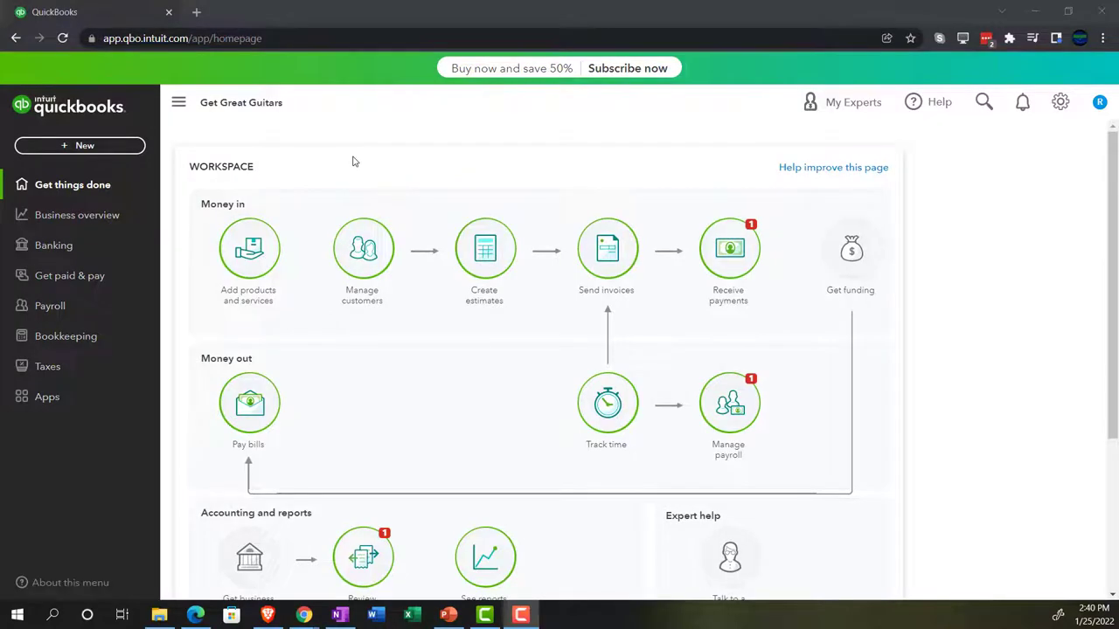
Enlarge the company homepage and check in the settings menu whether Business or Accountant view is active.
key("ctrl+plus")
key("ctrl+plus")
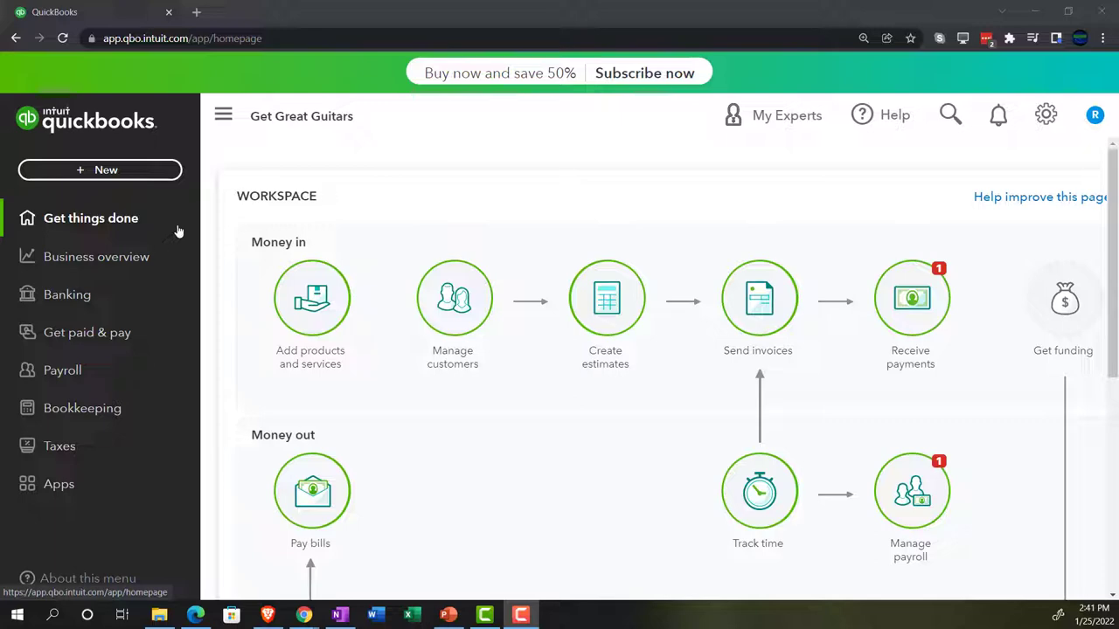
left_click(1045, 115)
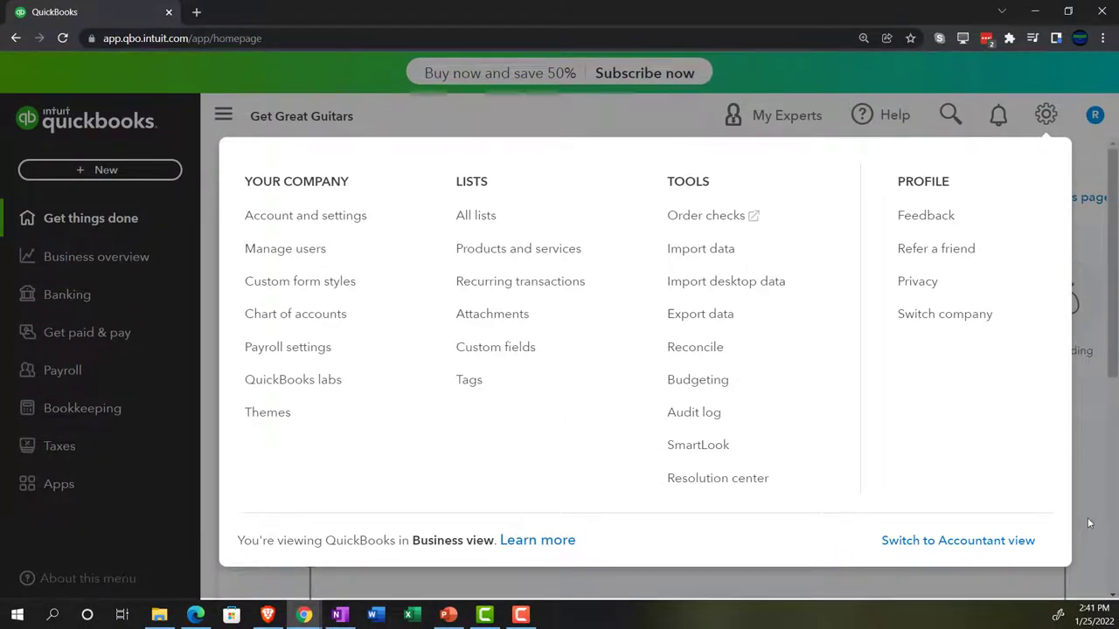
left_click(1088, 518)
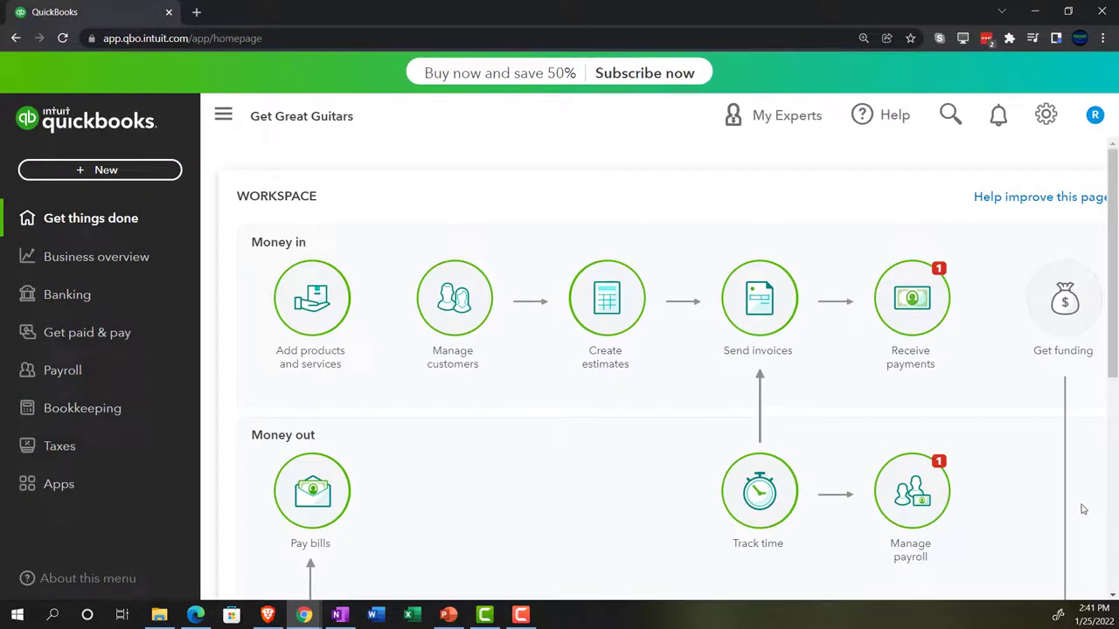
left_click(195, 616)
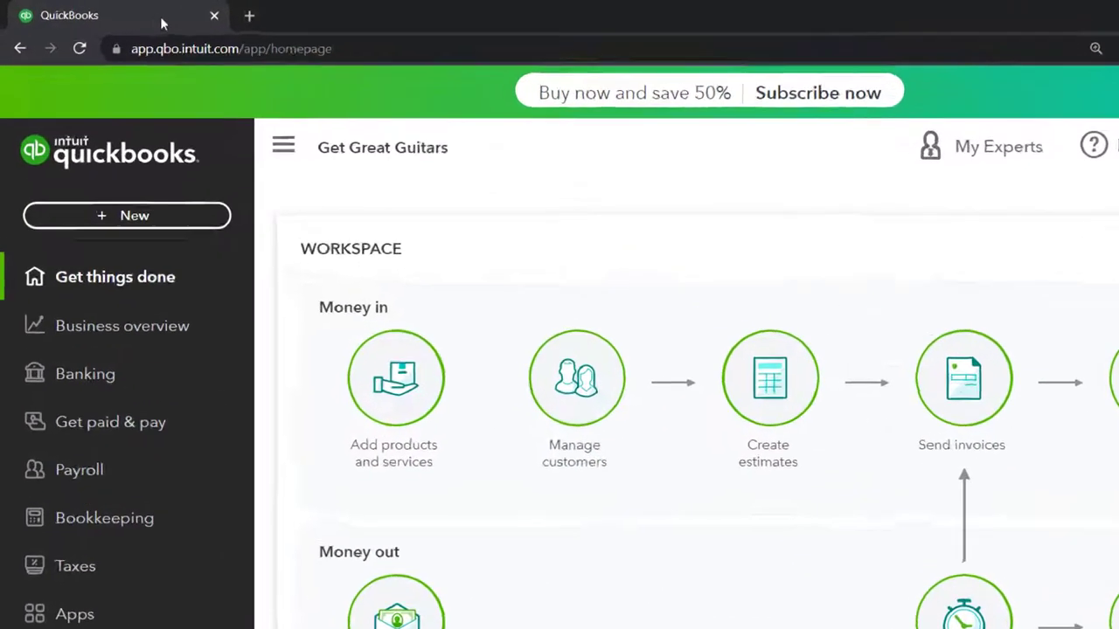
Duplicate the Get Great Guitars homepage browser tab three times.
right_click(127, 13)
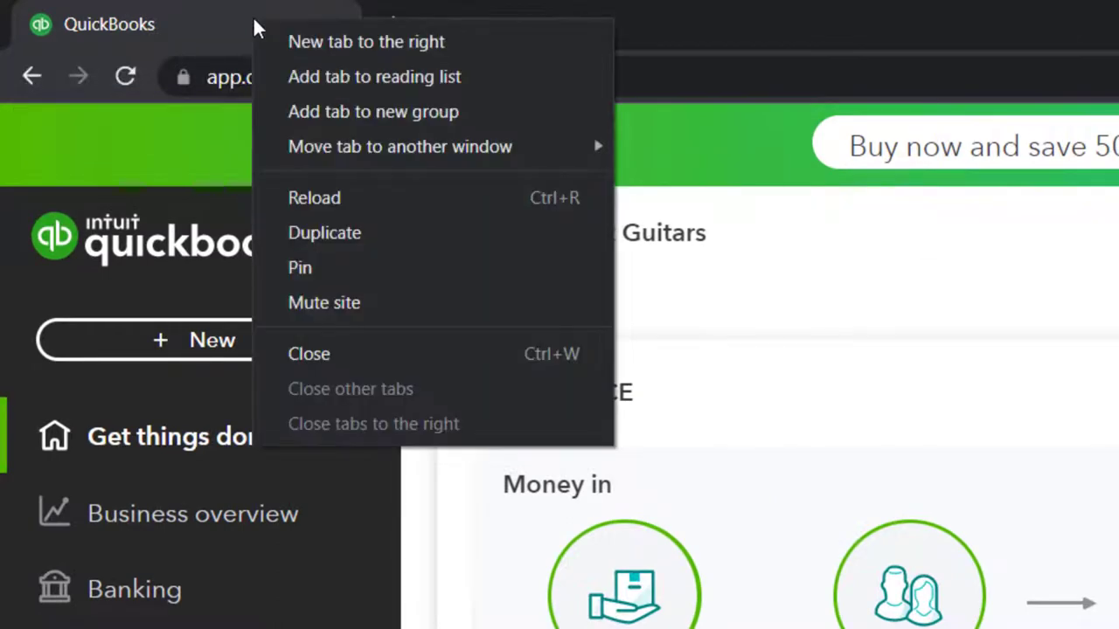
left_click(302, 234)
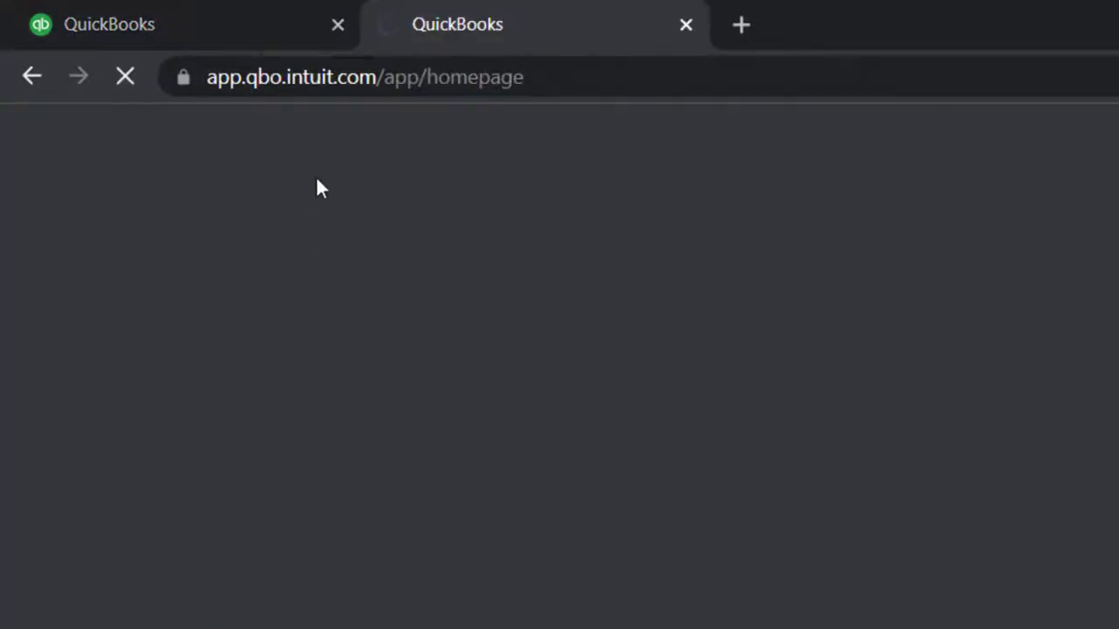
left_click(242, 28)
right_click(243, 28)
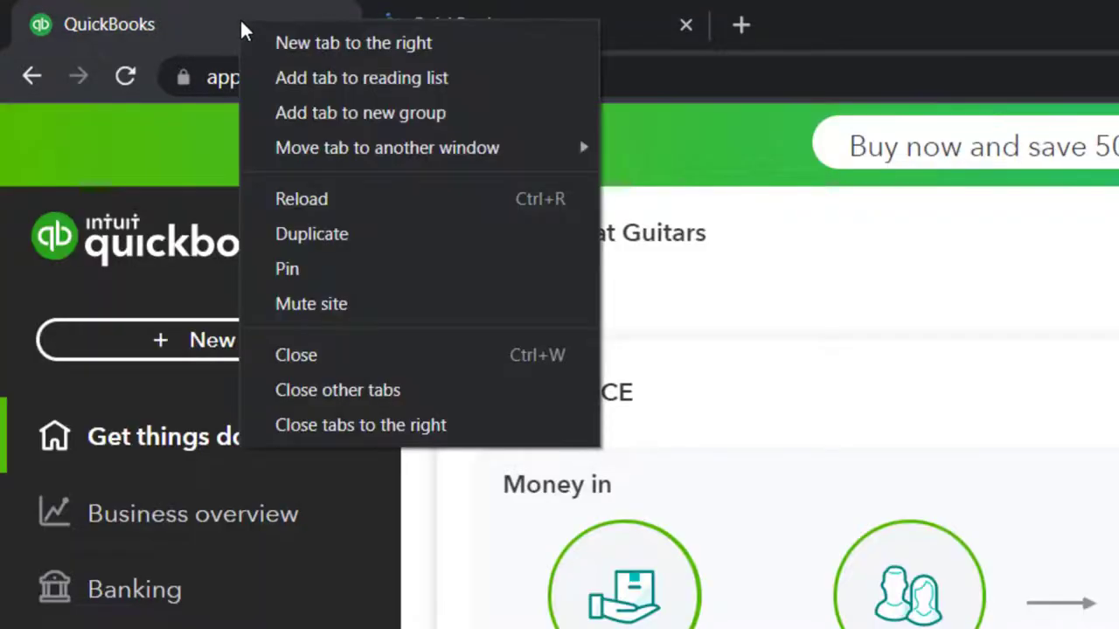
left_click(288, 233)
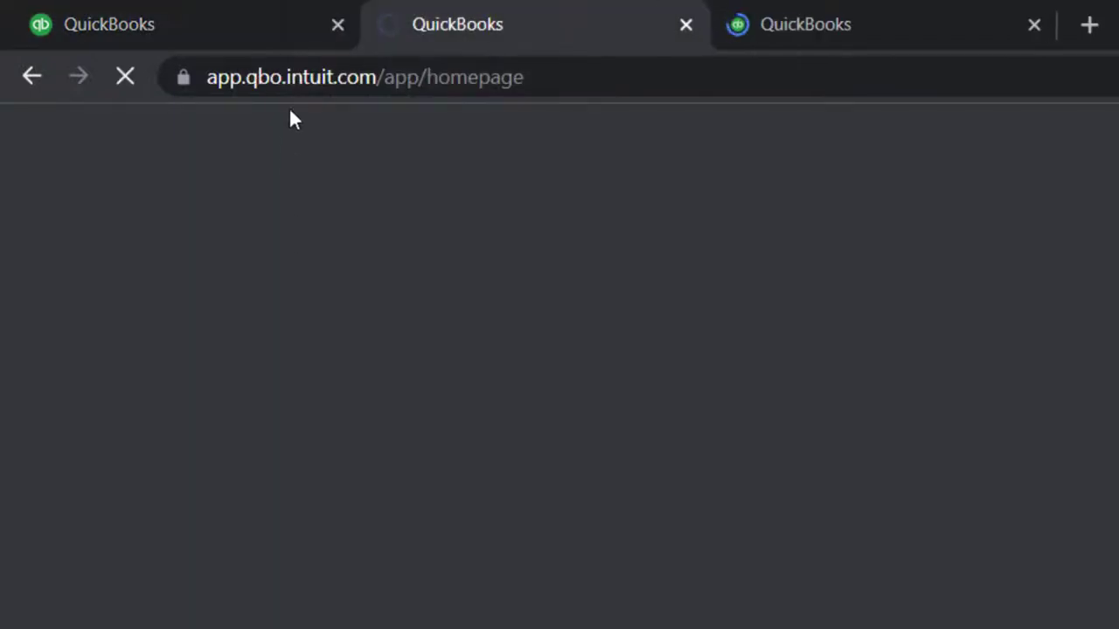
left_click(265, 19)
right_click(265, 19)
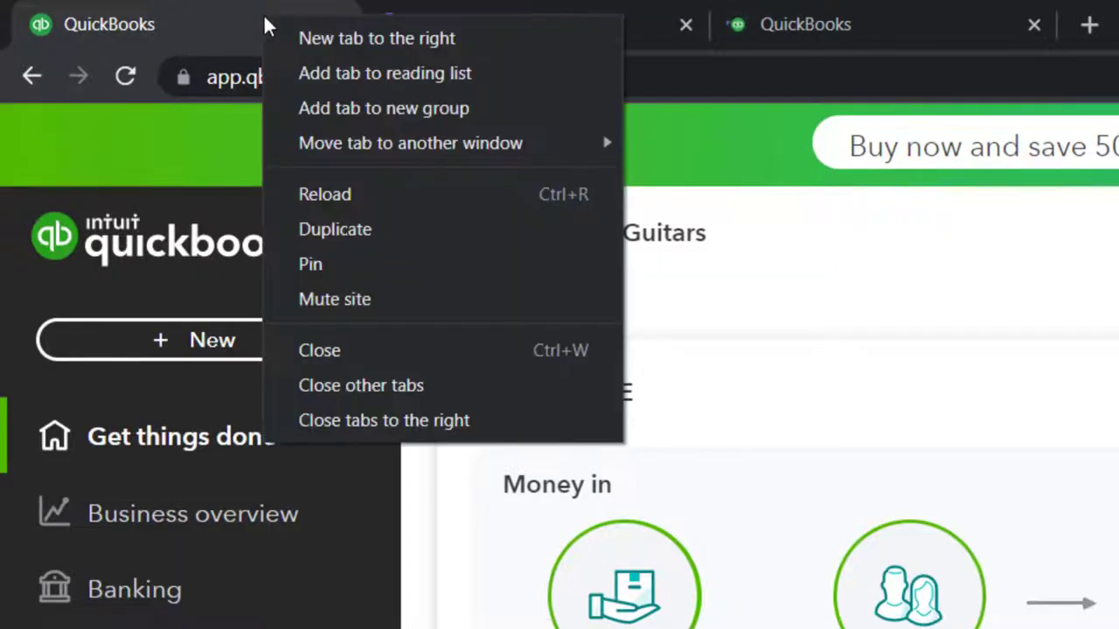
left_click(306, 224)
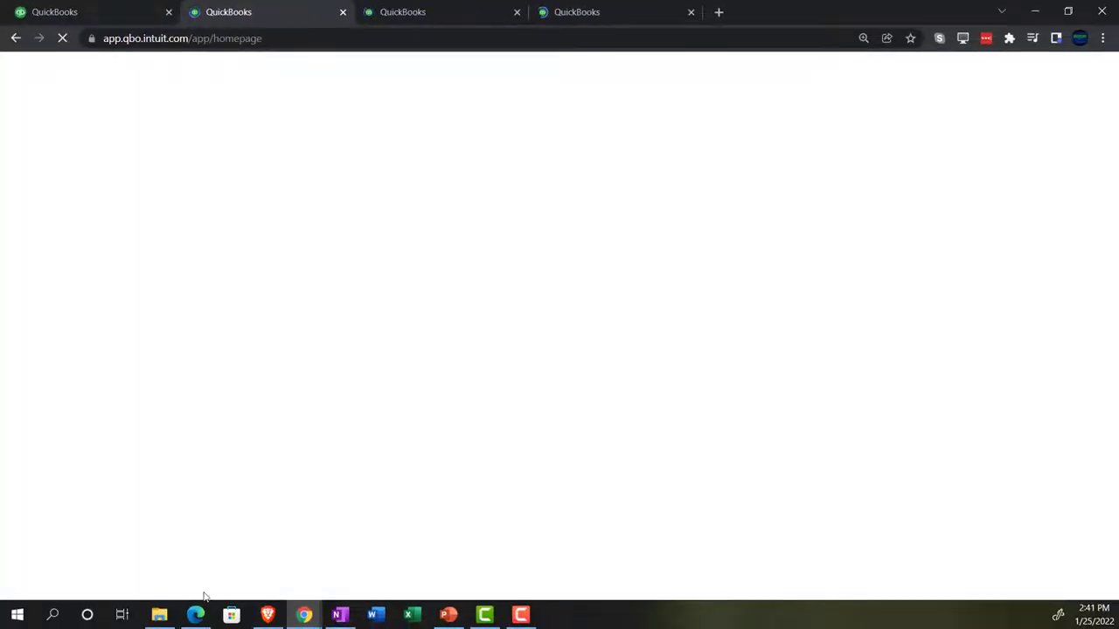
Switch to the sample company in Microsoft Edge, view its Reports page, and return to the Get Great Guitars file in Chrome.
left_click(195, 616)
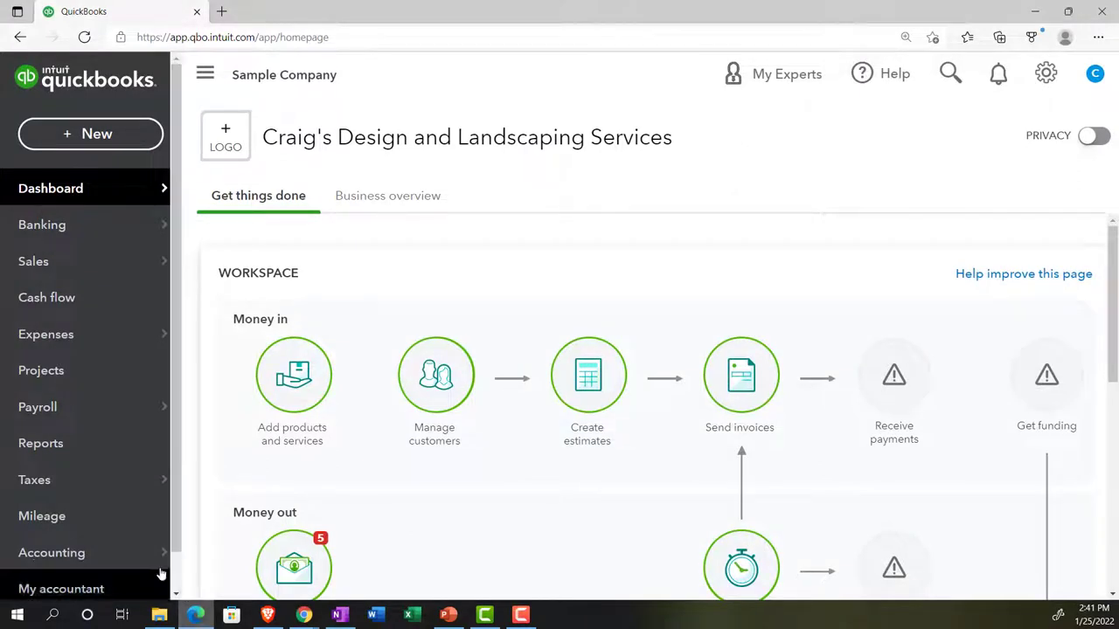
left_click(77, 451)
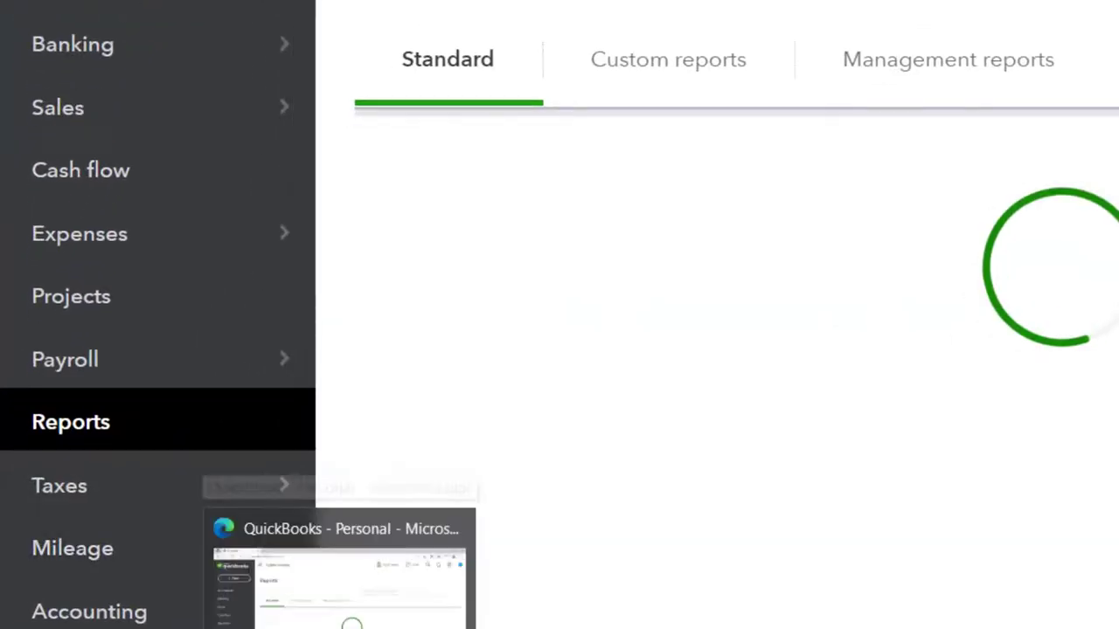
left_click(201, 619)
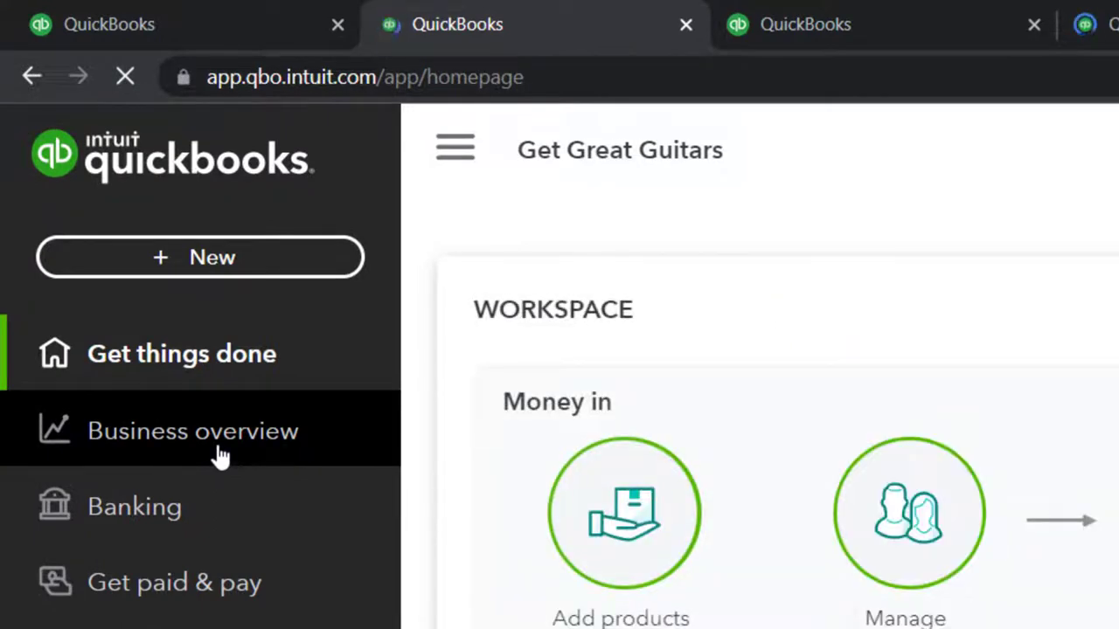
In the second browser tab, collapse the navigation sidebar on the Reports page and open the favorite Balance Sheet report.
left_click(218, 457)
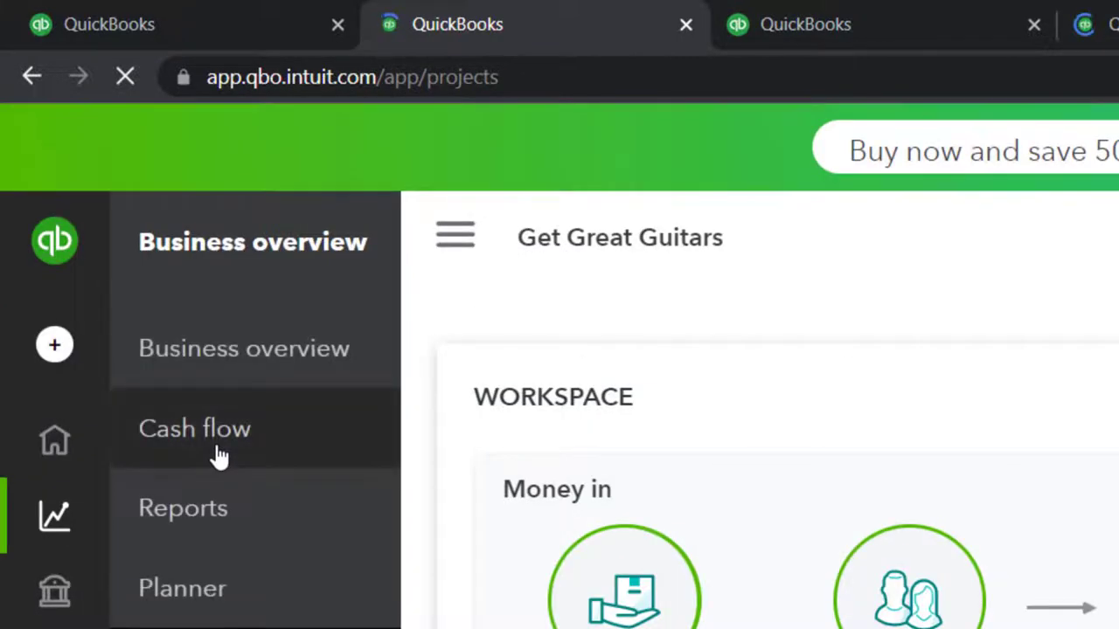
left_click(201, 534)
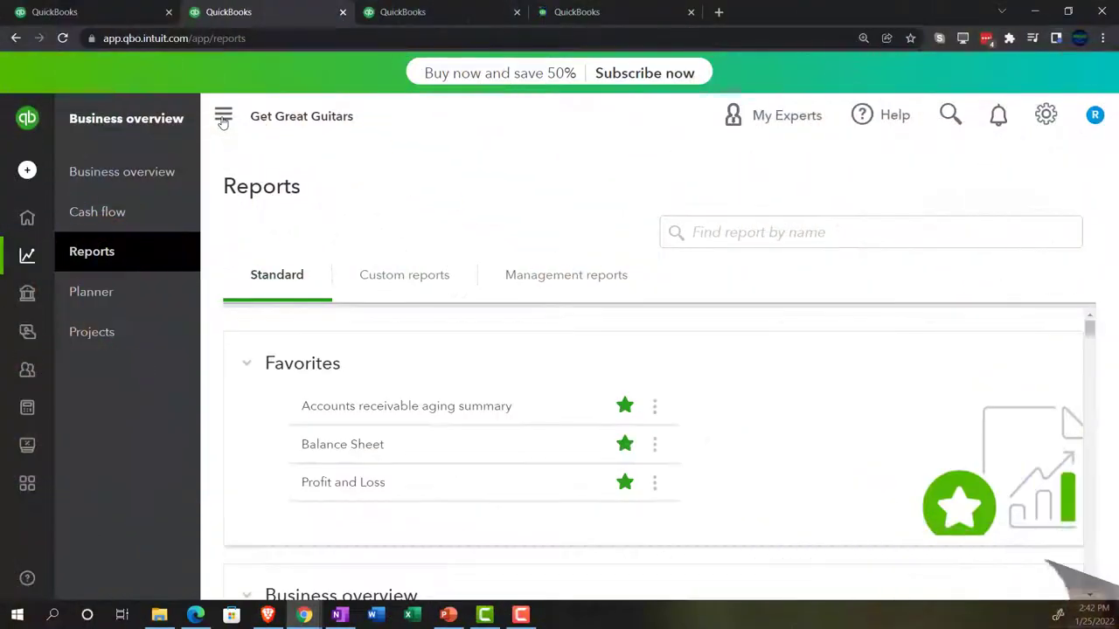
left_click(23, 115)
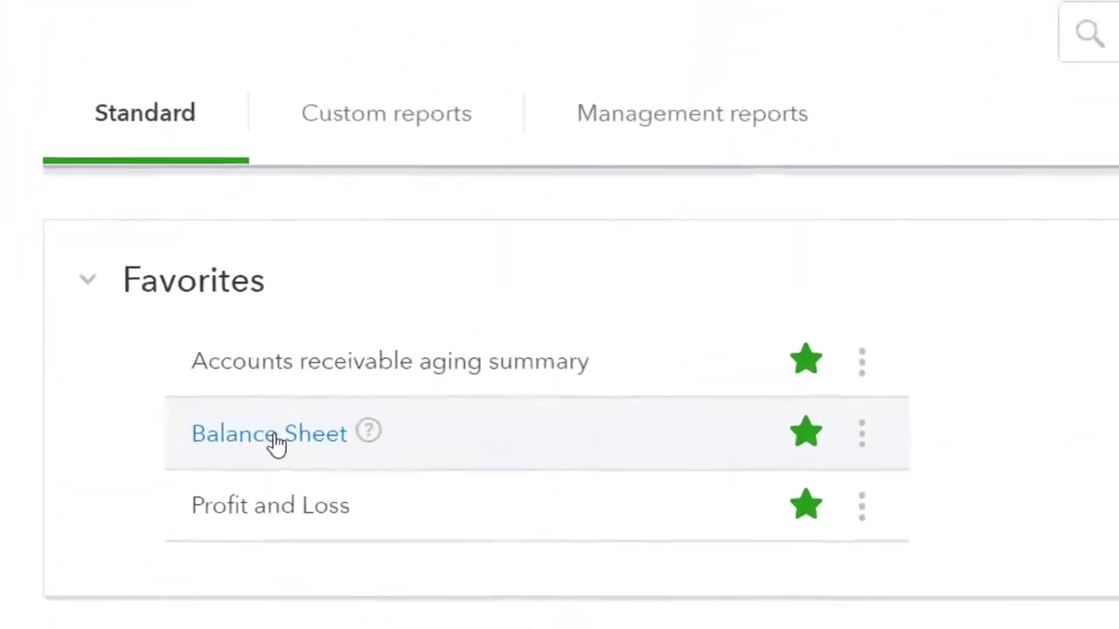
left_click(285, 437)
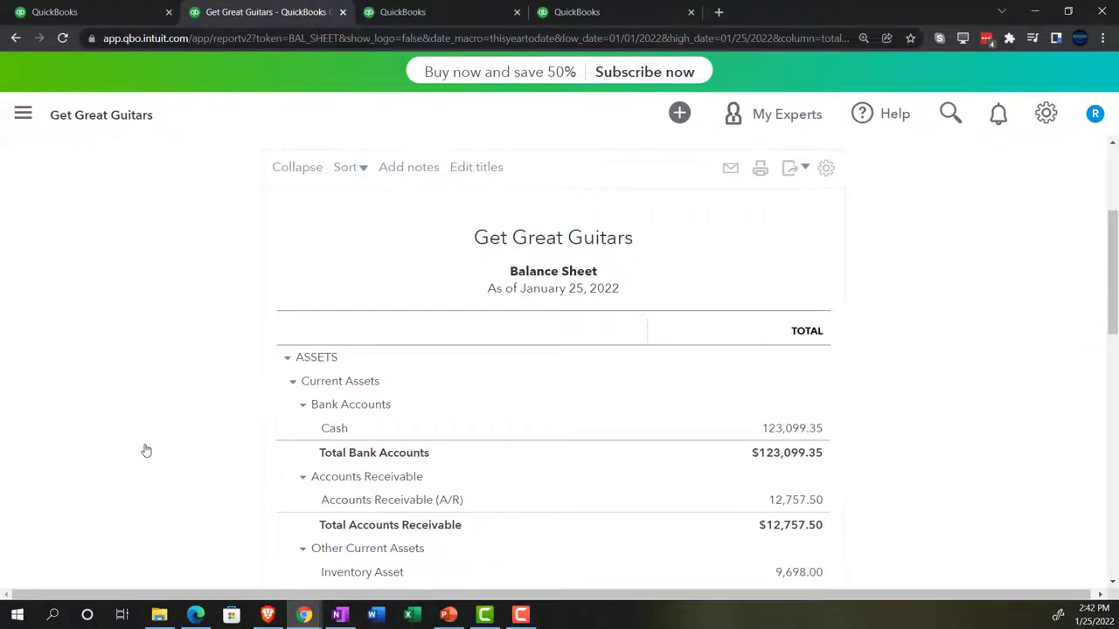
Set the Balance Sheet report period to 01/01/2022 through 12/31/2022 and run the report.
scroll(146, 450, "up", 3)
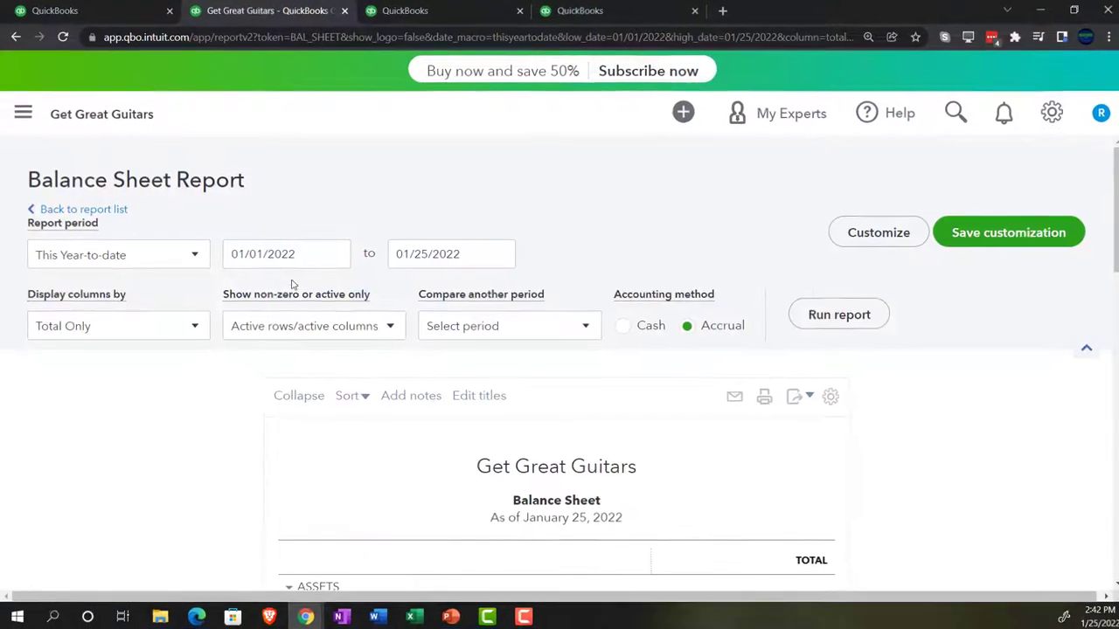
left_click(266, 245)
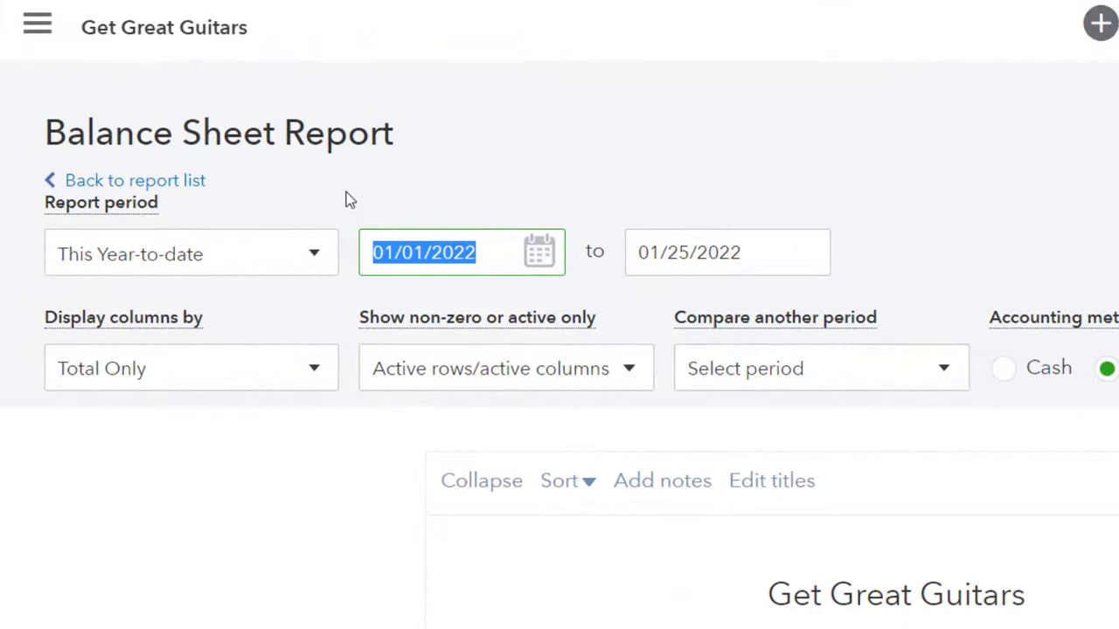
type("0")
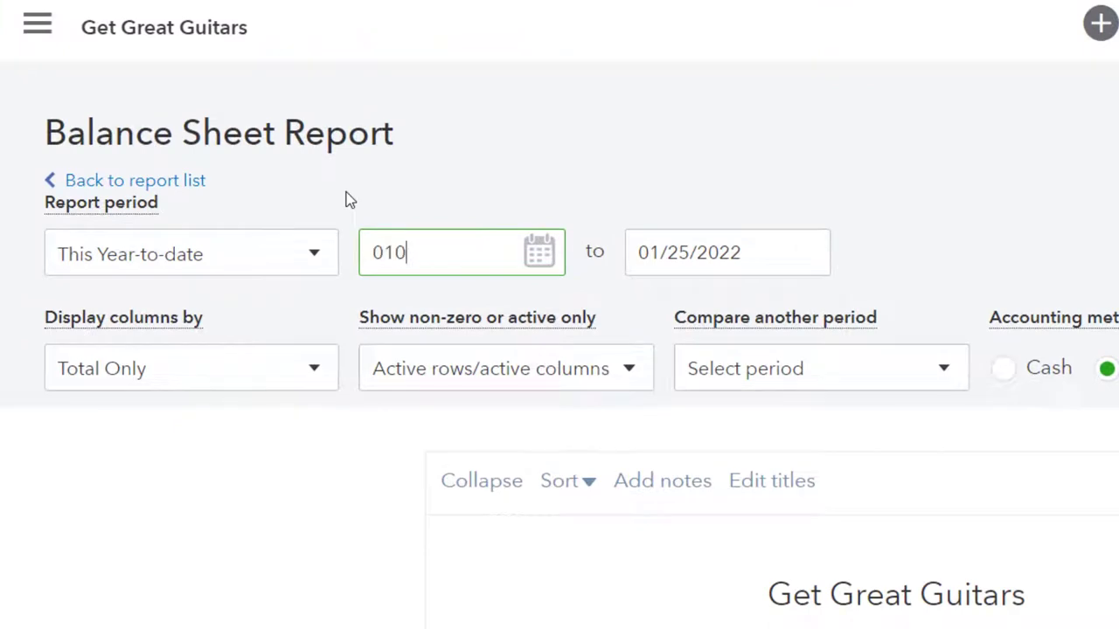
type("1/01/2022")
key("Tab")
type("12/31/2")
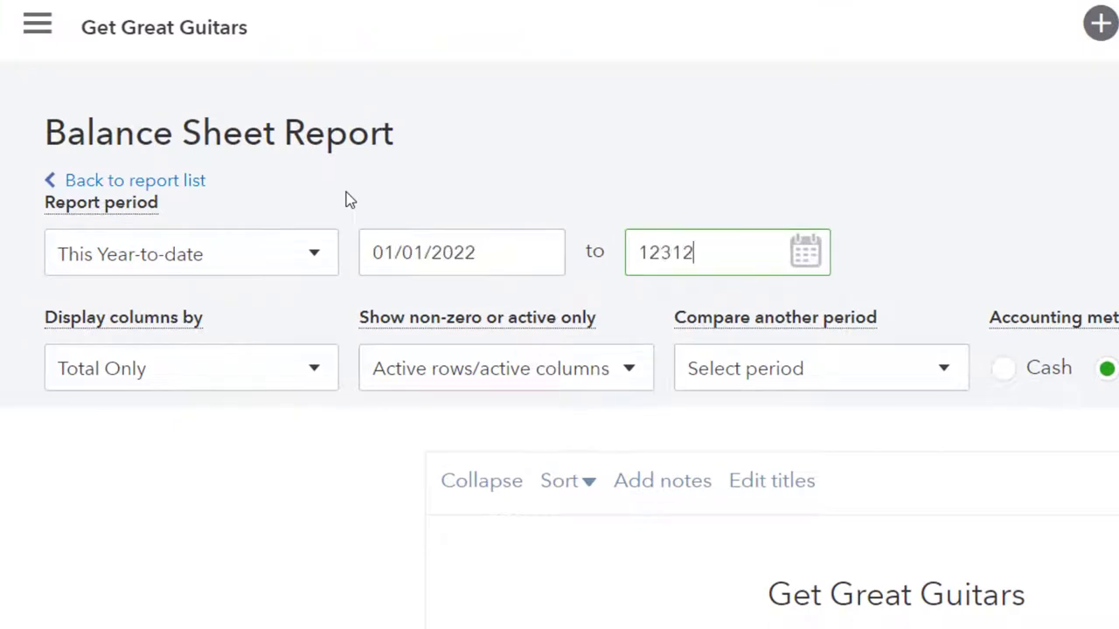
type("022")
left_click(1118, 351)
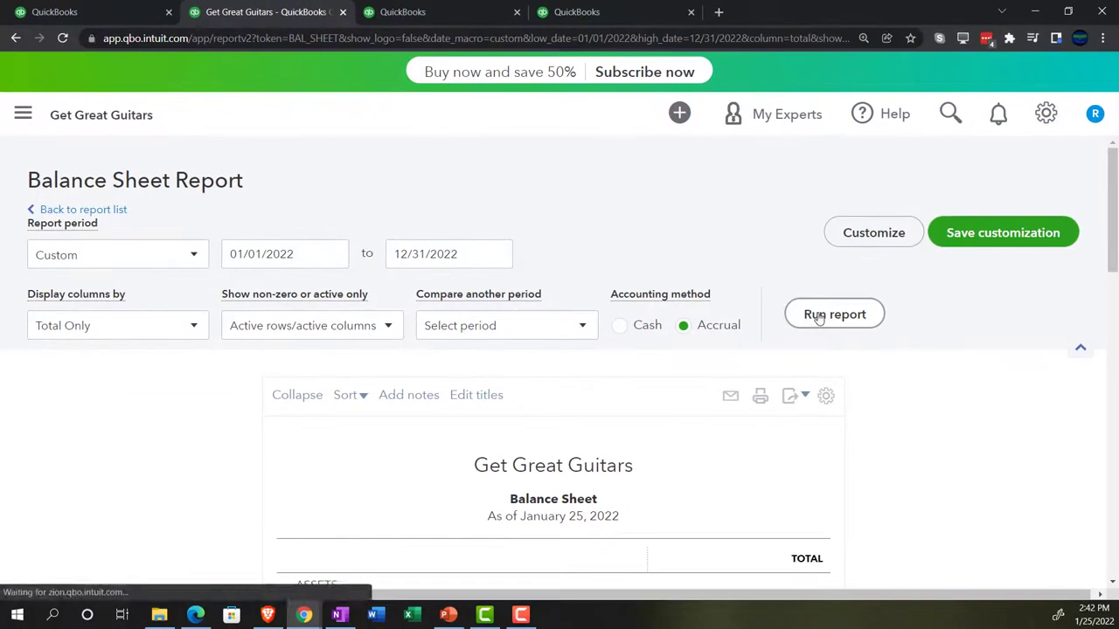
scroll(817, 318, "down", 3)
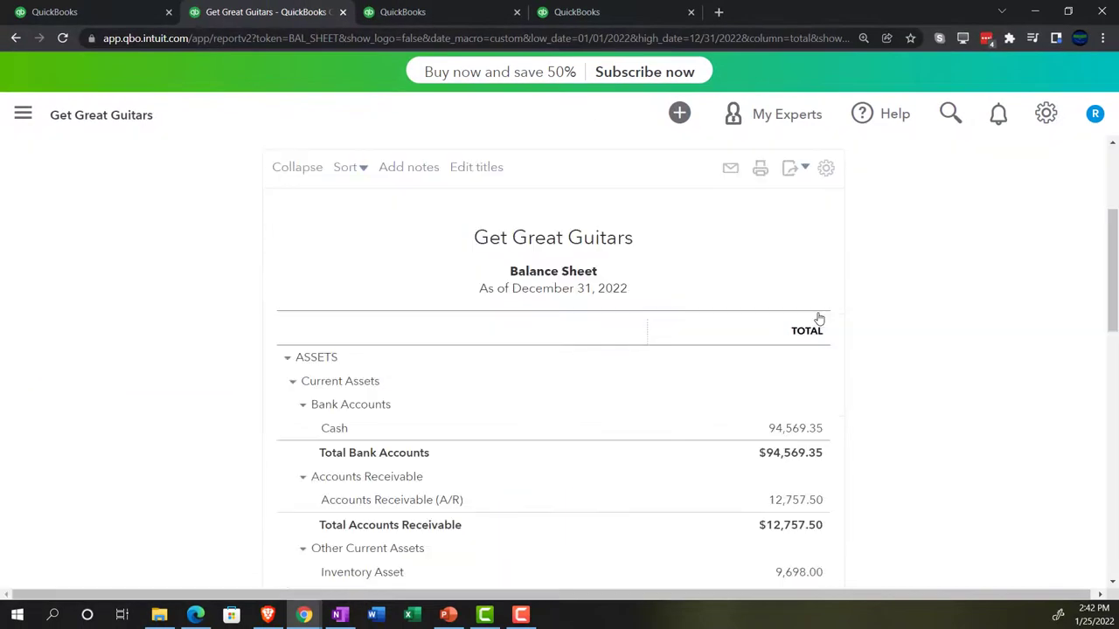
In the third browser tab, collapse the navigation sidebar on the Reports page and open the favorite Profit and Loss report.
left_click(452, 14)
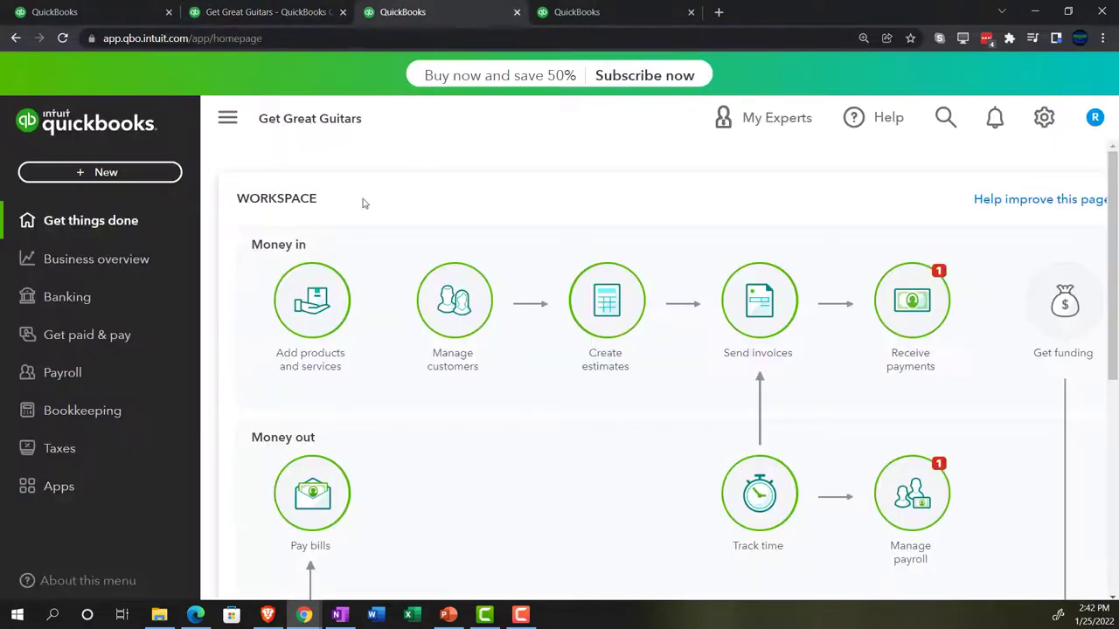
left_click(110, 260)
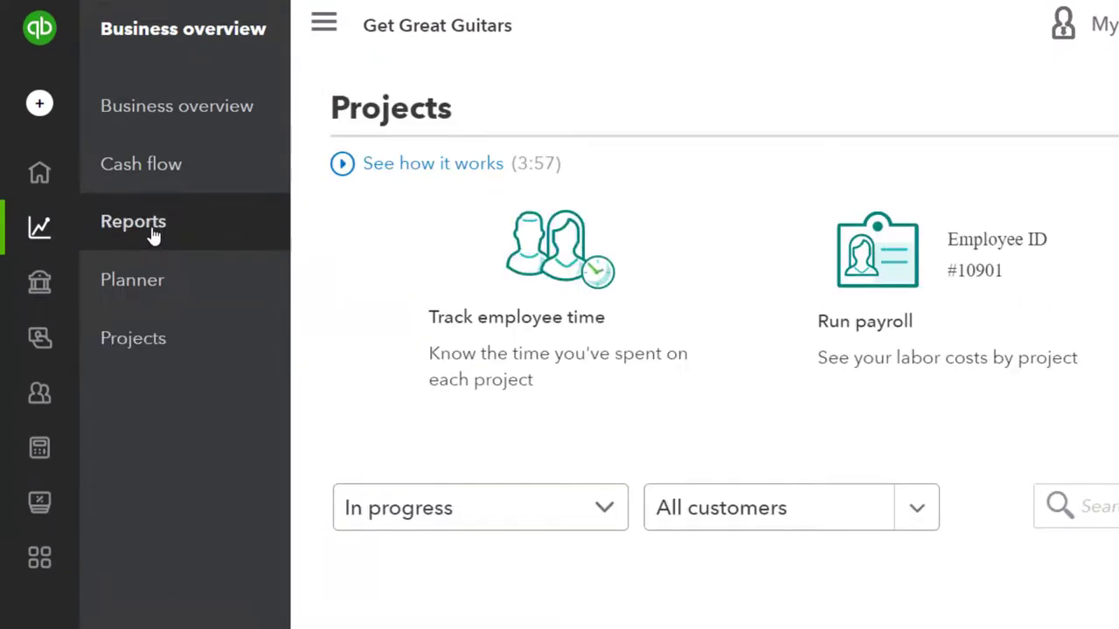
left_click(154, 234)
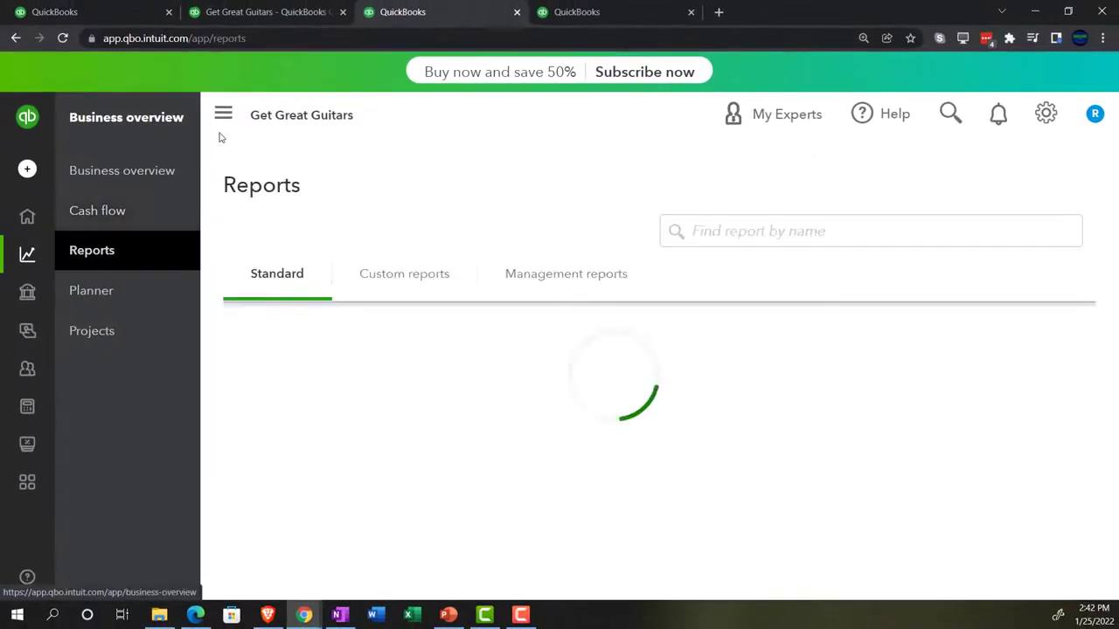
left_click(225, 117)
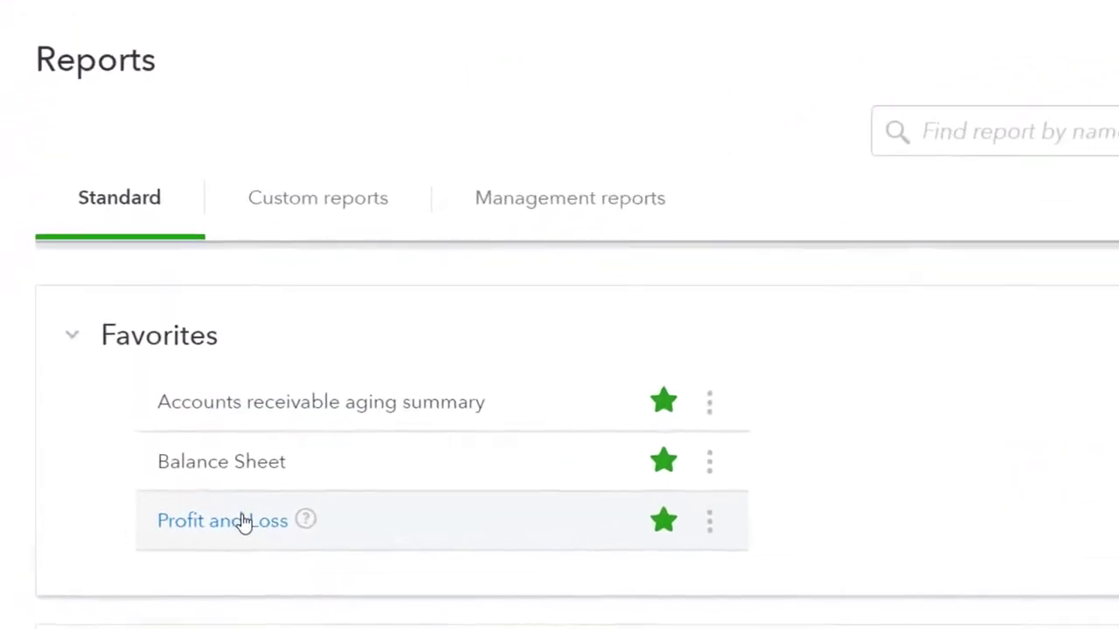
left_click(248, 523)
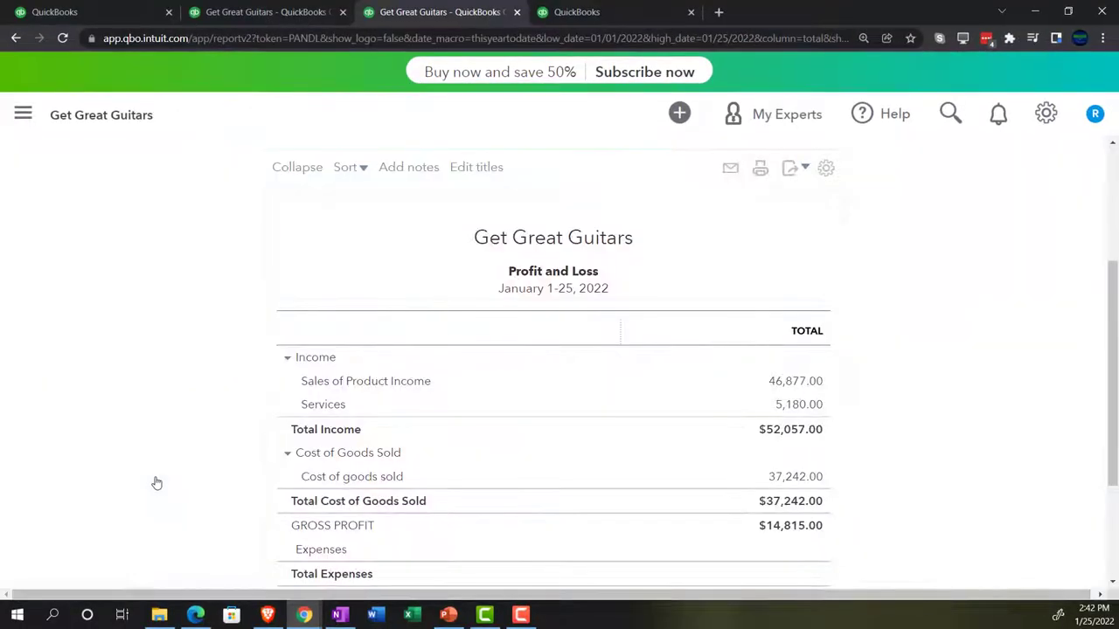
Run the Profit and Loss report for 01/01/2022 through 12/31/2022, then return to the Balance Sheet in the second browser tab.
scroll(156, 484, "up", 3)
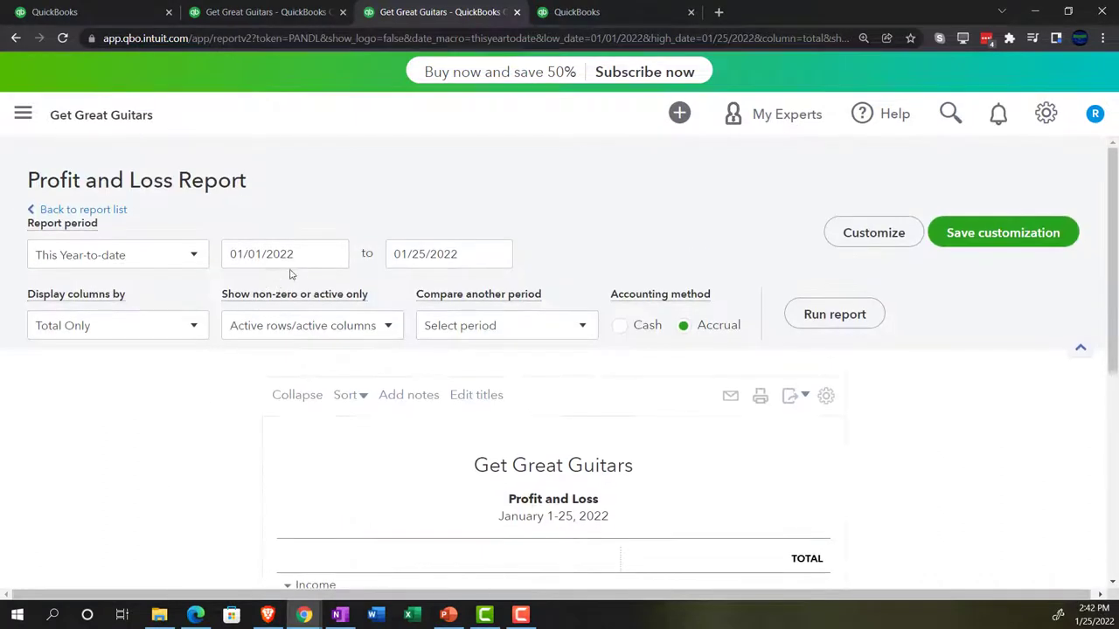
left_click_drag(295, 254, 204, 184)
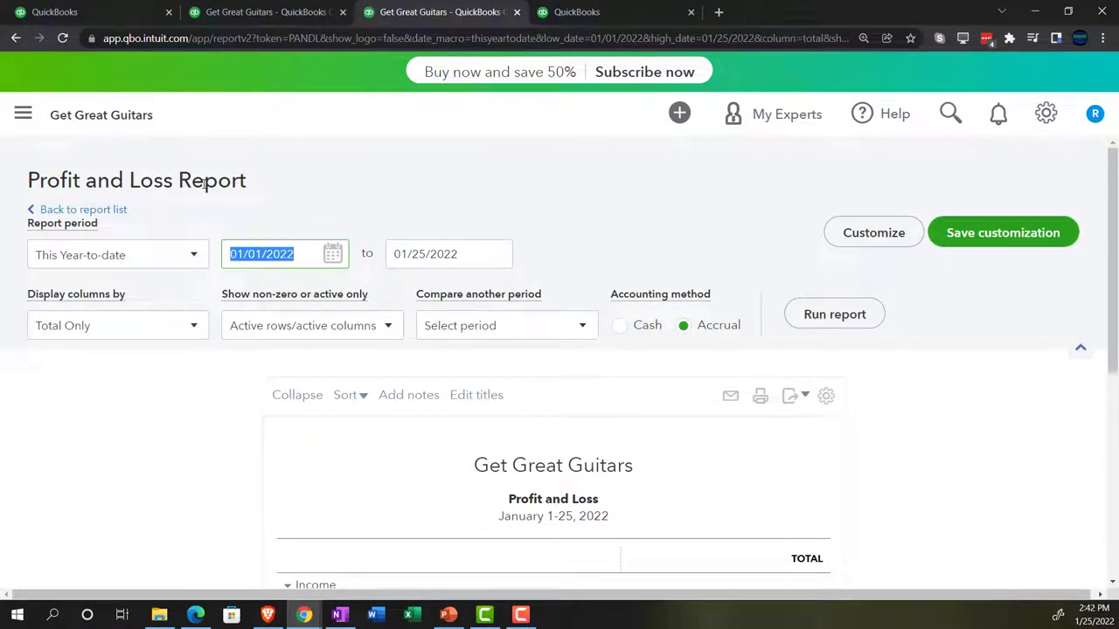
type("01012022")
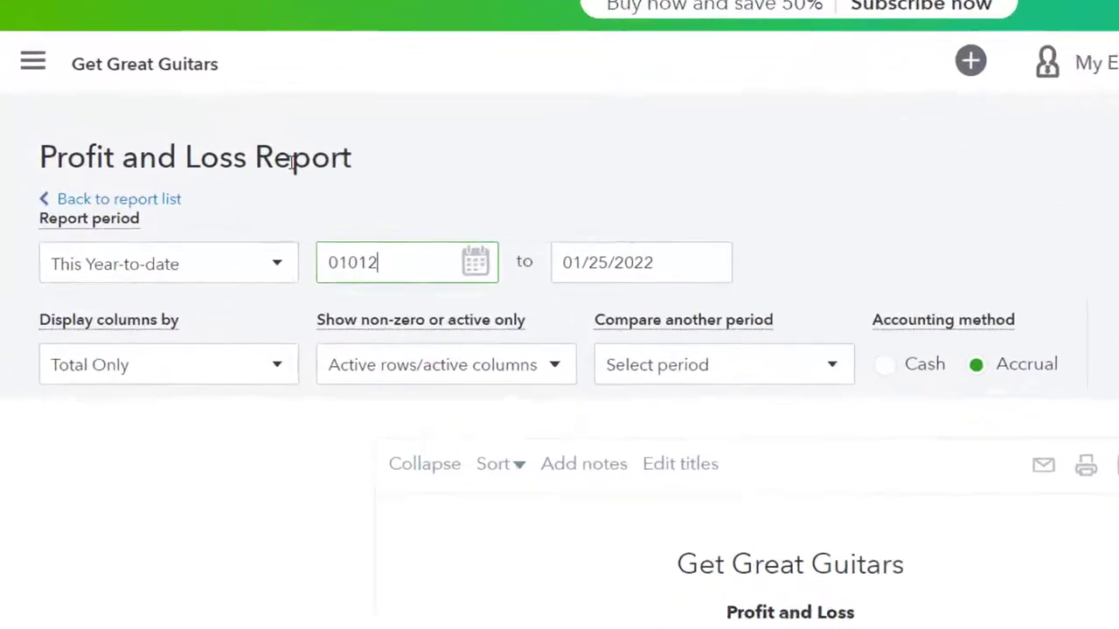
key("Tab")
type("12/31/2022")
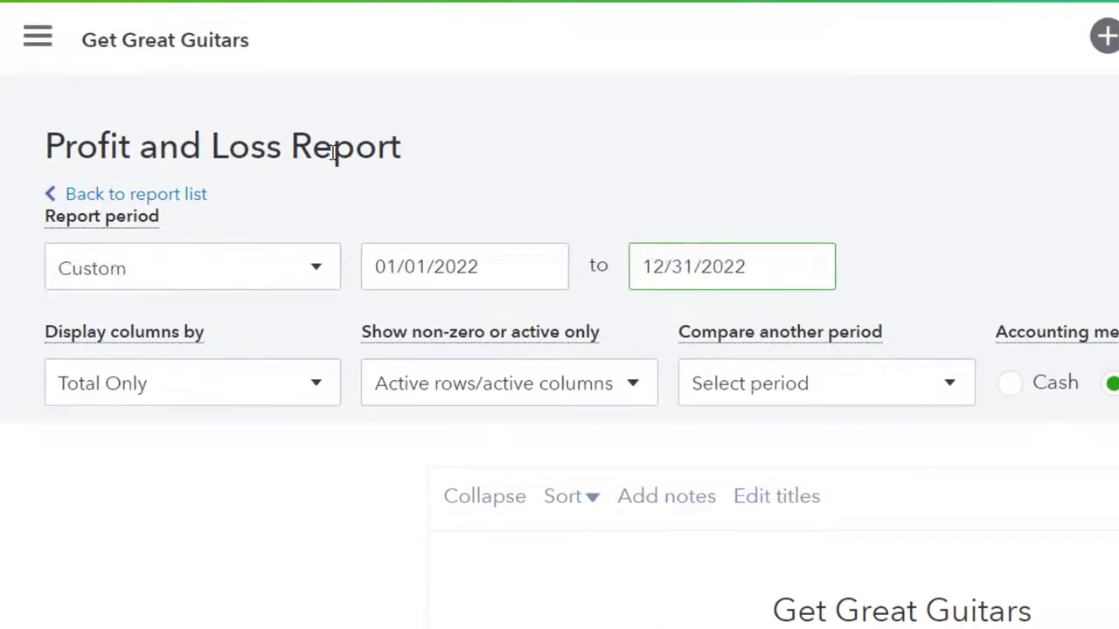
key("Tab")
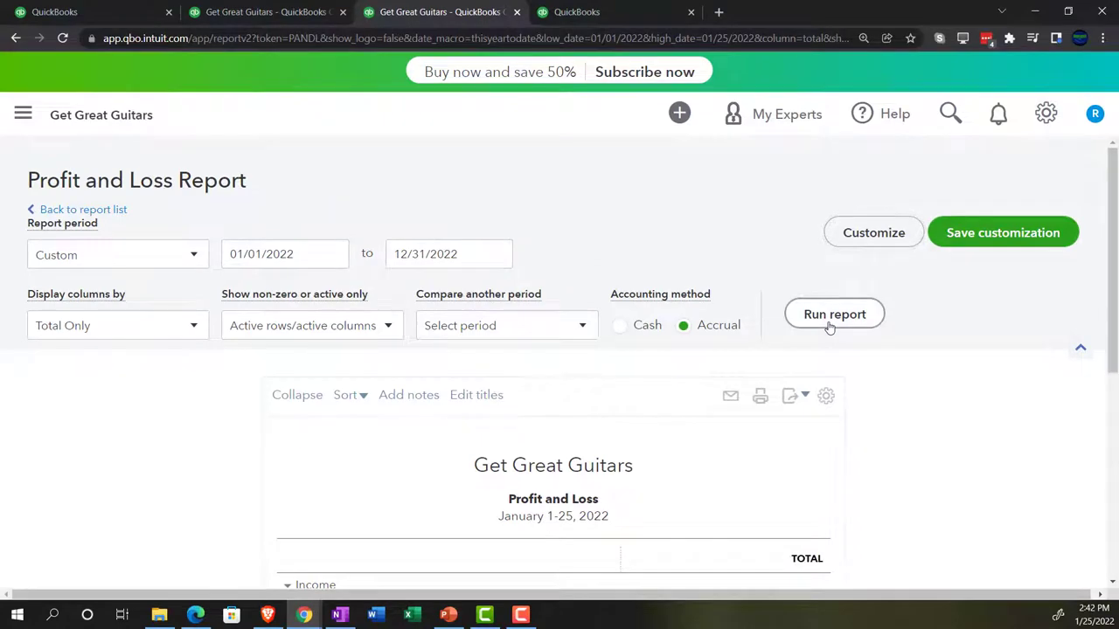
left_click(834, 315)
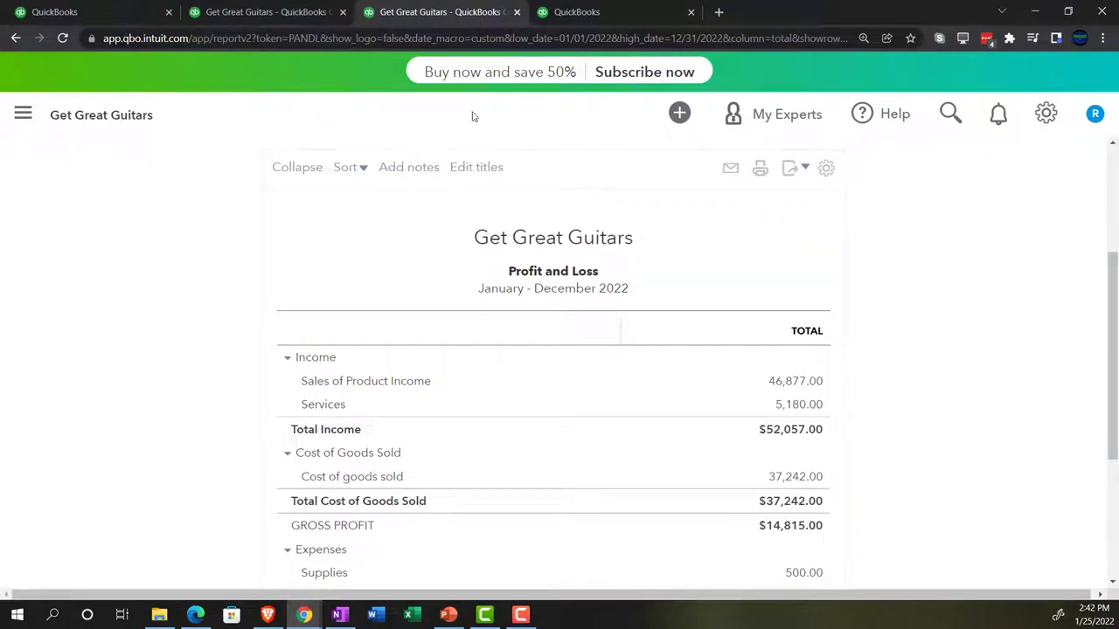
left_click(293, 13)
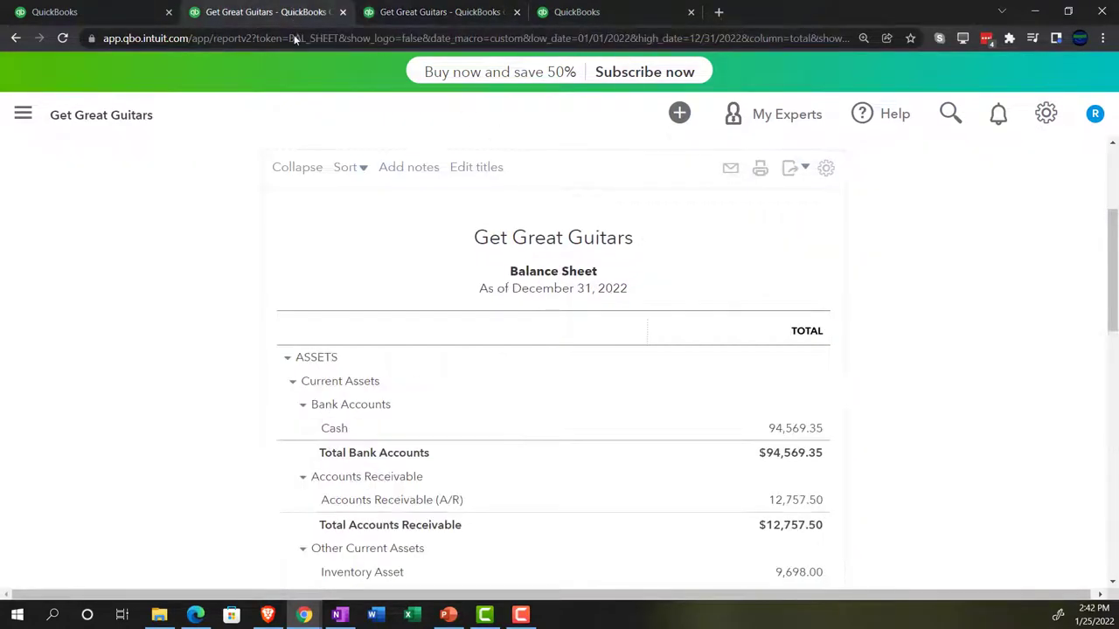
In the fourth browser tab, open the Reports page from Business overview and collapse the navigation sidebar.
left_click(591, 12)
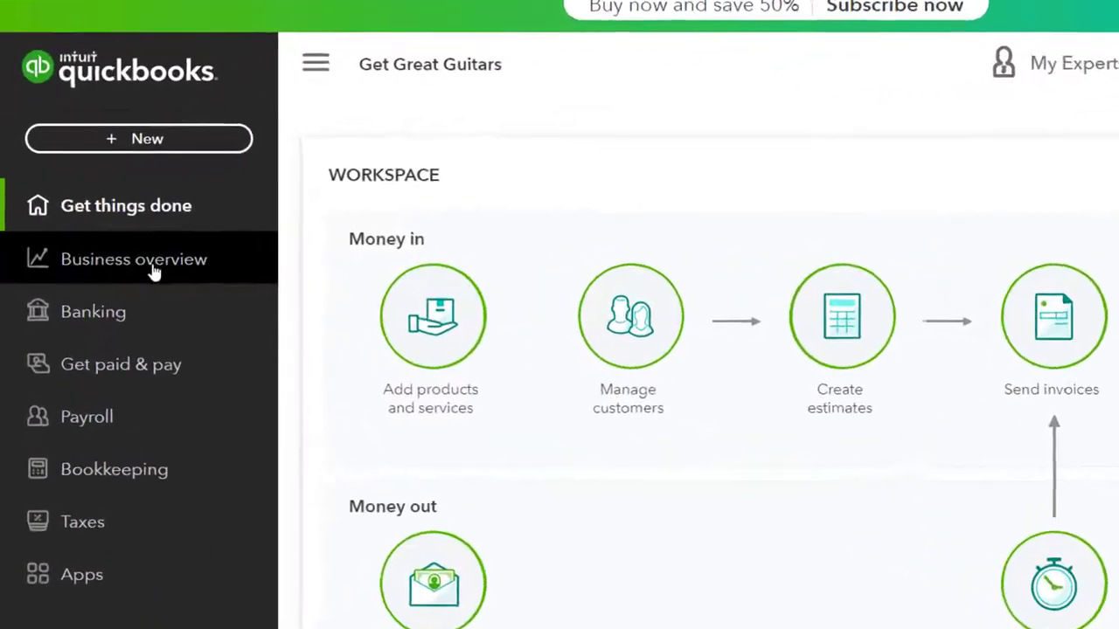
left_click(166, 274)
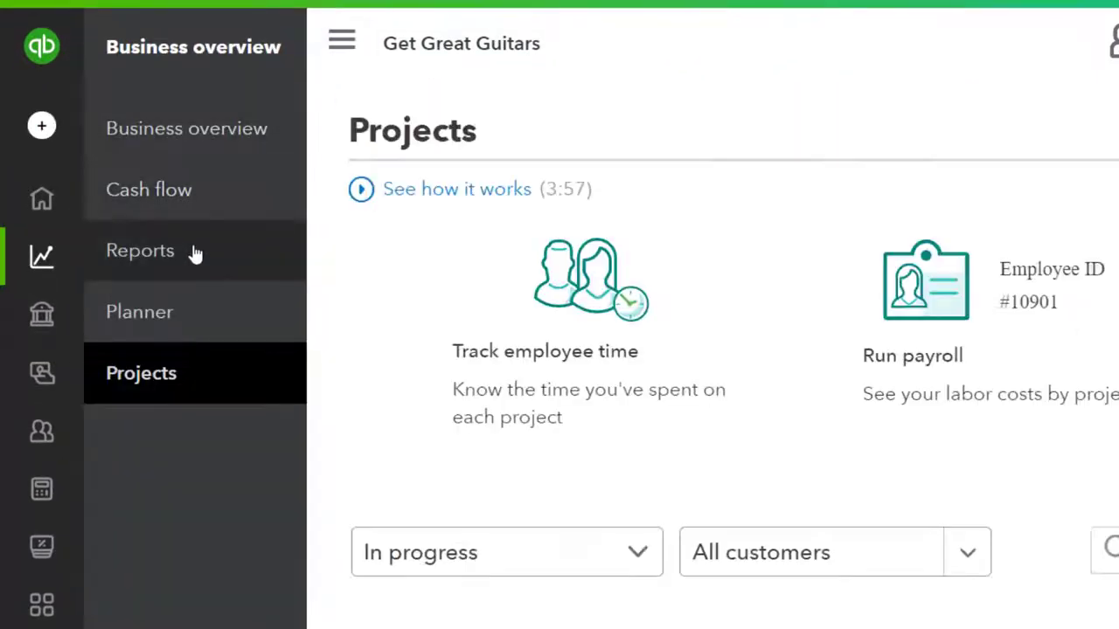
left_click(194, 254)
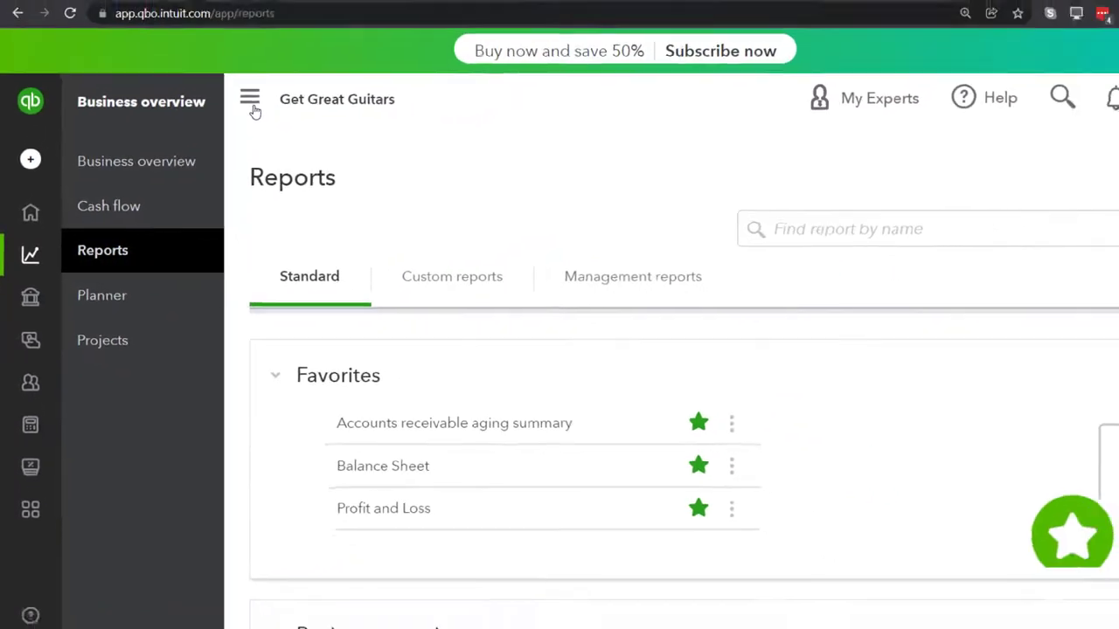
left_click(251, 103)
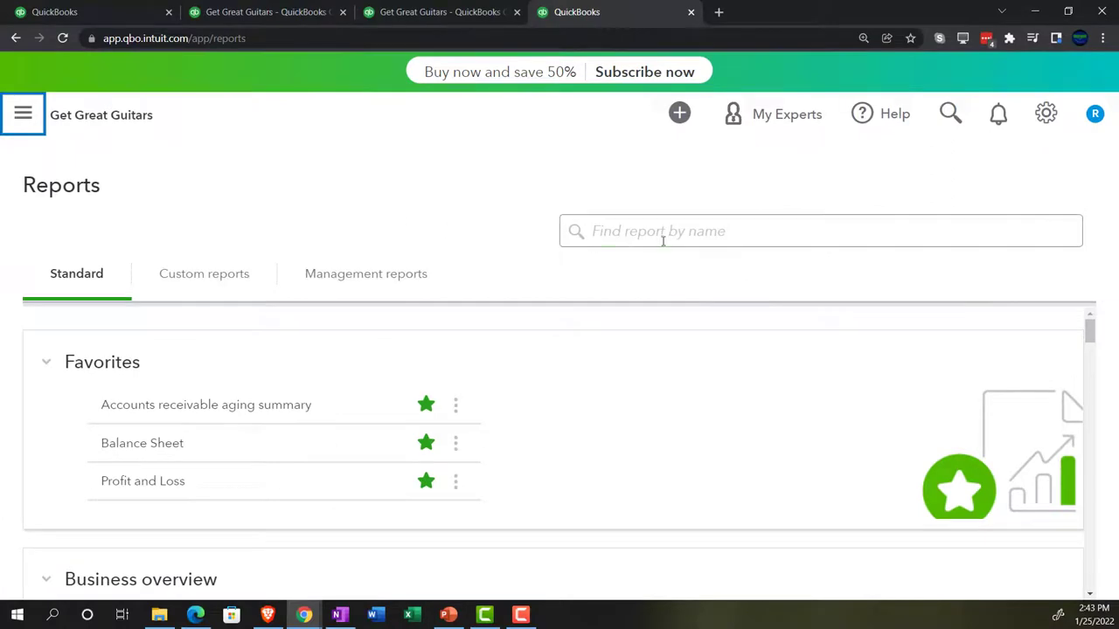
Search the reports for "Trial bal" and open the Trial Balance report.
left_click(850, 238)
type("Trial")
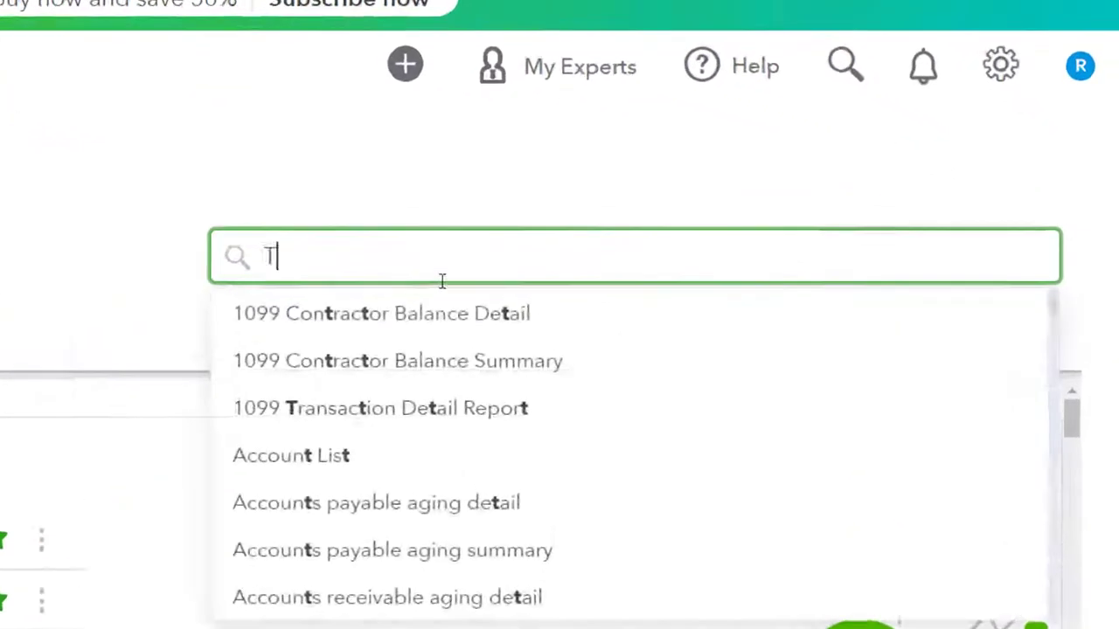
type(" bal")
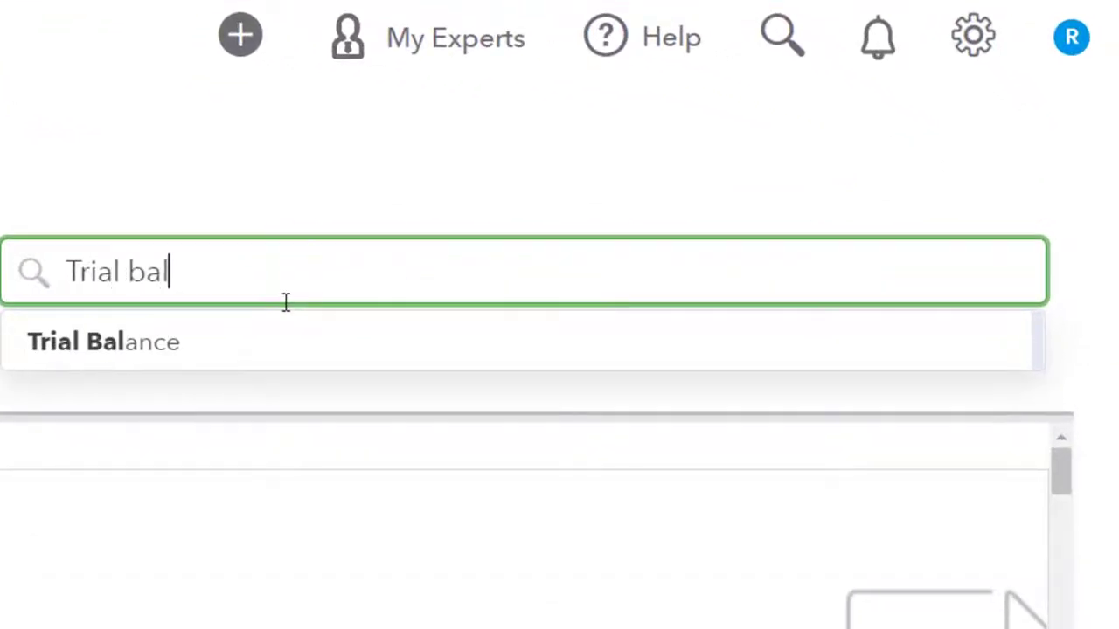
key("Down")
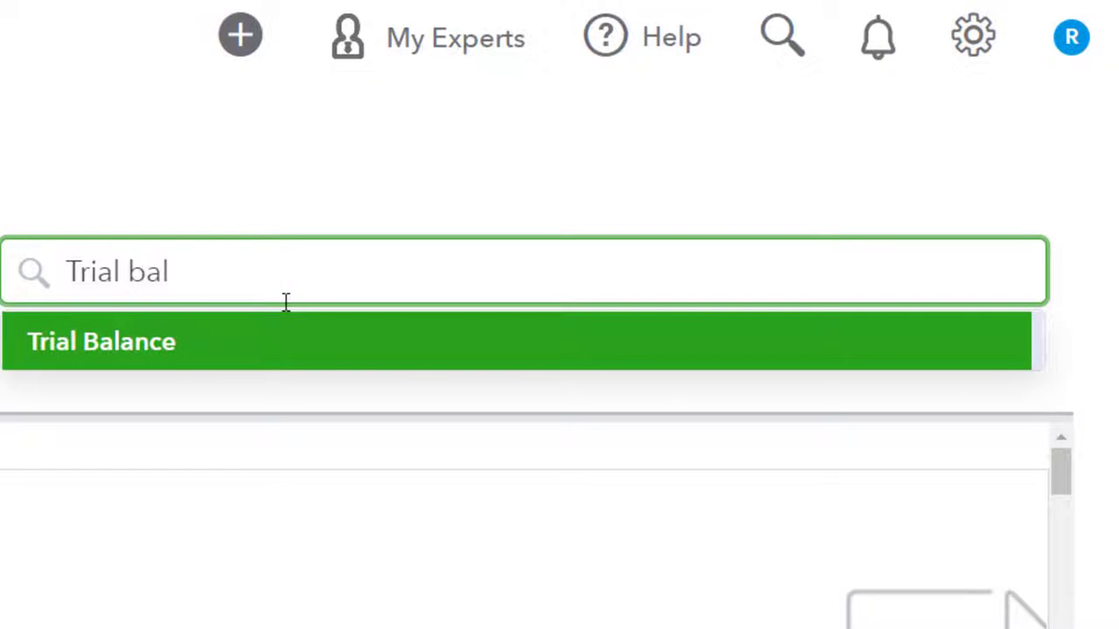
key("Return")
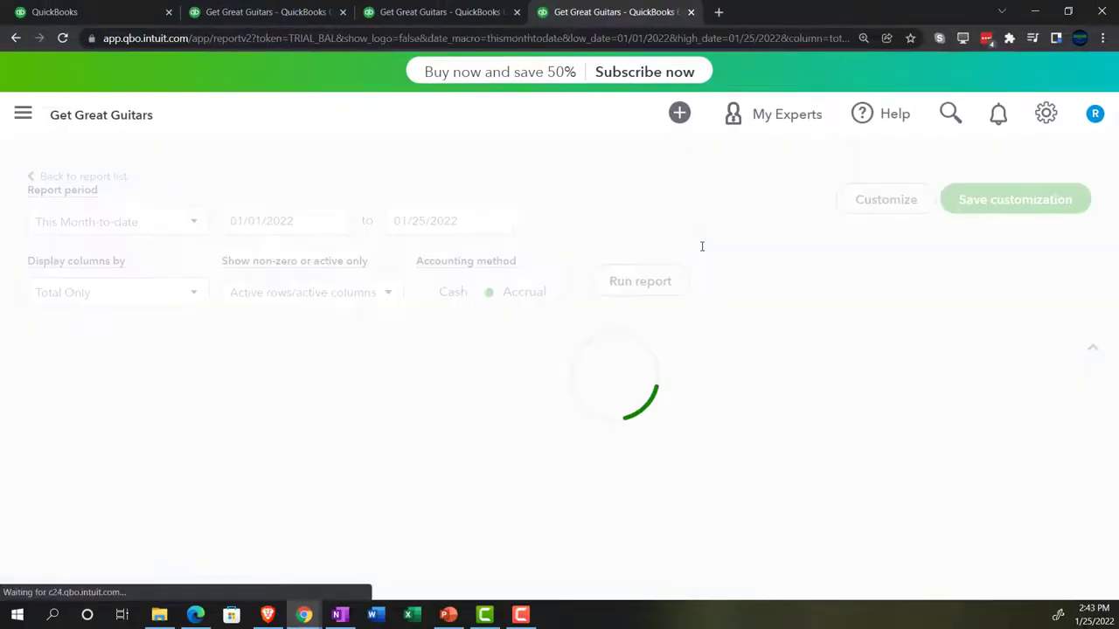
Set the Trial Balance report period to 01/01/2022 through 12/31/2022 and run the report.
scroll(619, 394, "up", 5)
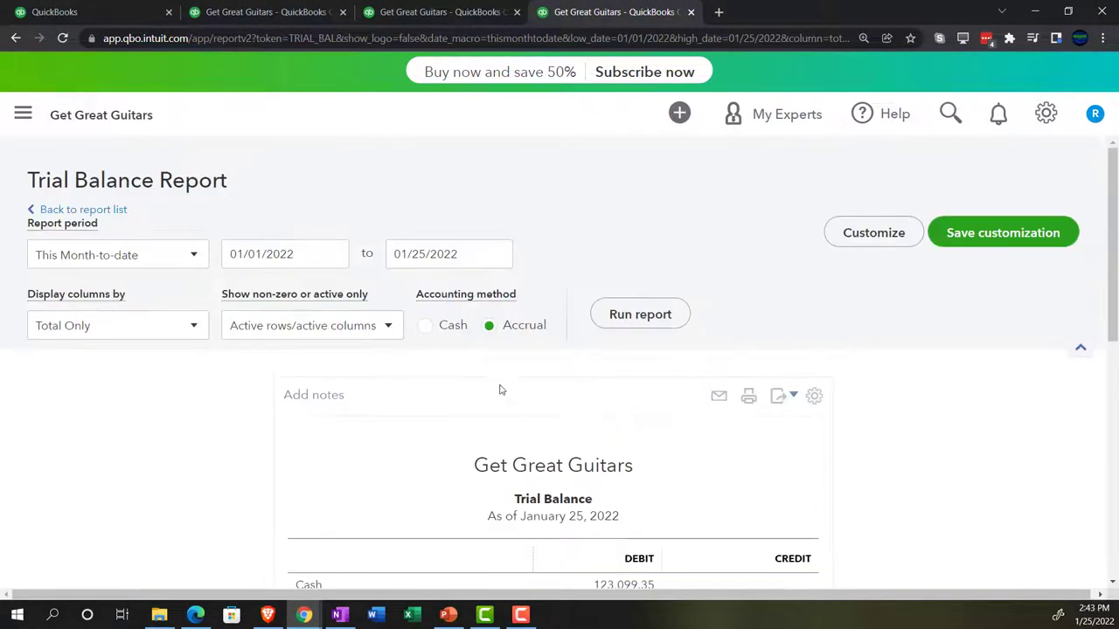
left_click(279, 253)
triple_click(403, 262)
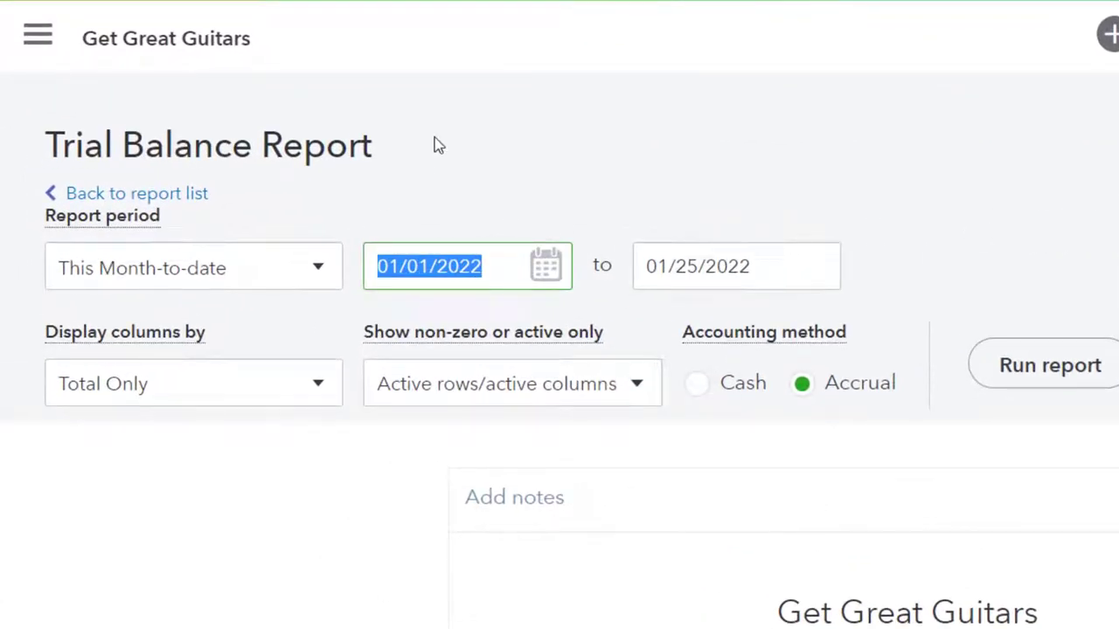
type("0")
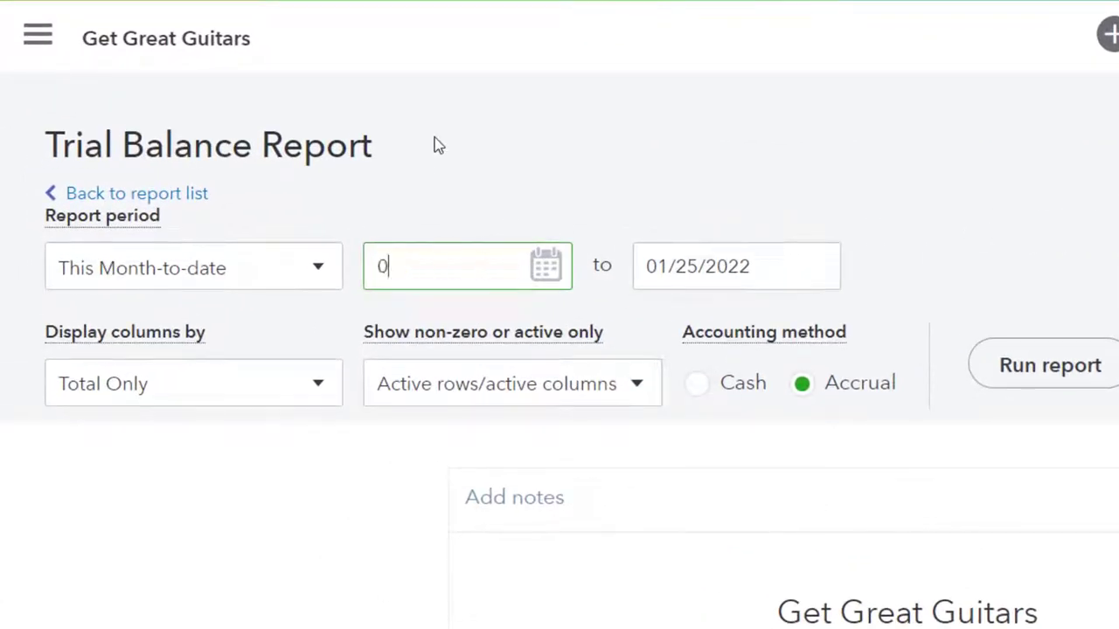
type("1/01/2022")
key("Tab")
type("12/")
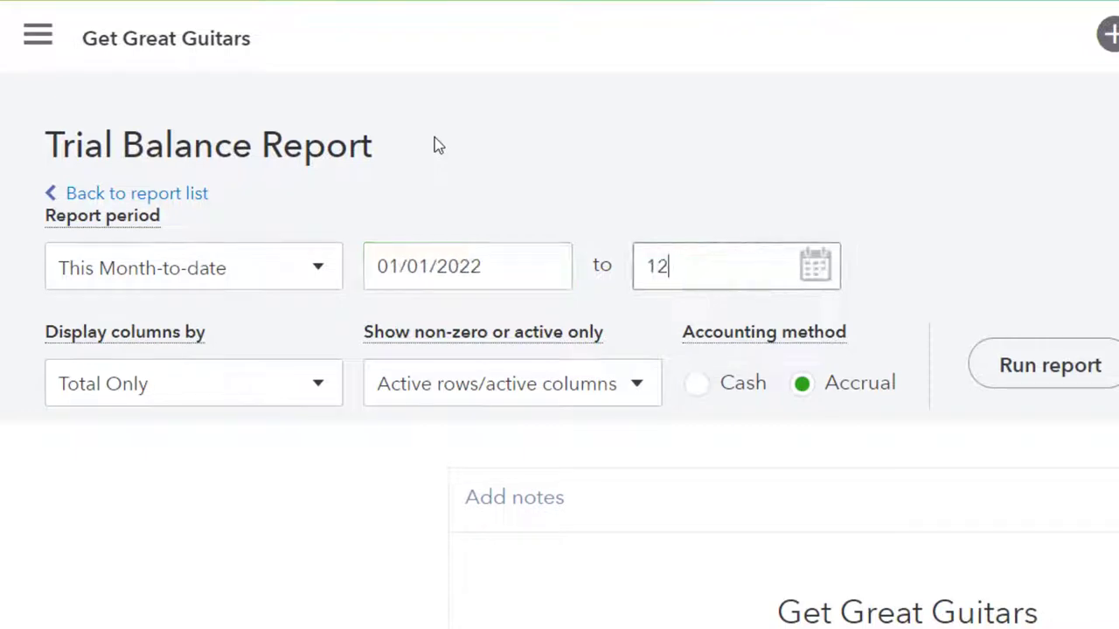
type("31/202")
key("Tab")
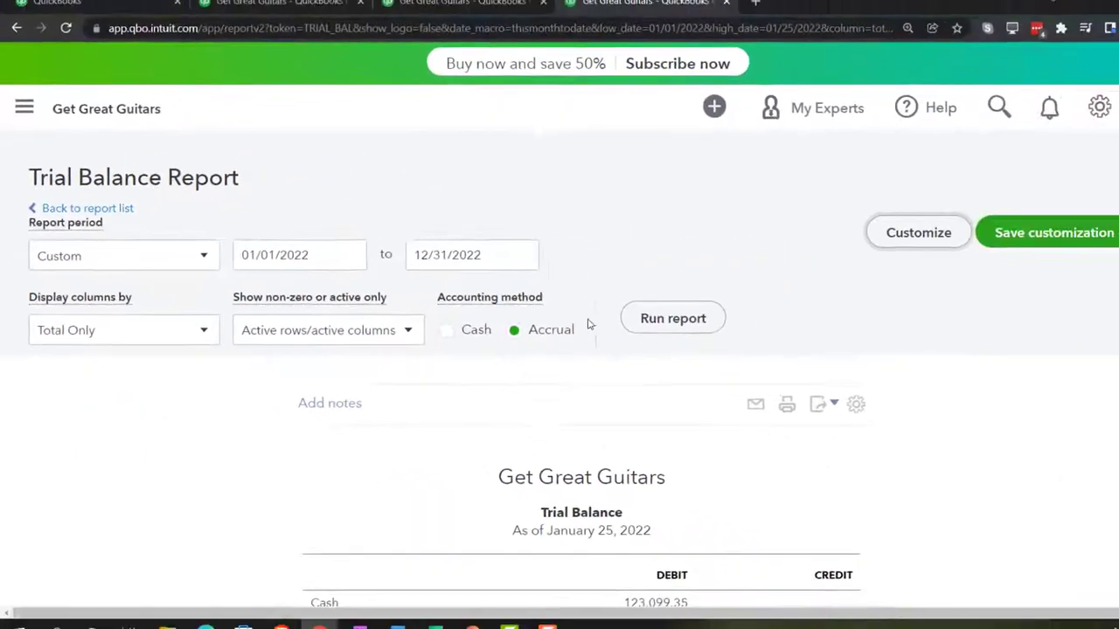
left_click(654, 325)
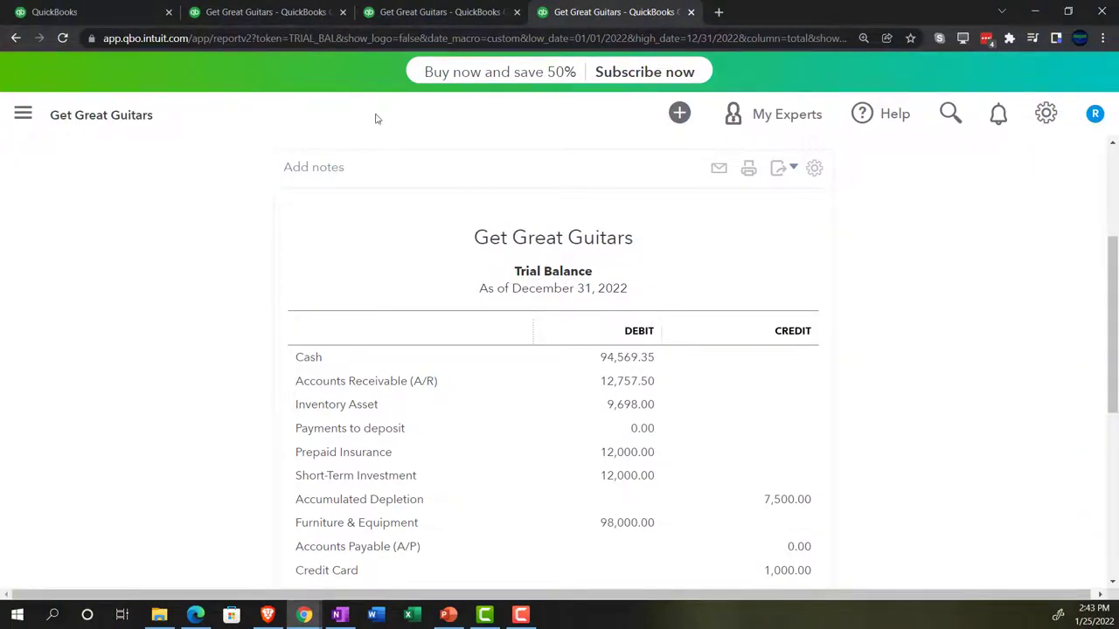
In the first browser tab, check the billing and subscription details in Account and Settings, and close the settings.
left_click(117, 13)
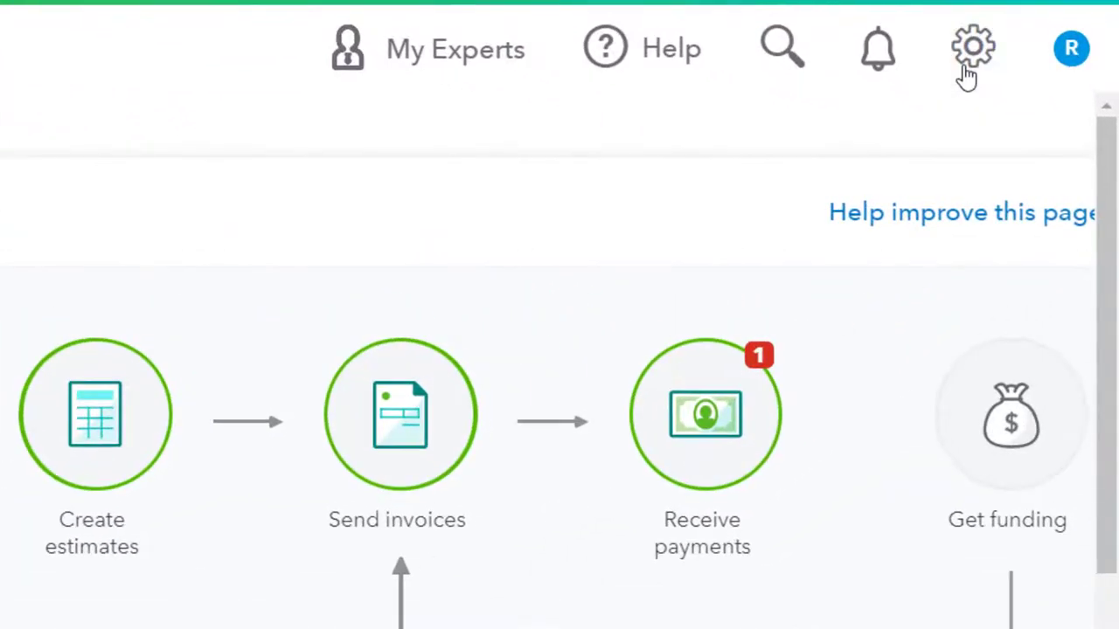
left_click(1045, 116)
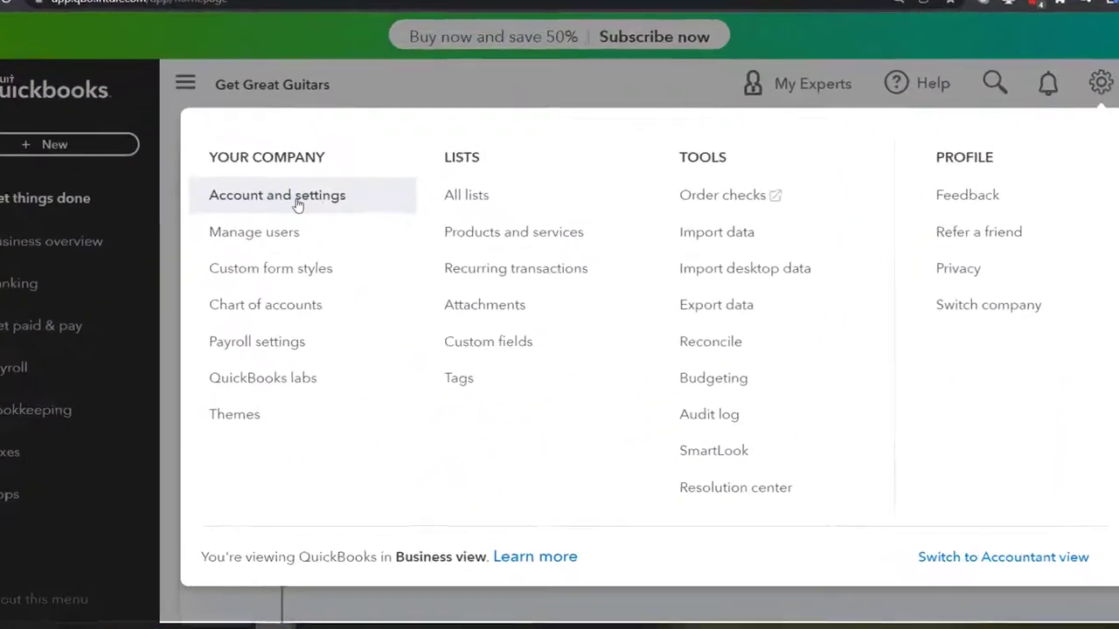
left_click(305, 215)
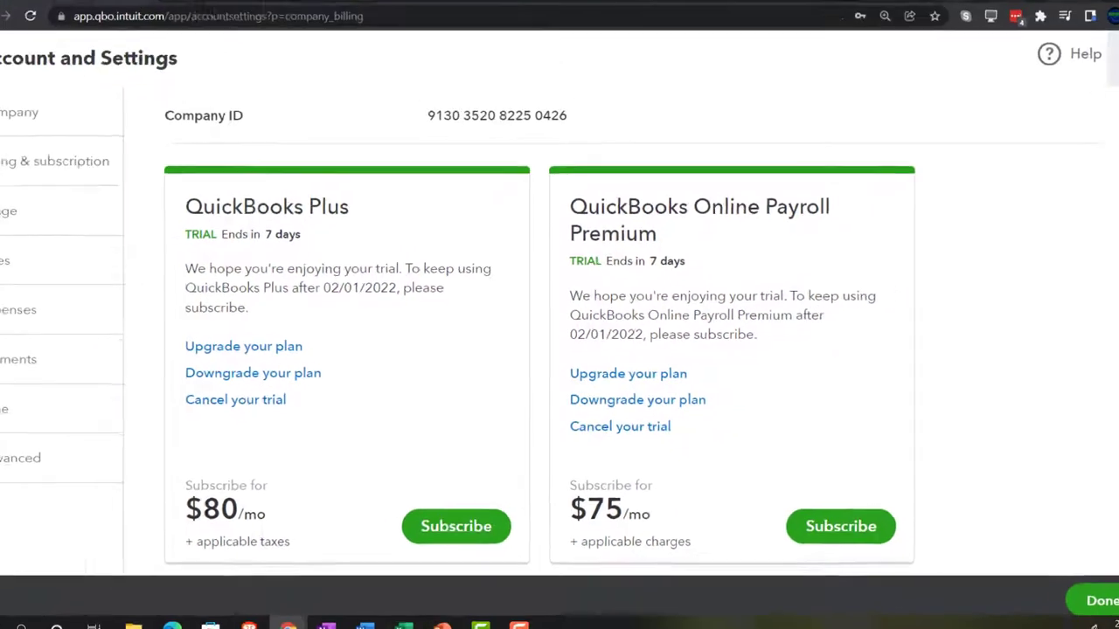
left_click(1092, 76)
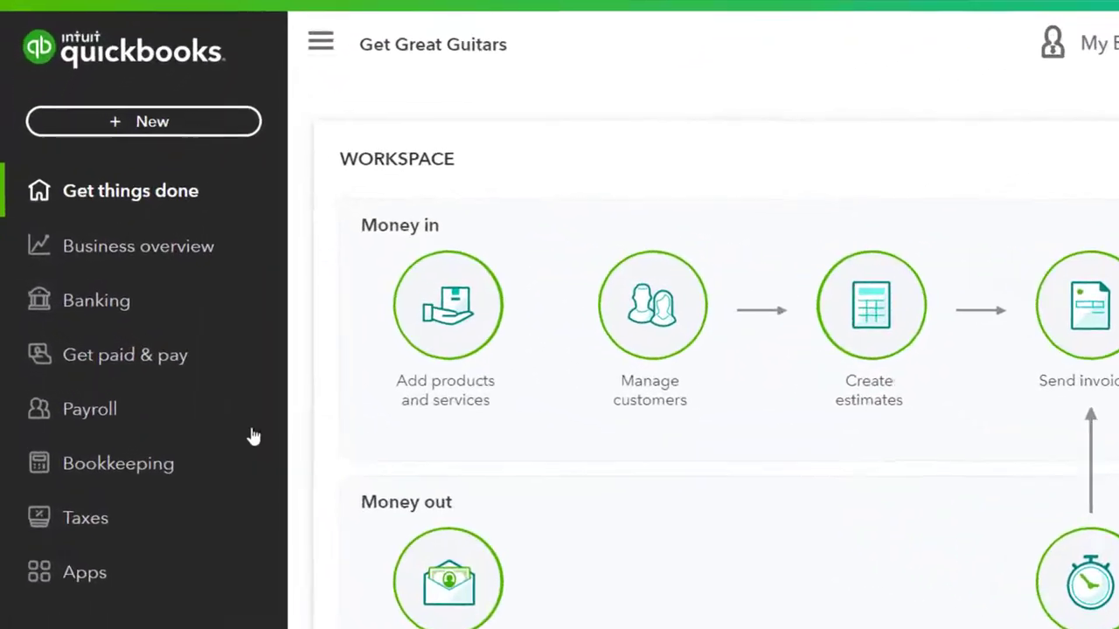
Start the Every month payroll run from the Payroll overview and review the available pay periods.
left_click(98, 437)
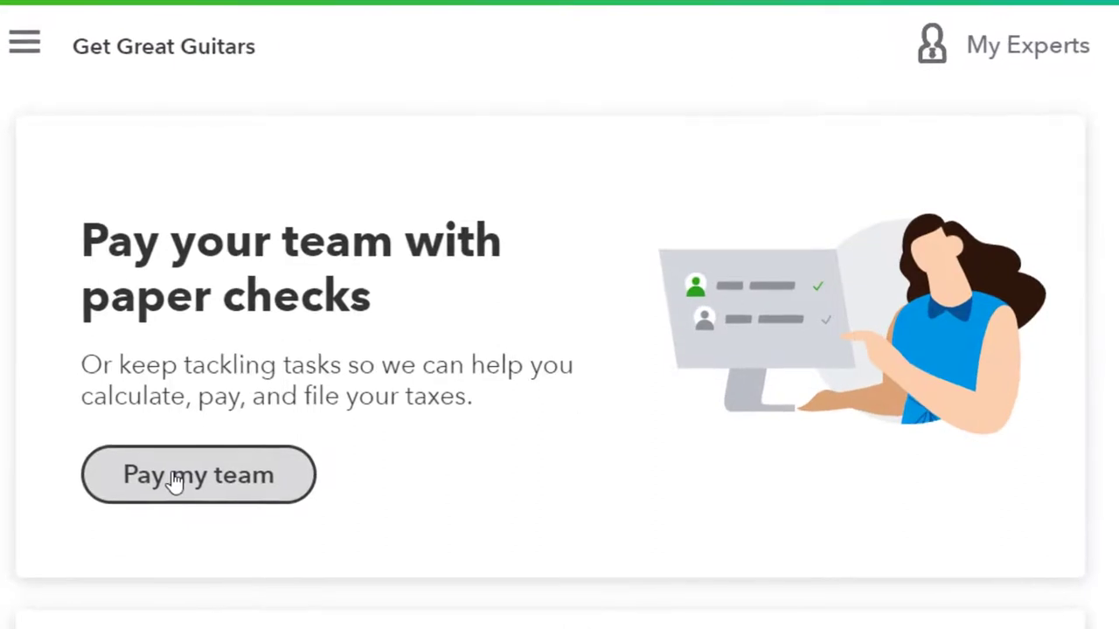
left_click(175, 481)
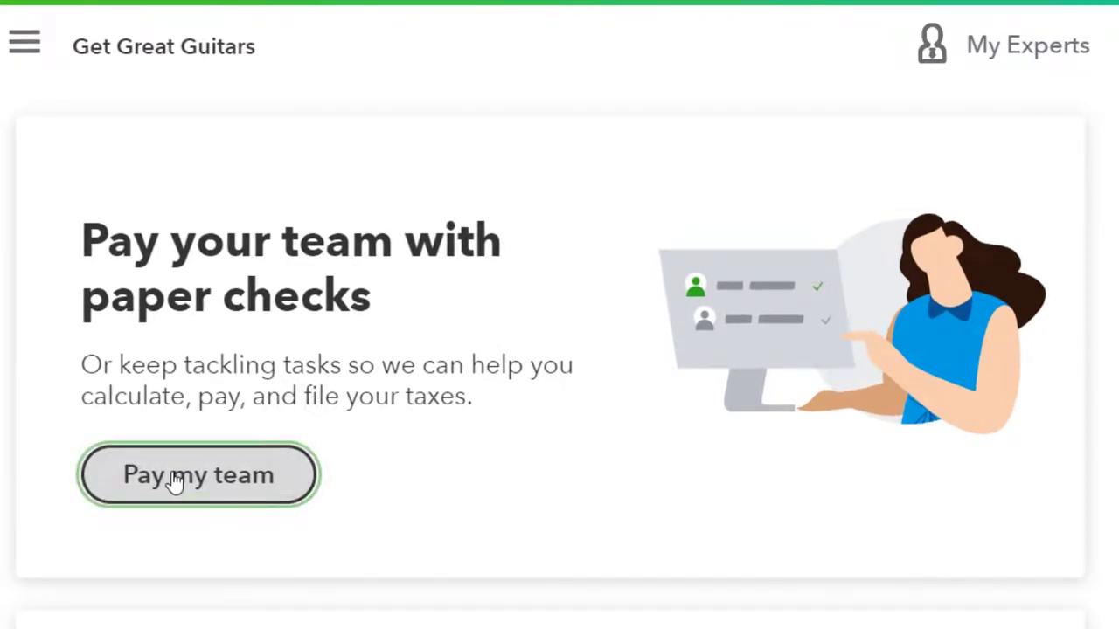
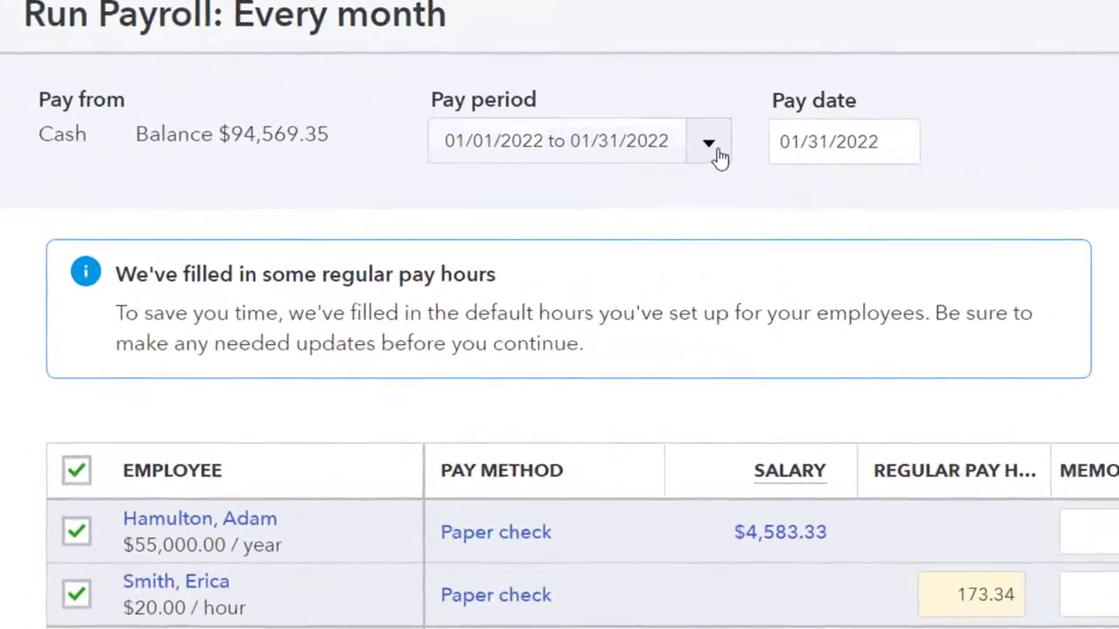
left_click(710, 145)
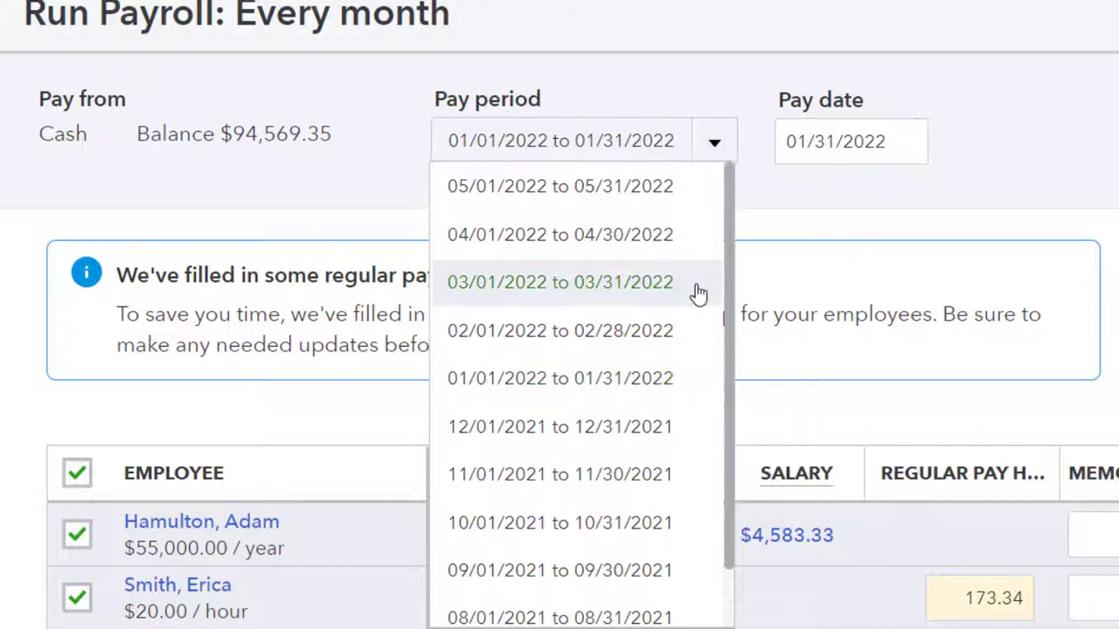
scroll(695, 295, "down", 1)
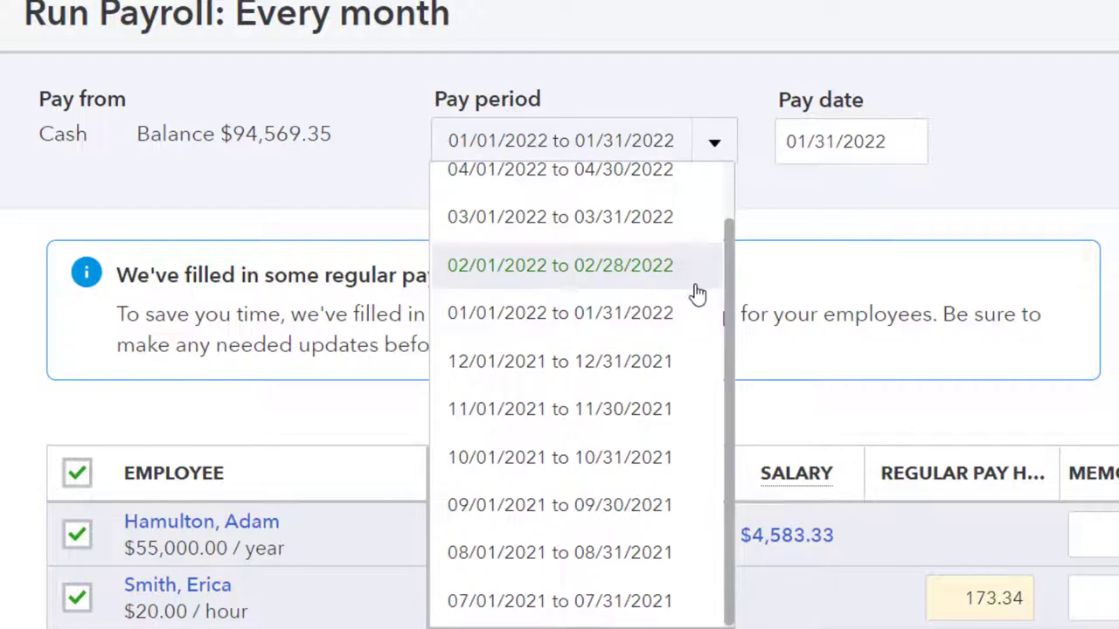
scroll(697, 294, "up", 1)
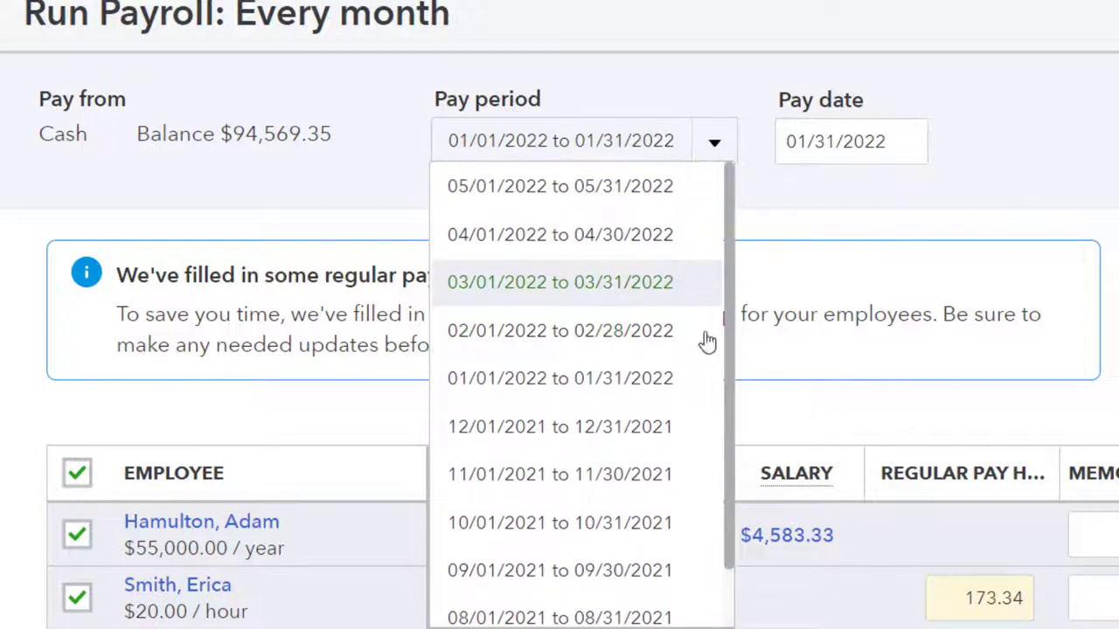
scroll(669, 347, "down", 2)
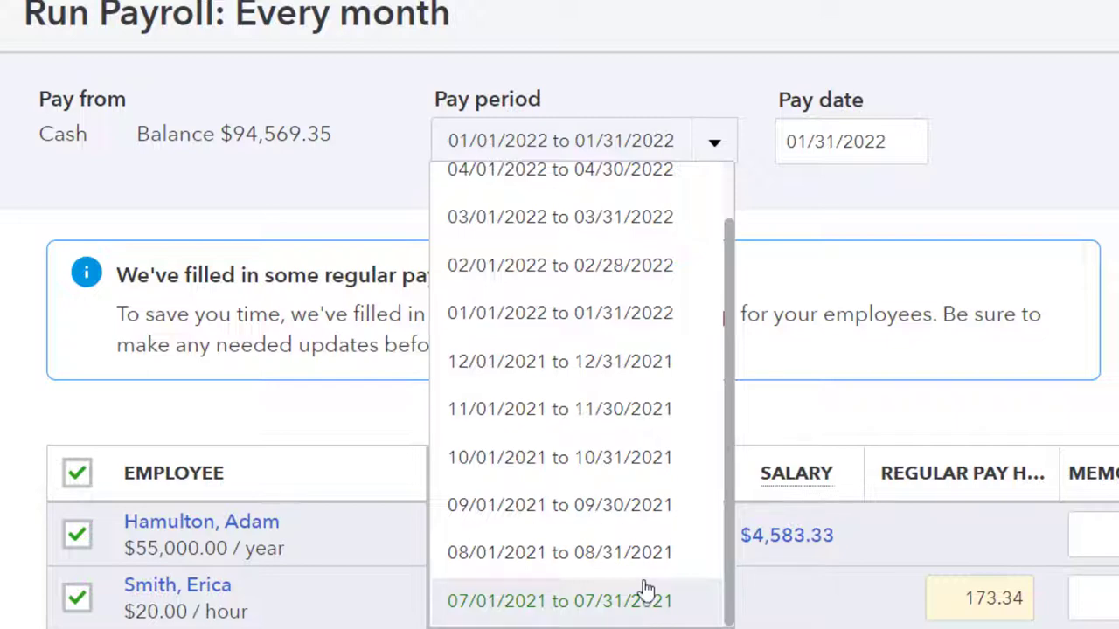
scroll(644, 586, "up", 2)
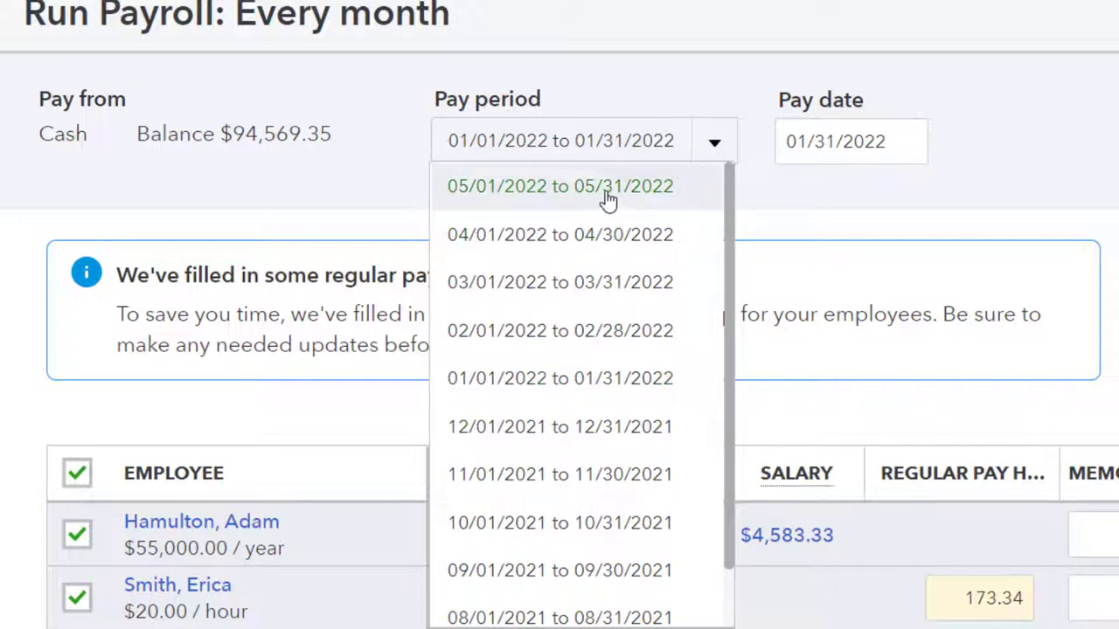
key("Escape")
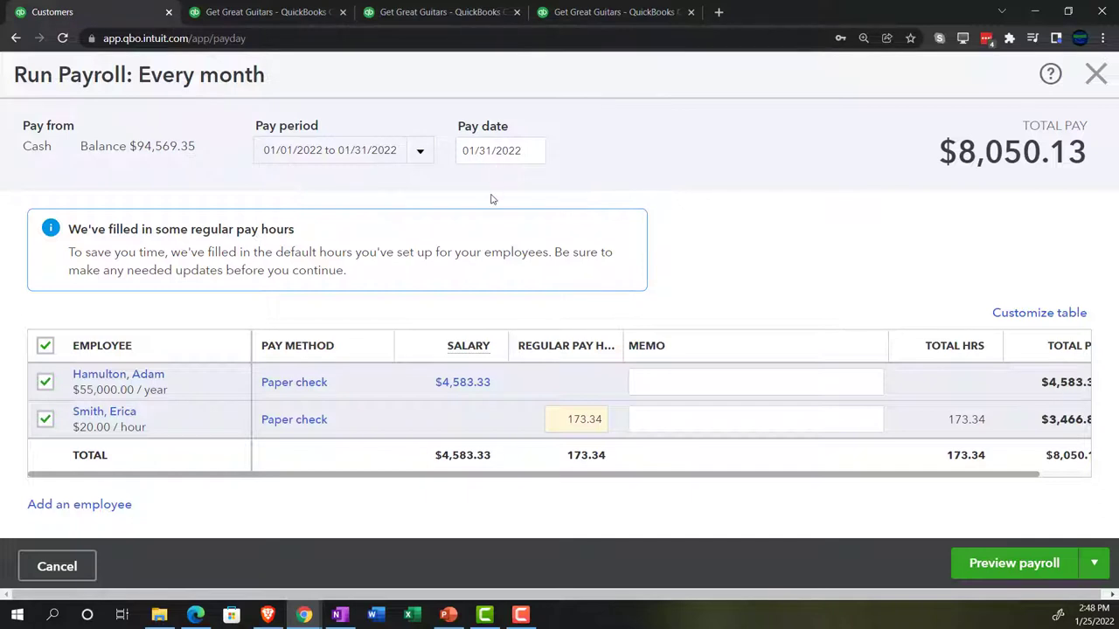
Open the salaried employee's paycheck for editing and expand its employee taxes.
key("ctrl+minus")
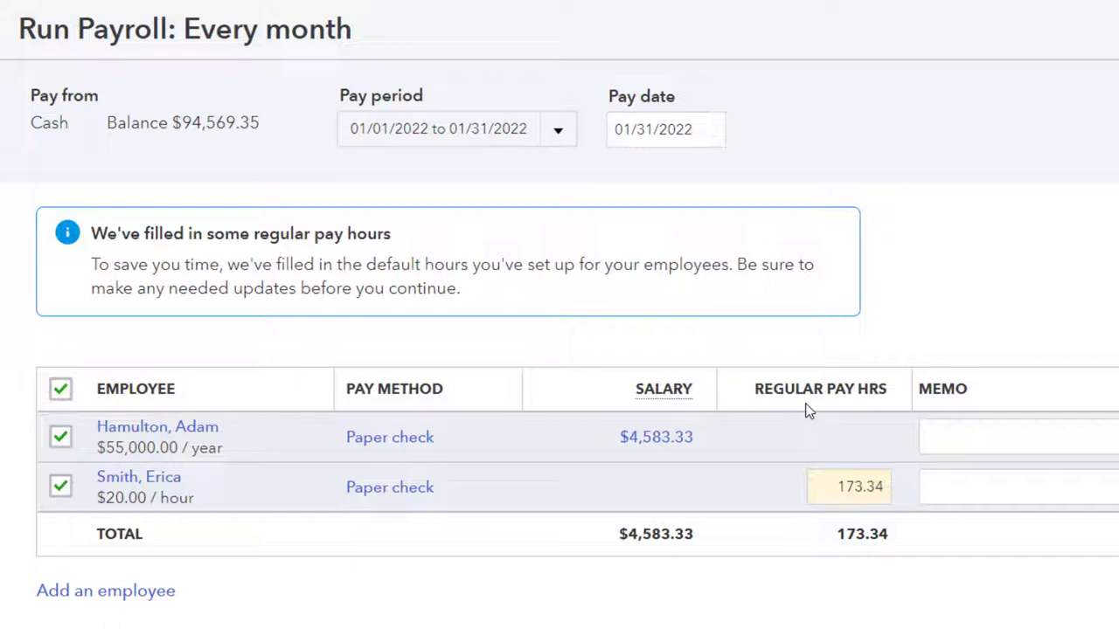
left_click(1100, 434)
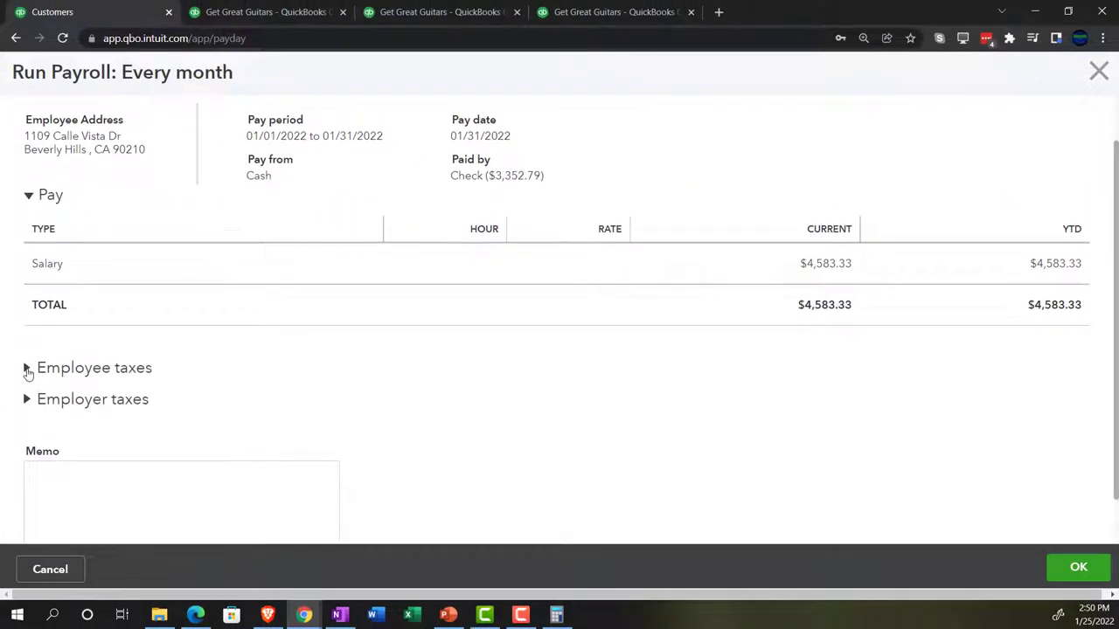
left_click(27, 369)
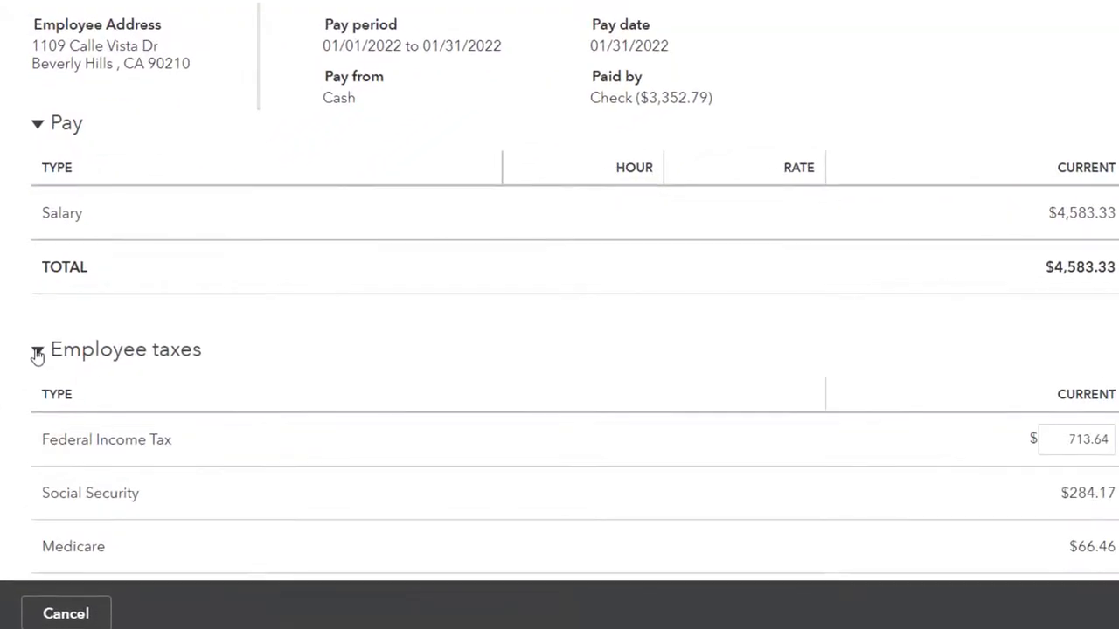
scroll(38, 354, "down", 1)
scroll(37, 354, "down", 1)
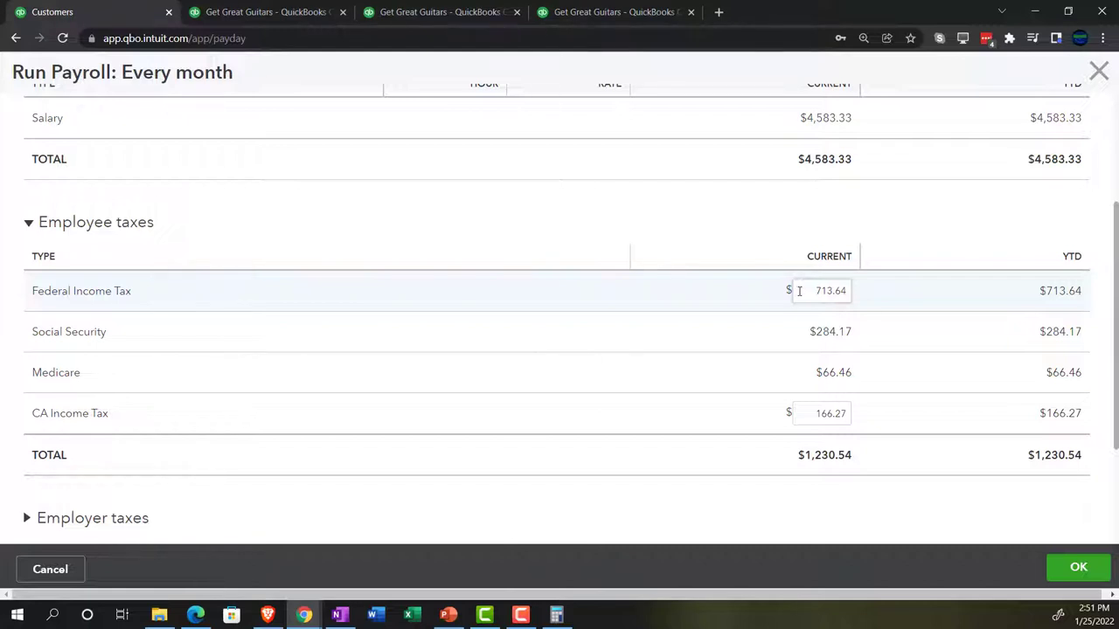
Override the salaried employee's Federal Income Tax with 720 and the CA Income Tax with 0.
left_click_drag(816, 290, 850, 290)
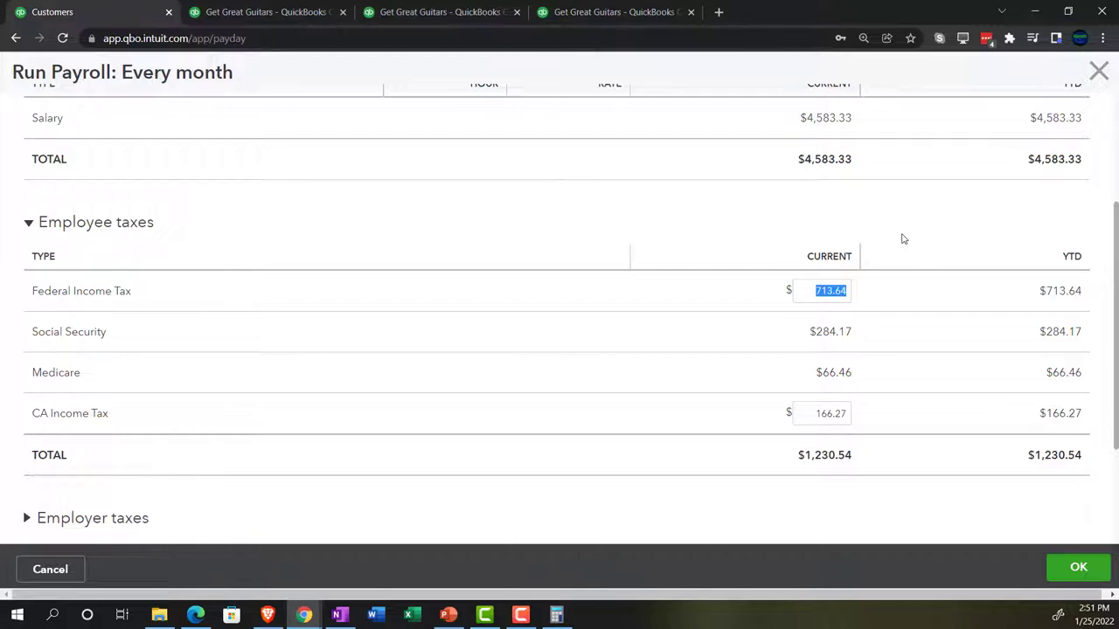
type("720")
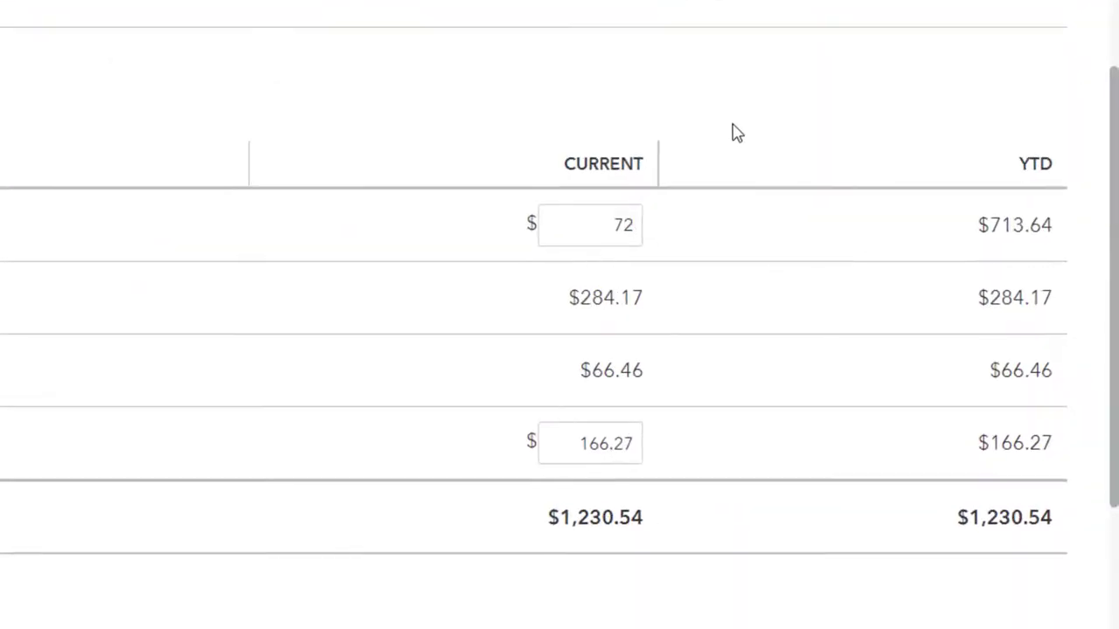
key("Tab")
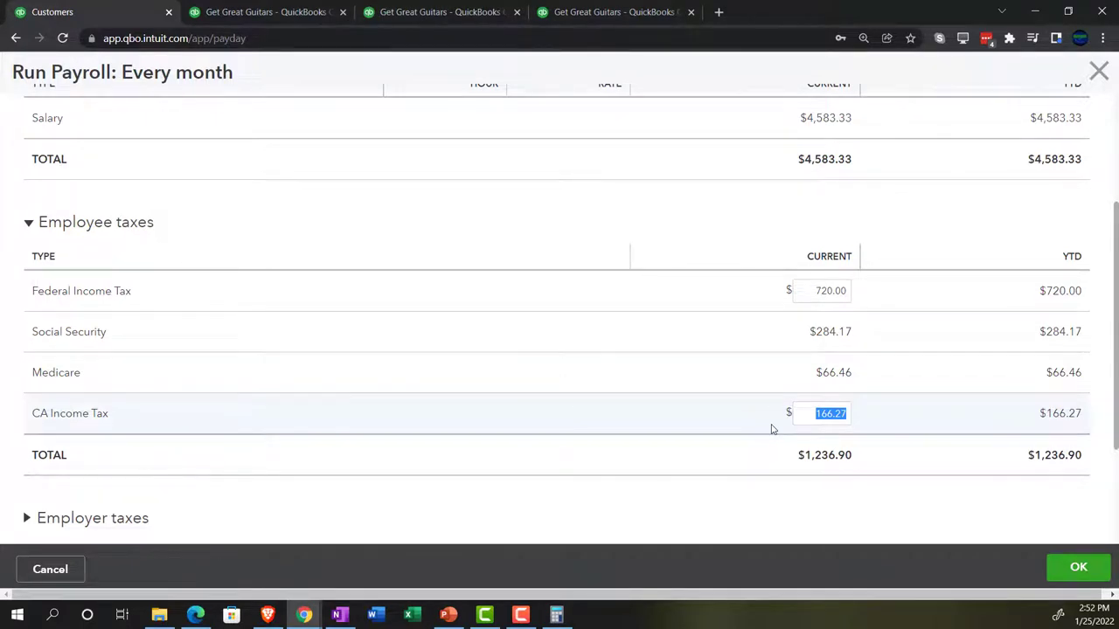
type("0")
key("Tab")
scroll(768, 432, "up", 2)
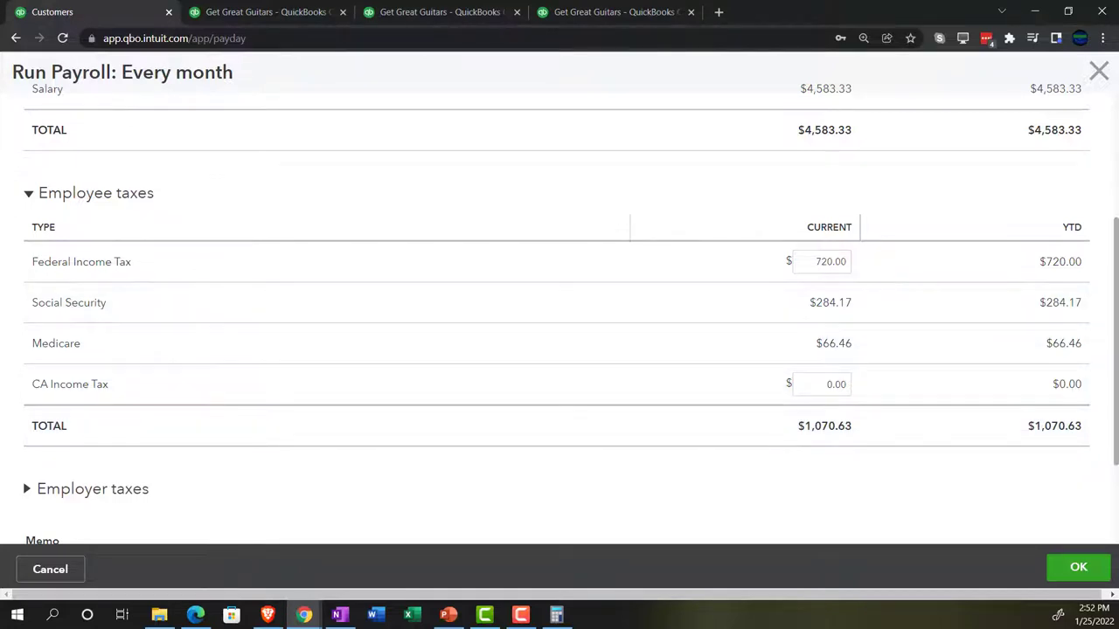
Check the salaried employee's Social Security tax with the Windows calculator by multiplying 4,583.33 by 0.062.
left_click(556, 614)
left_click_drag(394, 250, 353, 188)
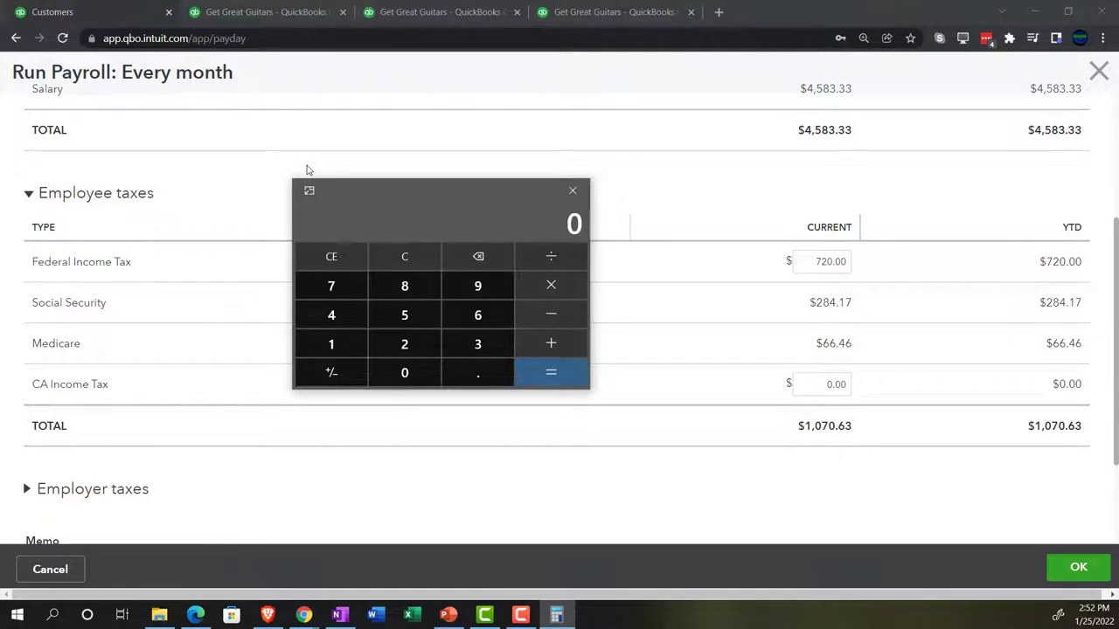
type("4,583.33")
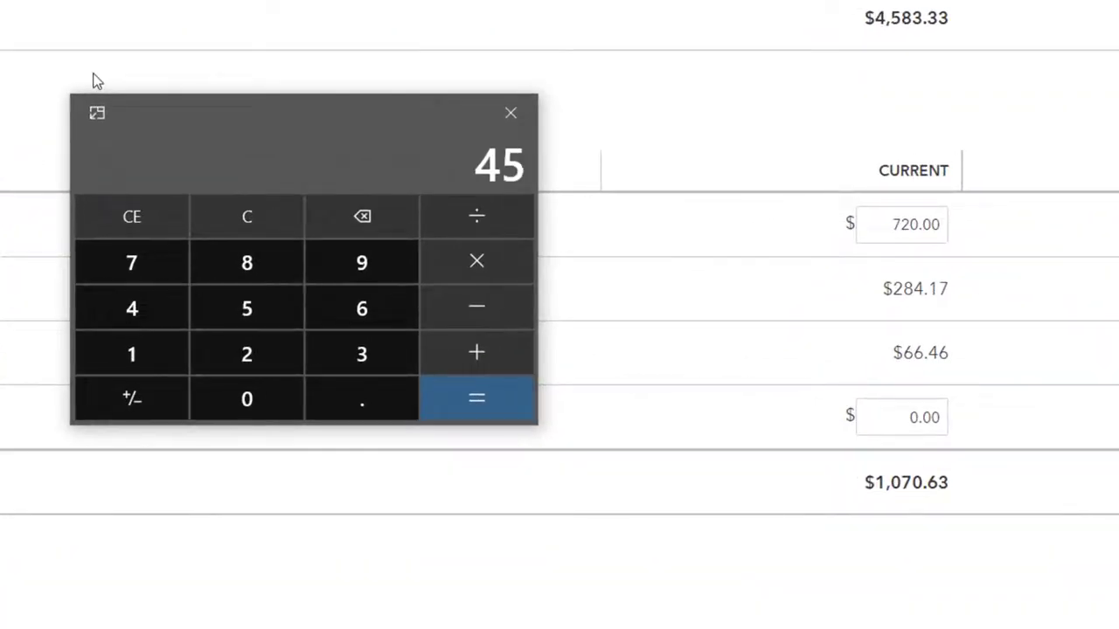
key("asterisk")
type(".062")
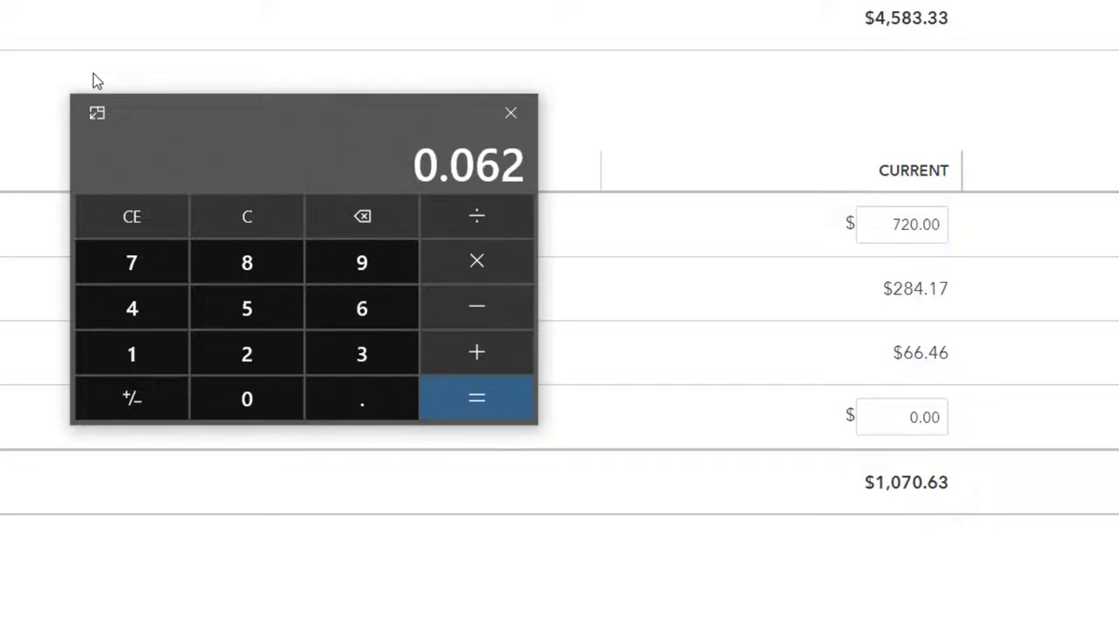
key("Return")
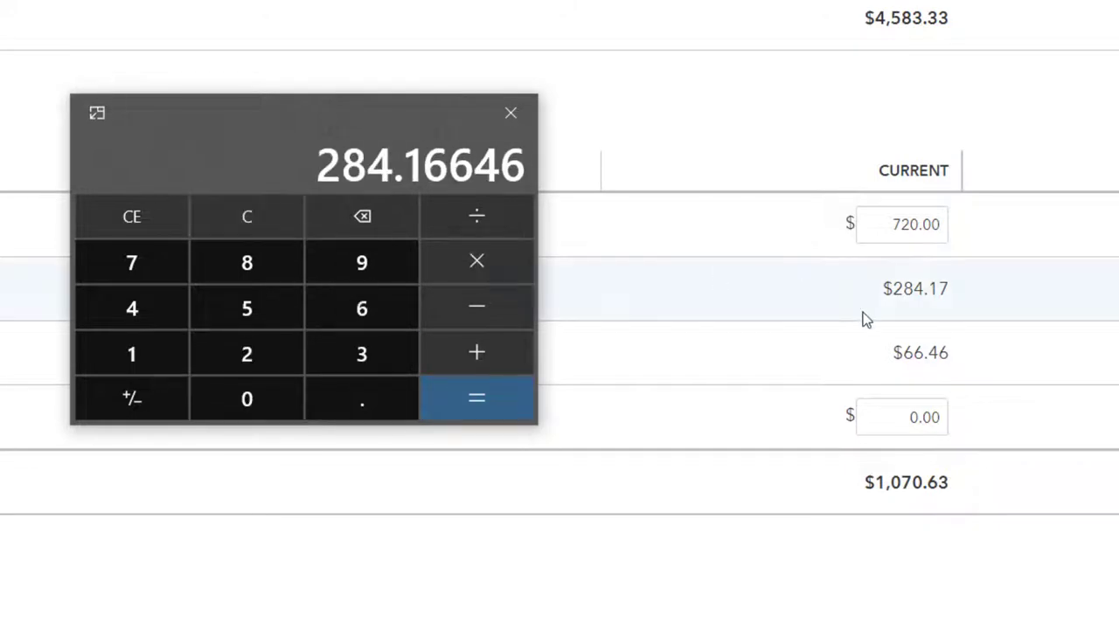
left_click(272, 225)
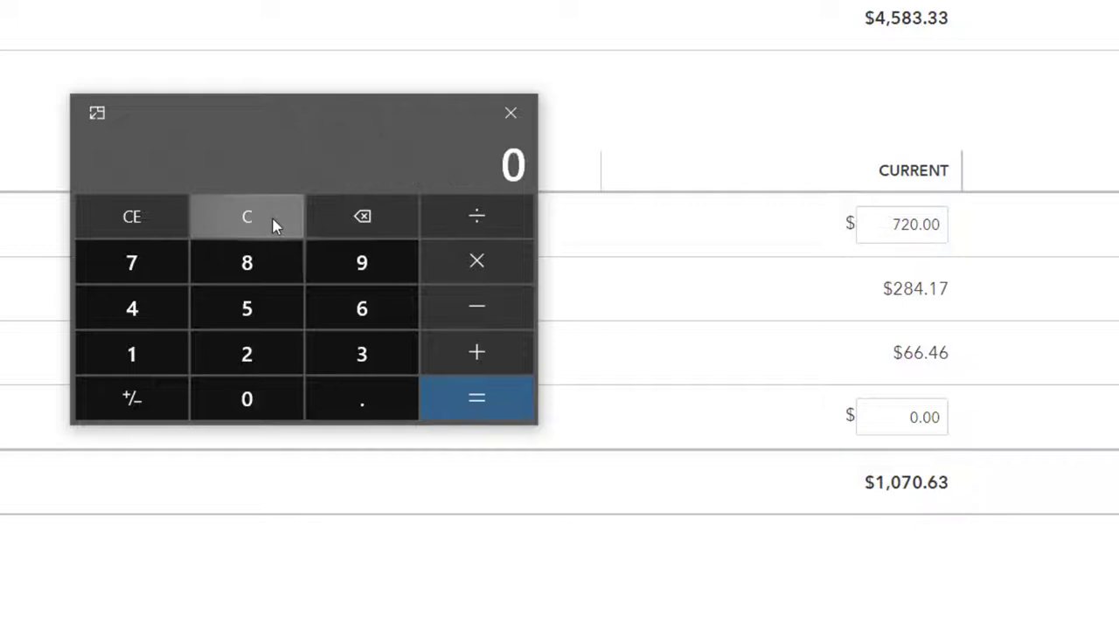
type("720*.0145")
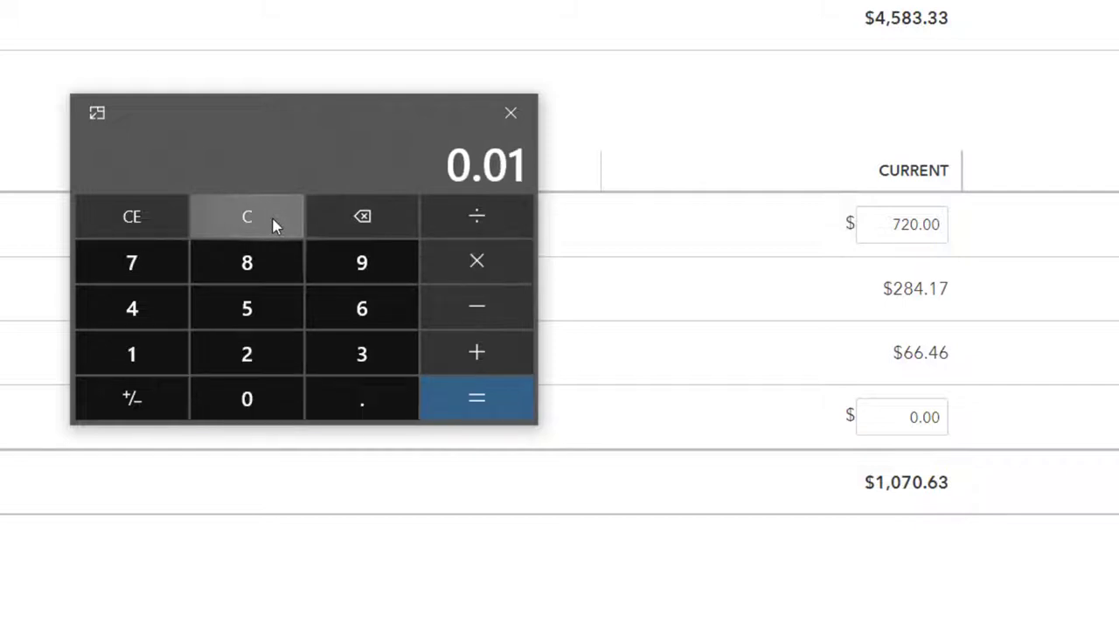
key("Return")
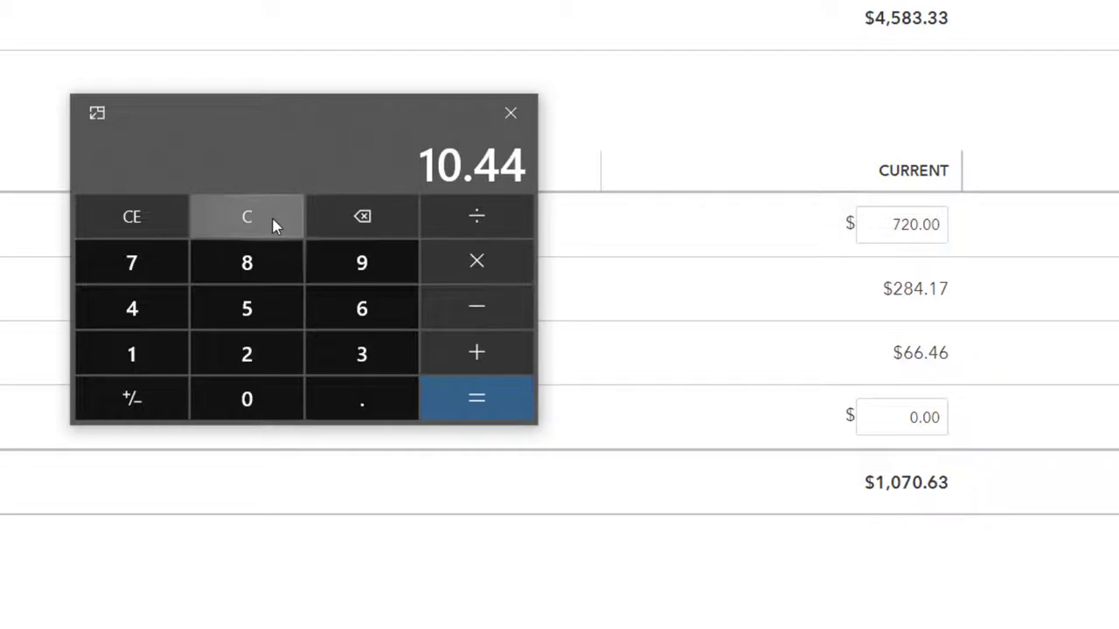
Check the Medicare tax by clearing the calculator and multiplying 4,583.33 by 0.0145, and move the calculator out of the way.
left_click(222, 219)
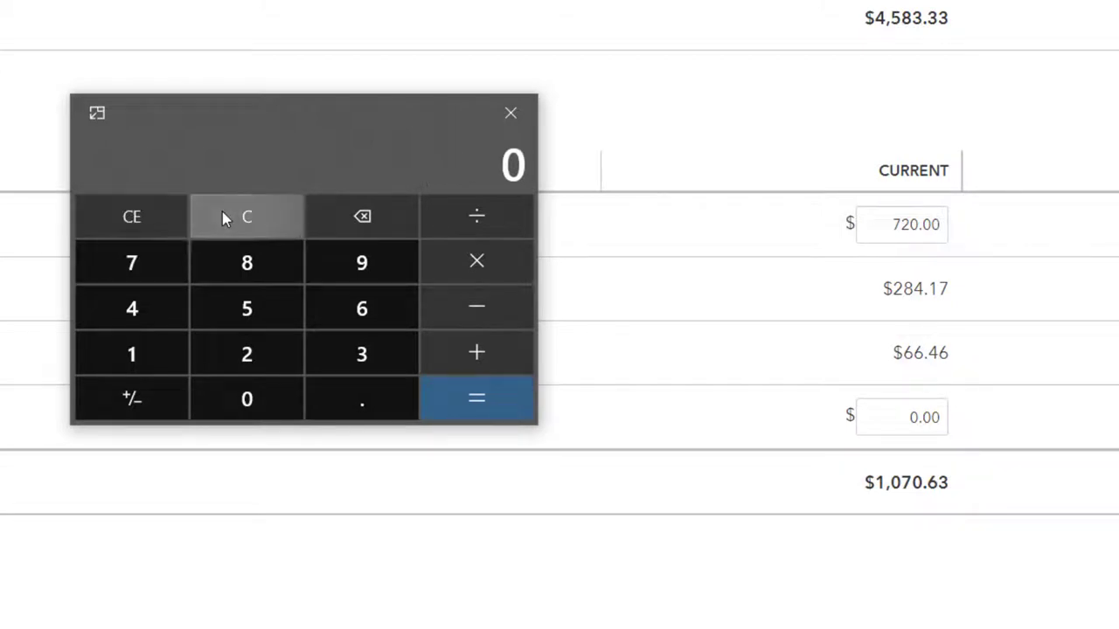
type("4583.33")
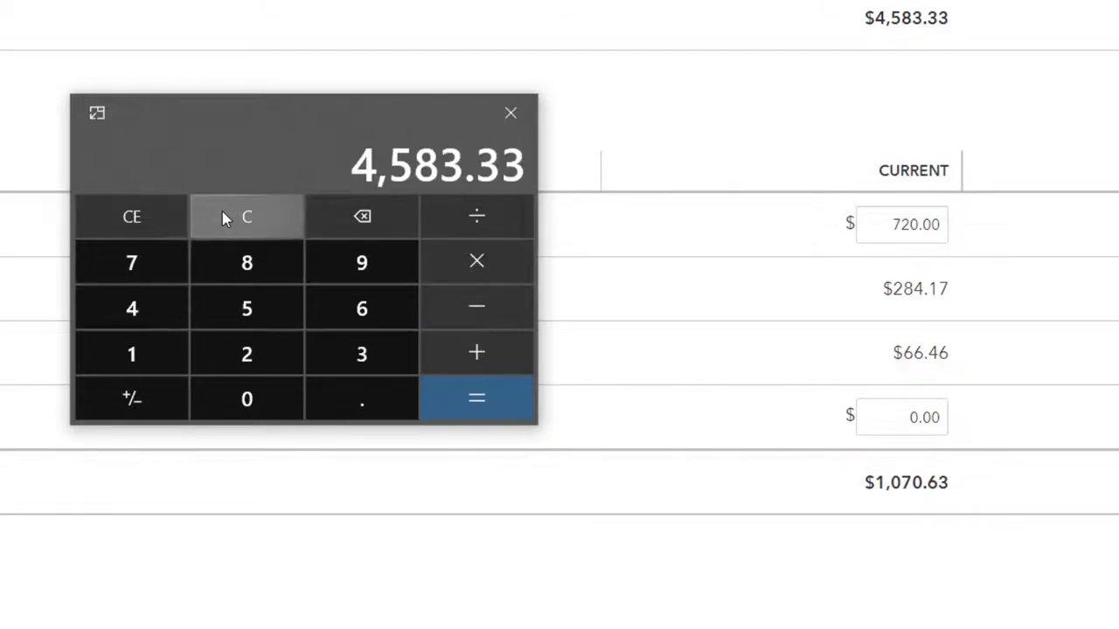
type("*.0145")
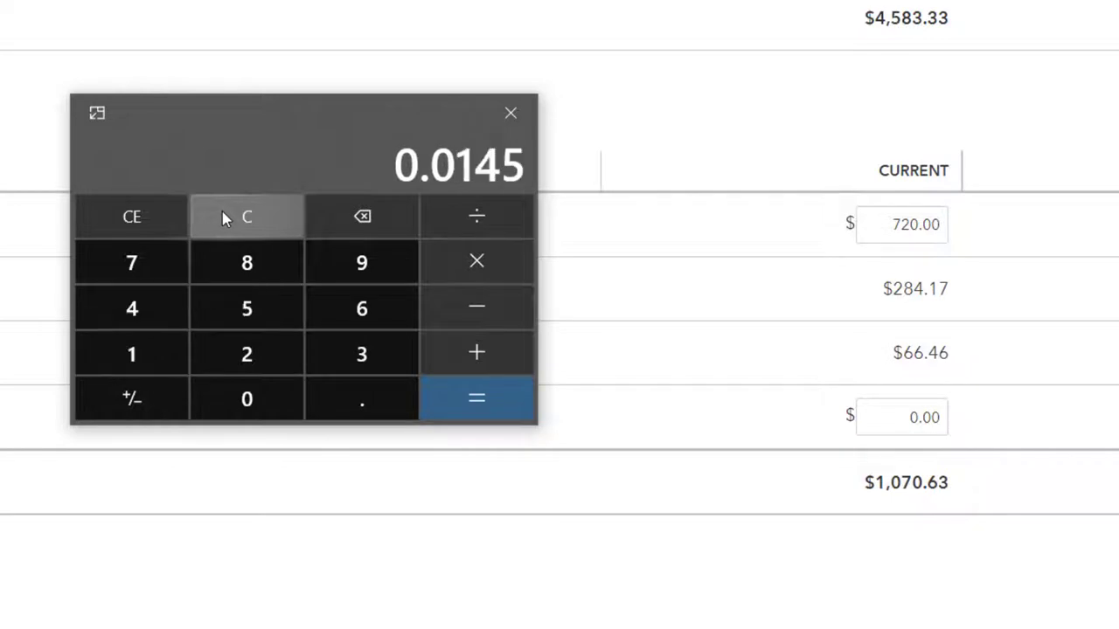
key("Return")
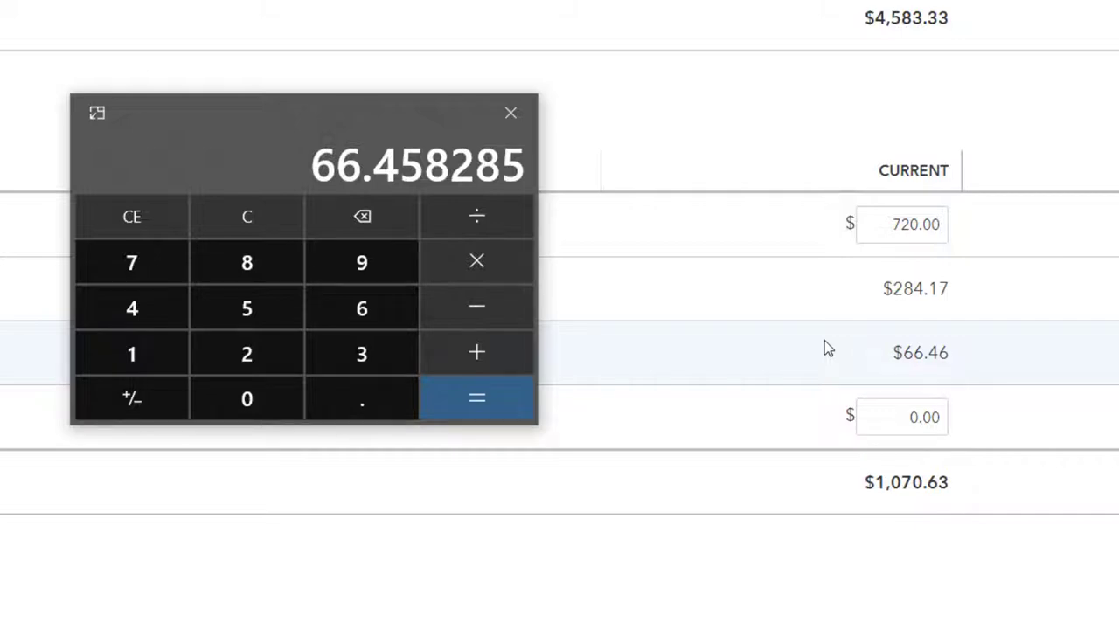
left_click_drag(218, 117, 1118, 117)
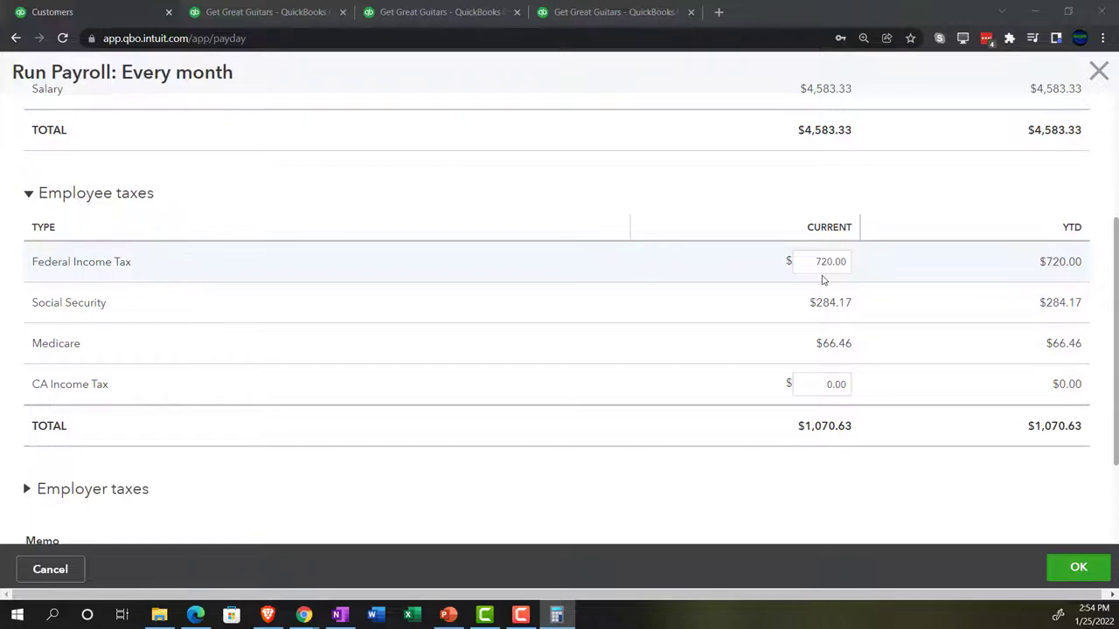
Expand the employer taxes on the salaried employee's paycheck and compare them with the gross pay, employee taxes and net pay.
scroll(821, 280, "down", 3)
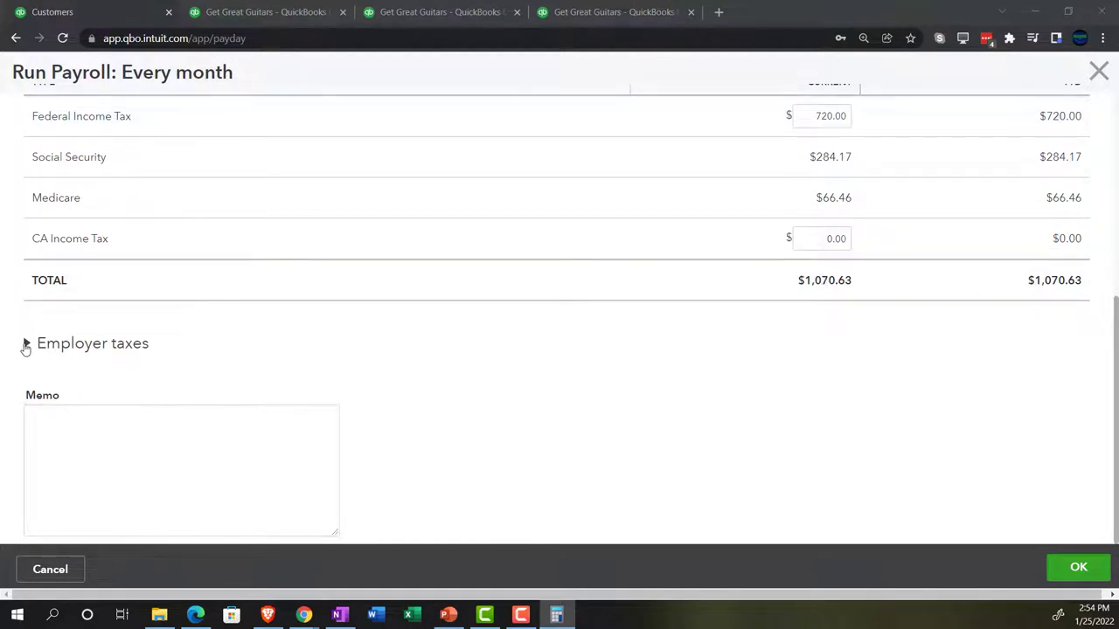
left_click(26, 347)
scroll(27, 349, "down", 1)
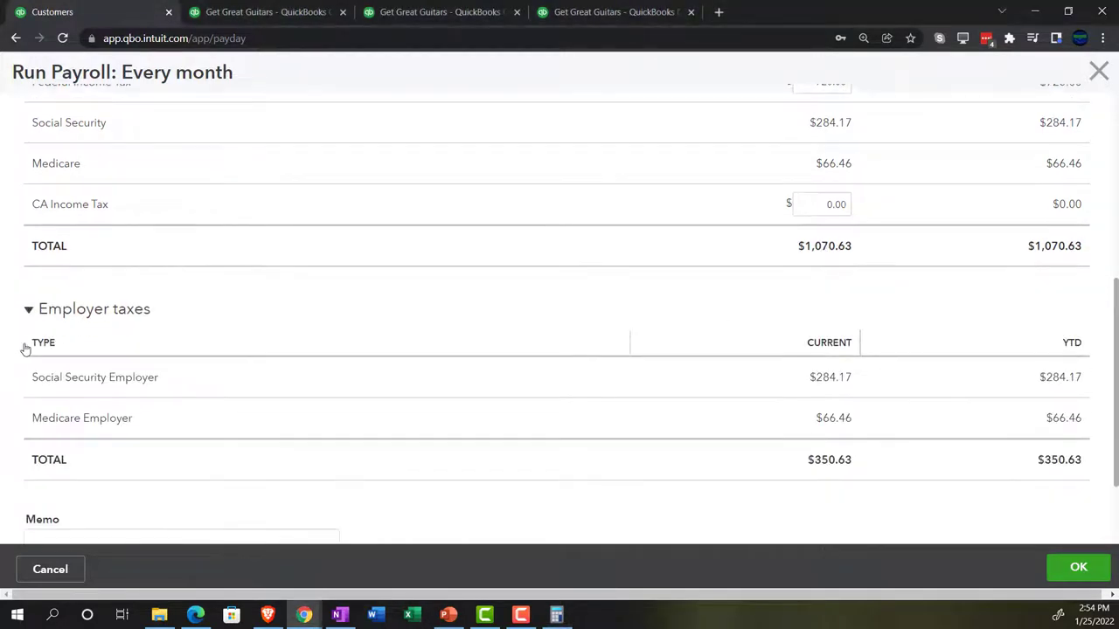
scroll(26, 349, "down", 1)
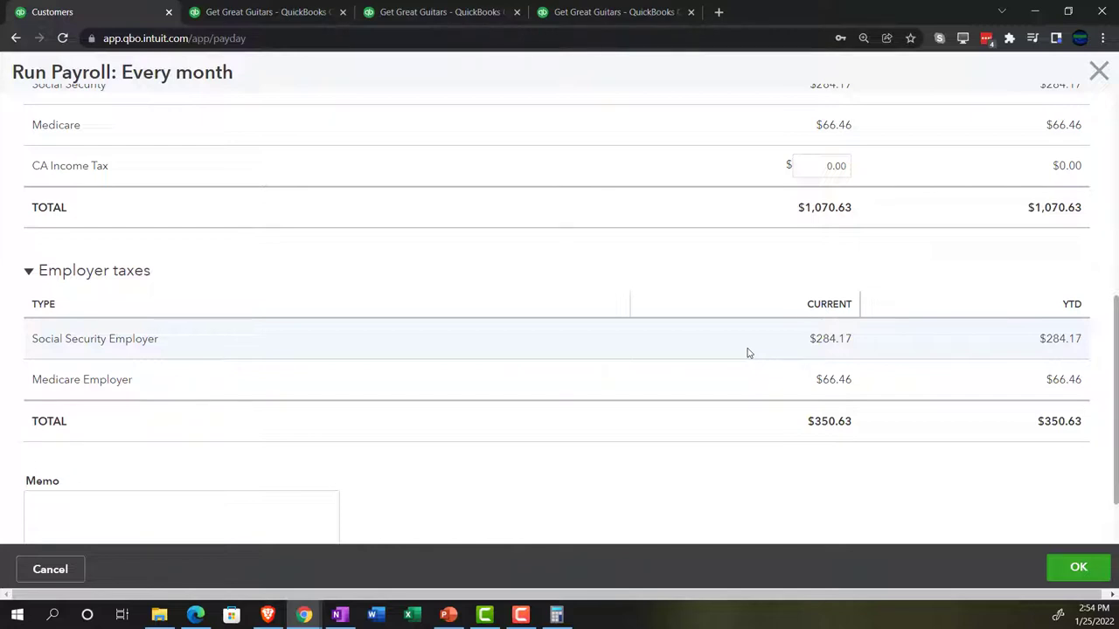
scroll(748, 352, "up", 5)
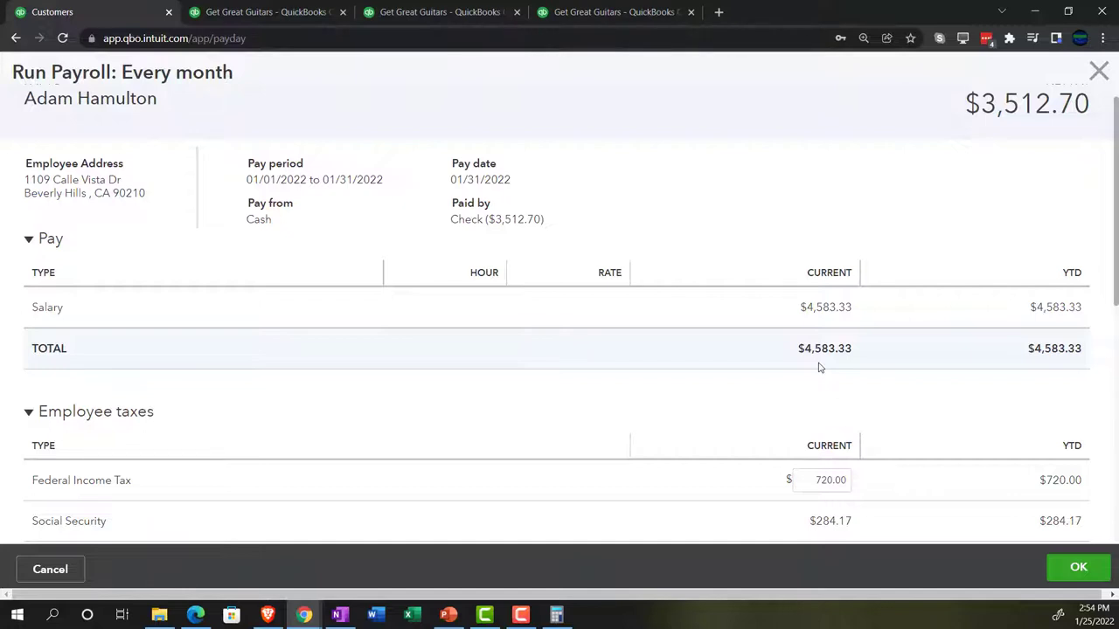
scroll(819, 367, "down", 3)
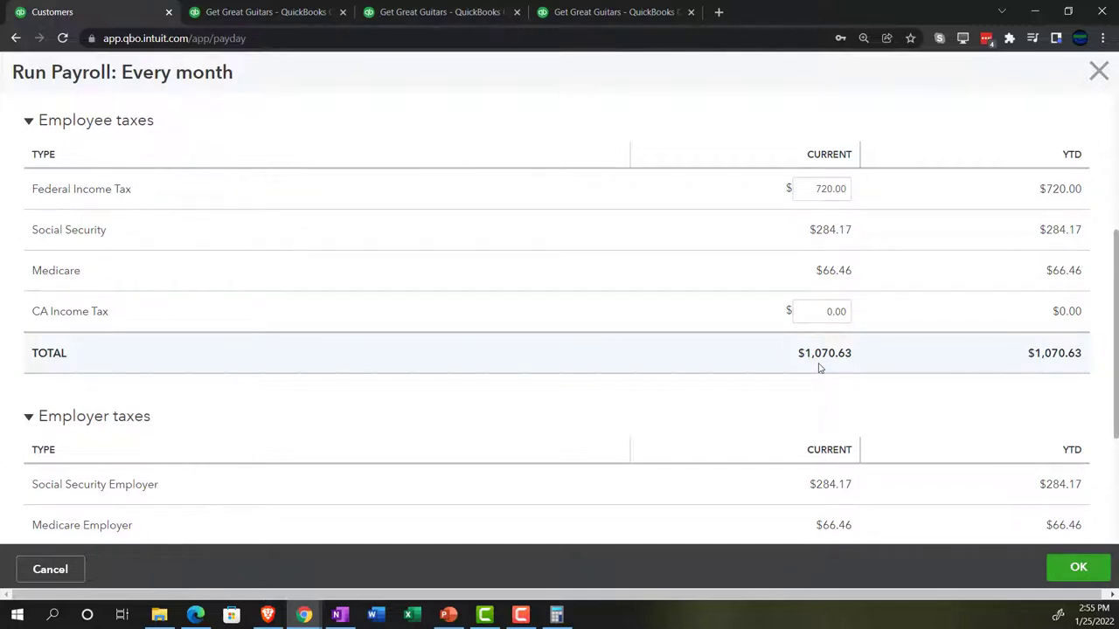
scroll(819, 368, "down", 3)
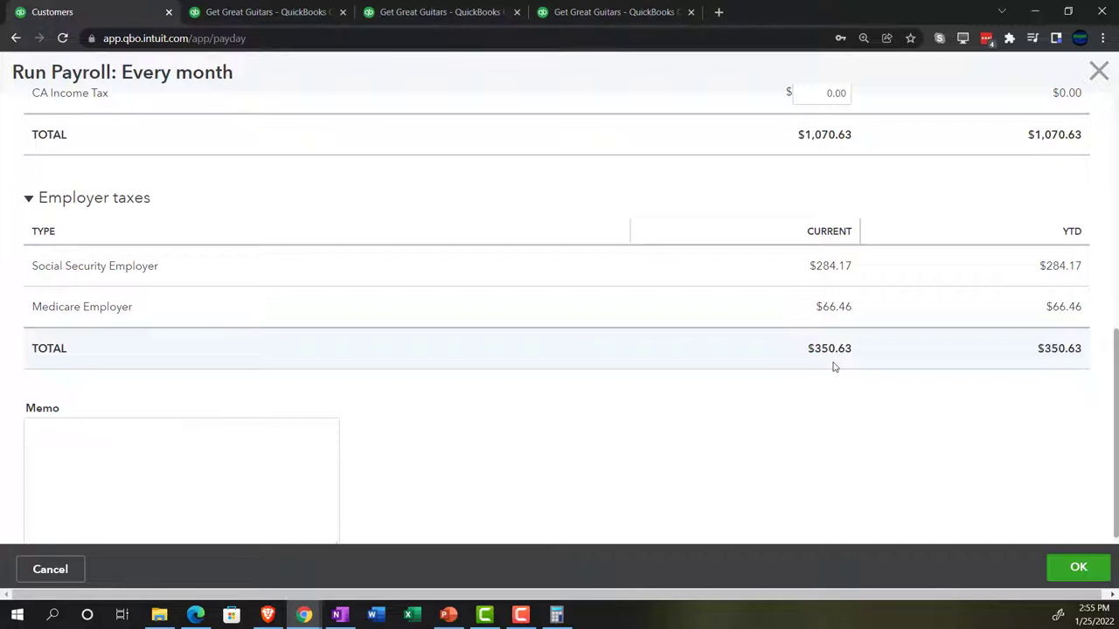
scroll(812, 465, "up", 5)
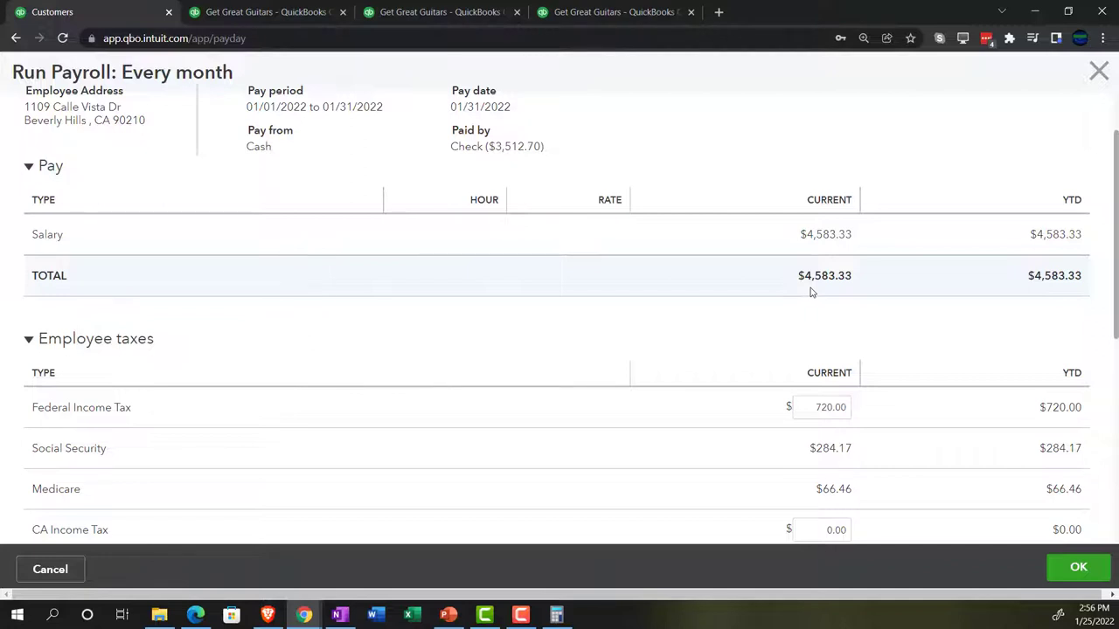
scroll(812, 292, "down", 2)
scroll(811, 292, "up", 3)
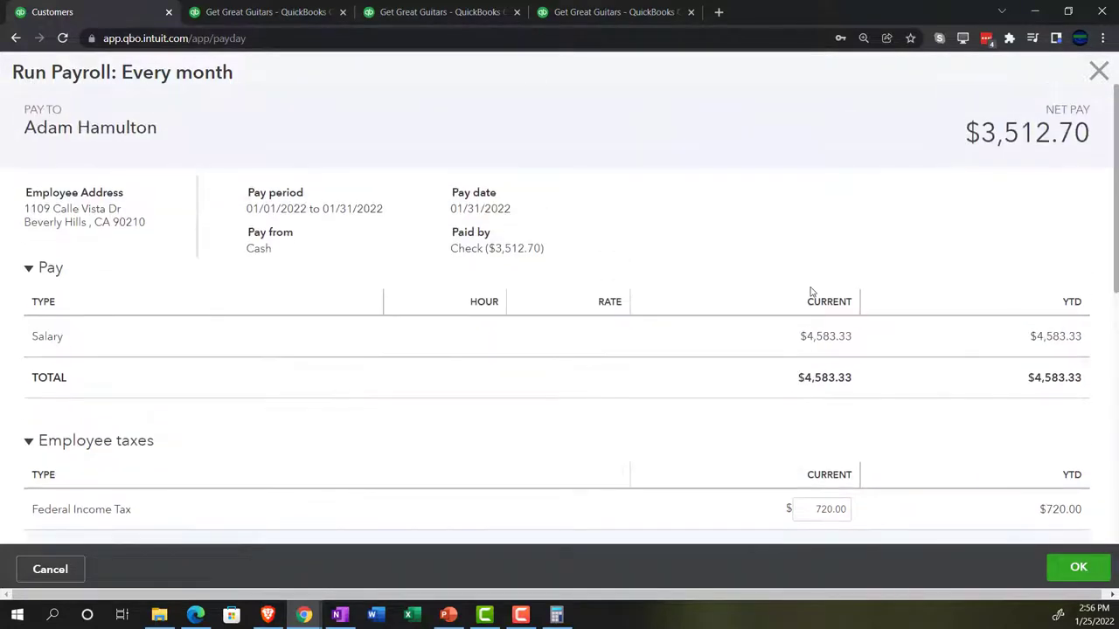
scroll(809, 323, "down", 3)
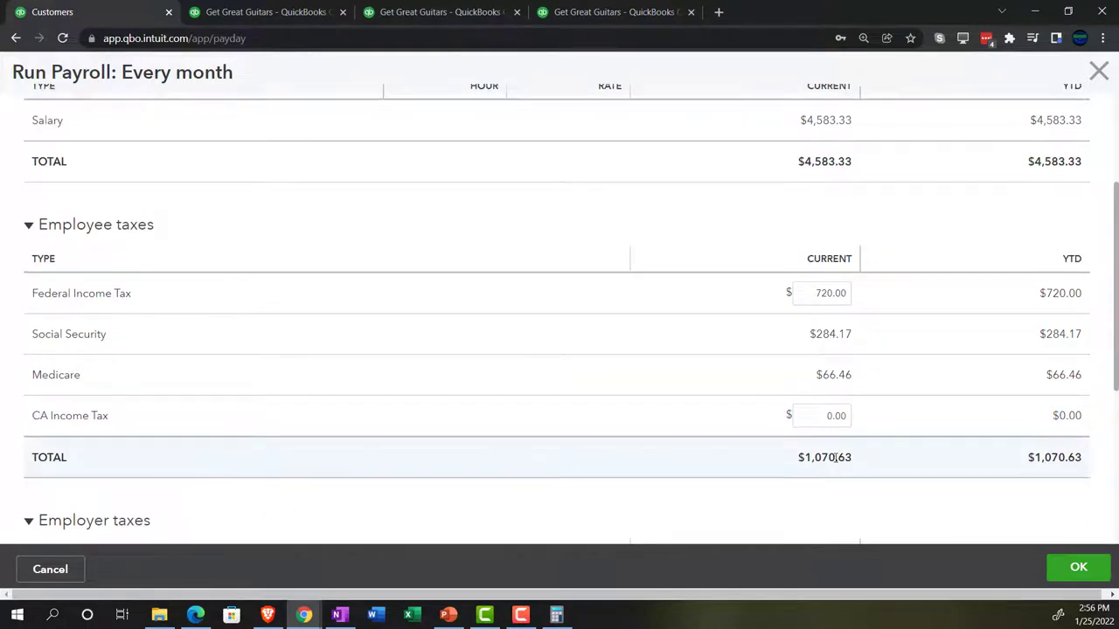
Check the salaried employee's net pay by subtracting 1,070.63 from 4,583.33 in the calculator, and move the calculator away.
scroll(836, 457, "up", 3)
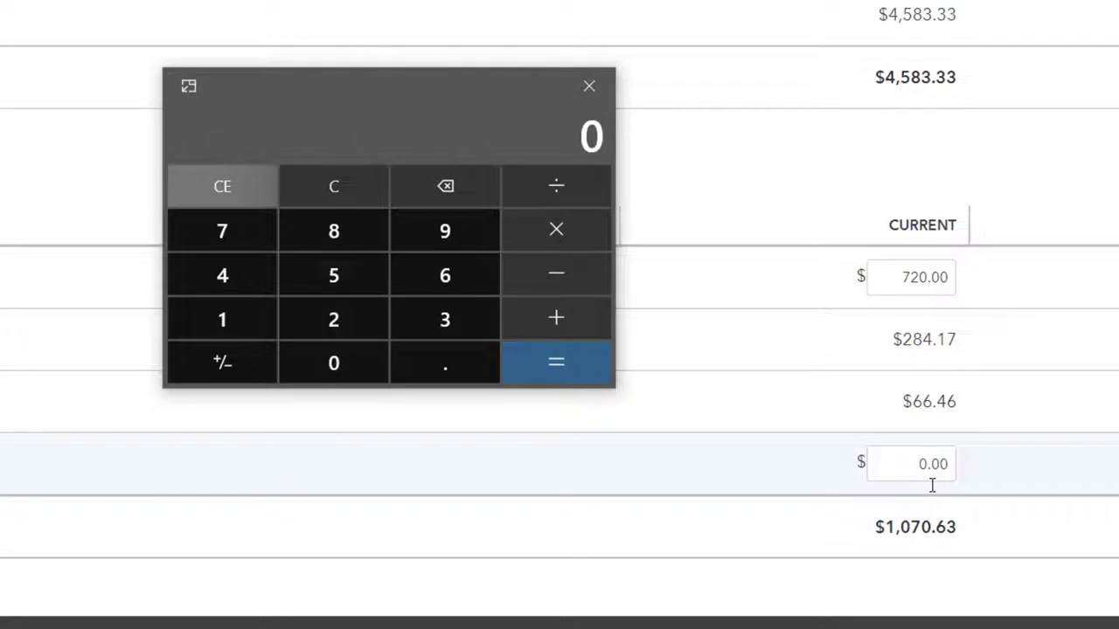
type("4583.33")
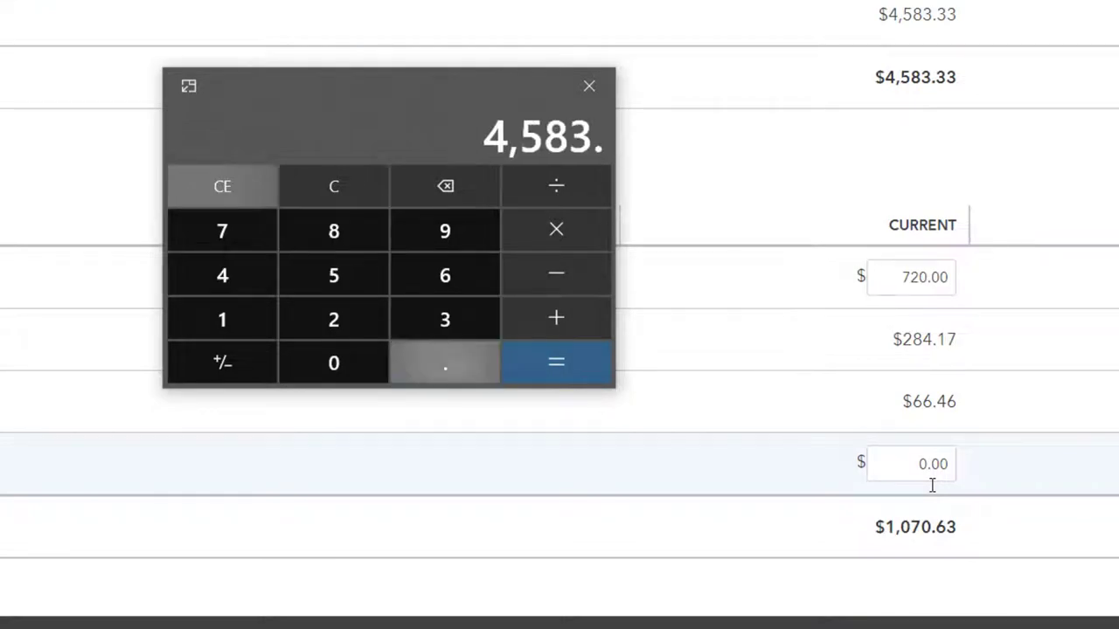
key("minus")
type("10")
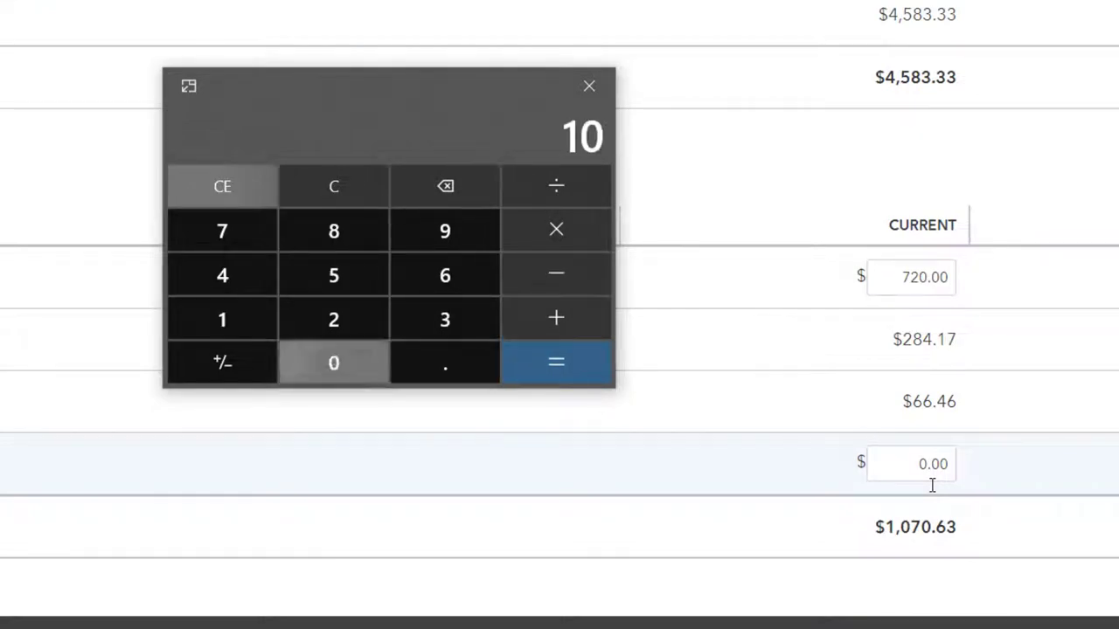
type("70.63")
key("Return")
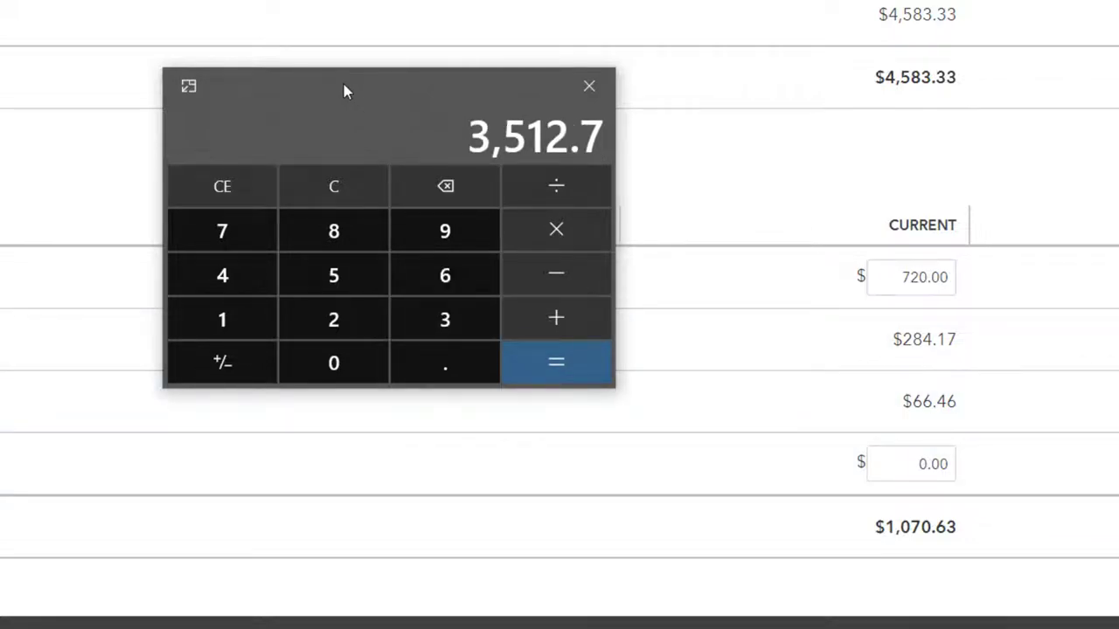
left_click_drag(344, 84, 615, 88)
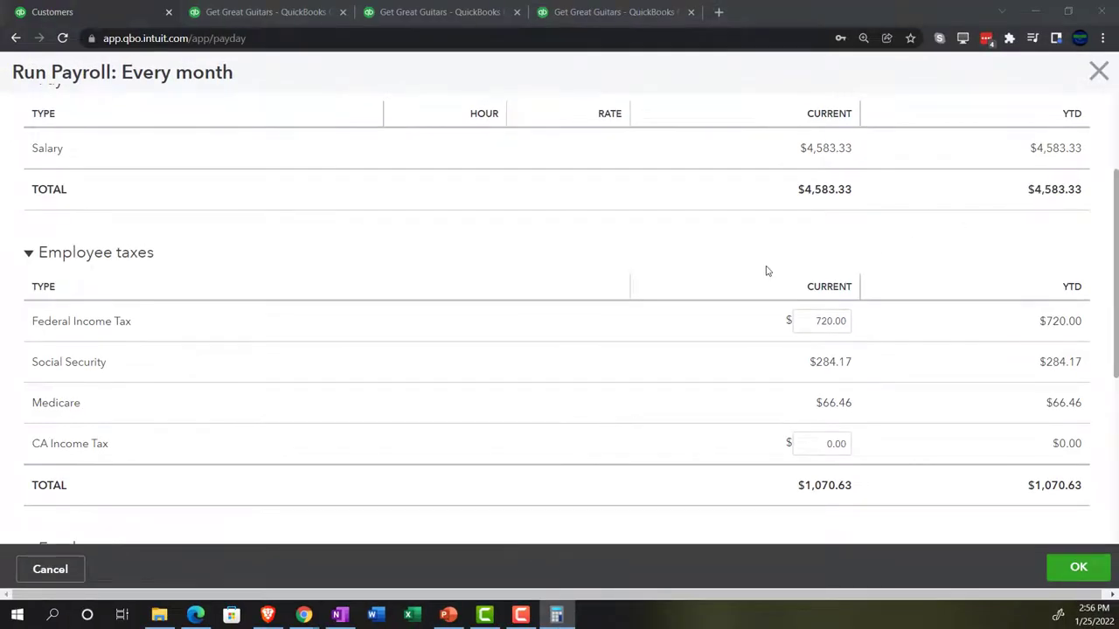
Check the employer taxes once more and accept the salaried employee's paycheck edits.
scroll(527, 258, "down", 3)
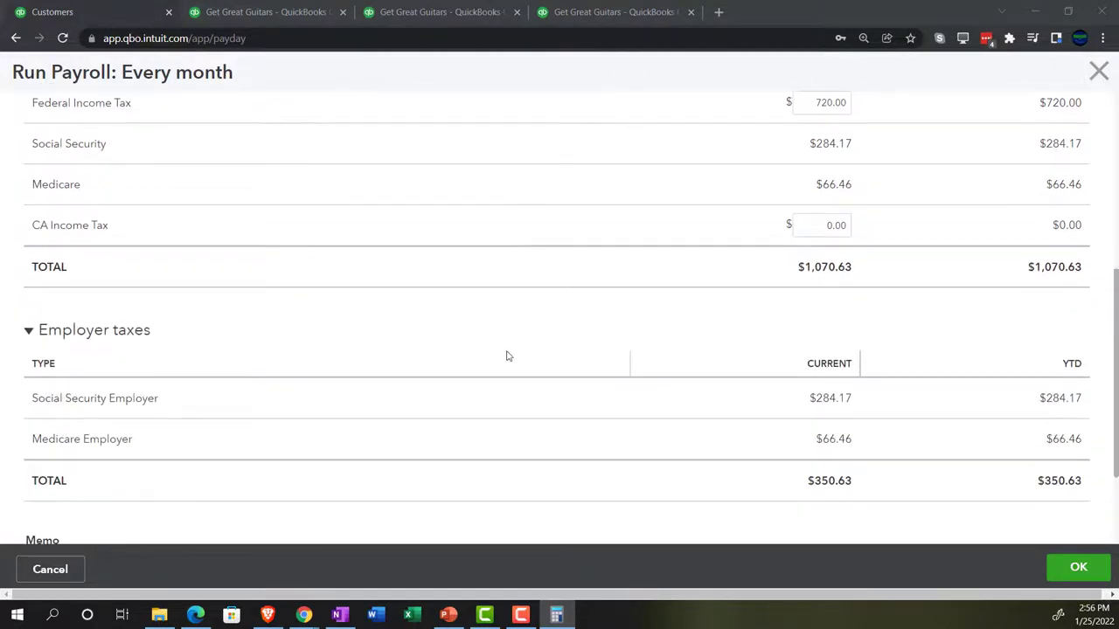
scroll(495, 382, "down", 1)
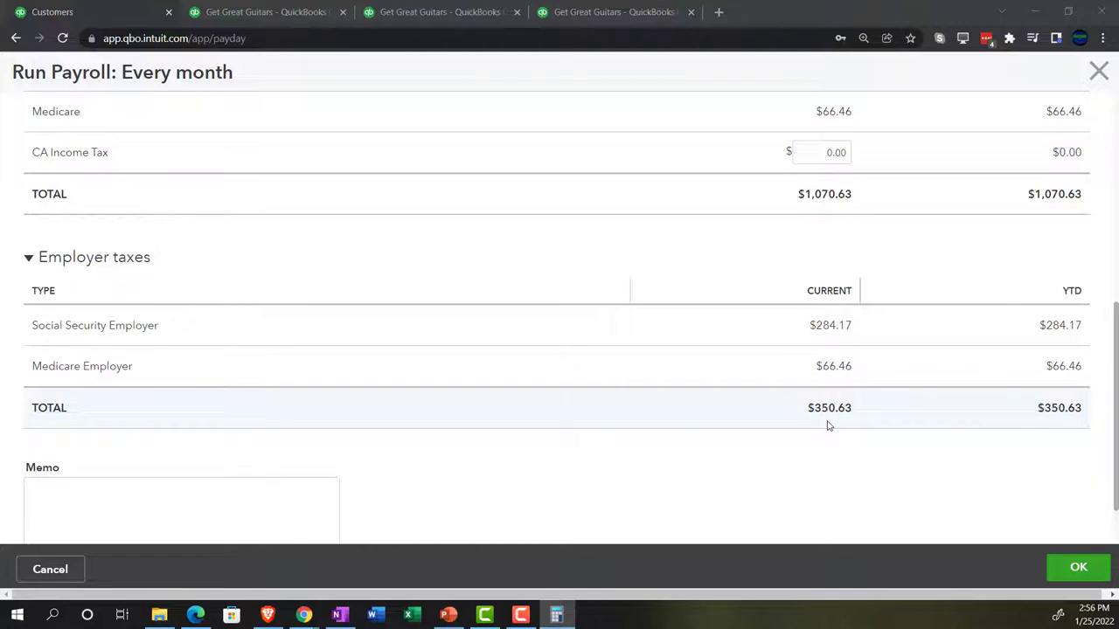
left_click(1061, 570)
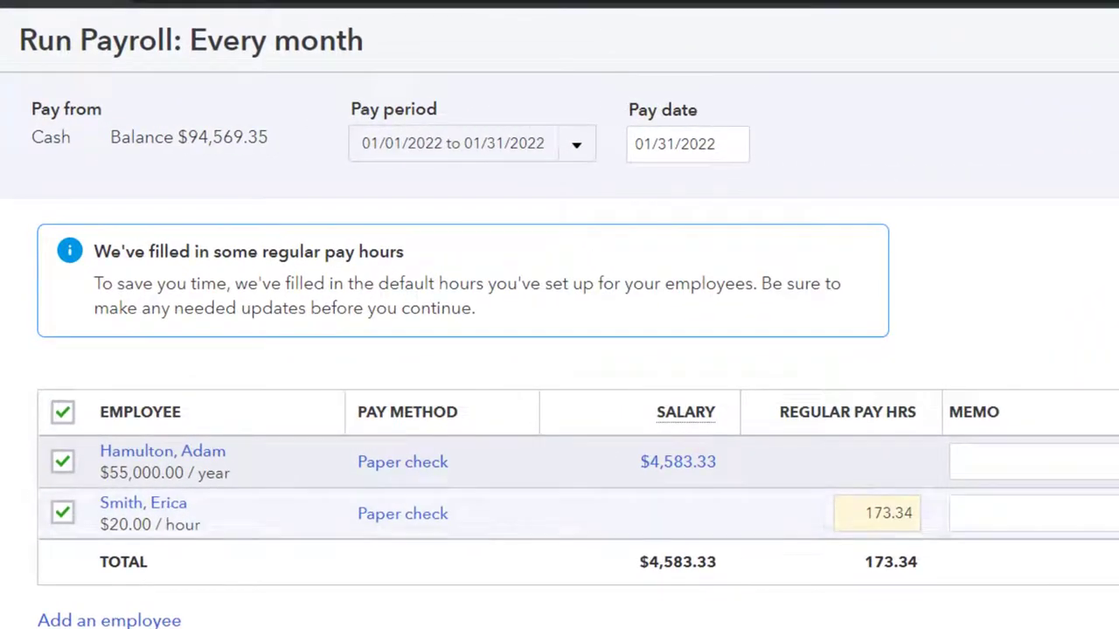
Open the hourly employee's paycheck for editing and set the regular pay hours to 160.
left_click(1110, 514)
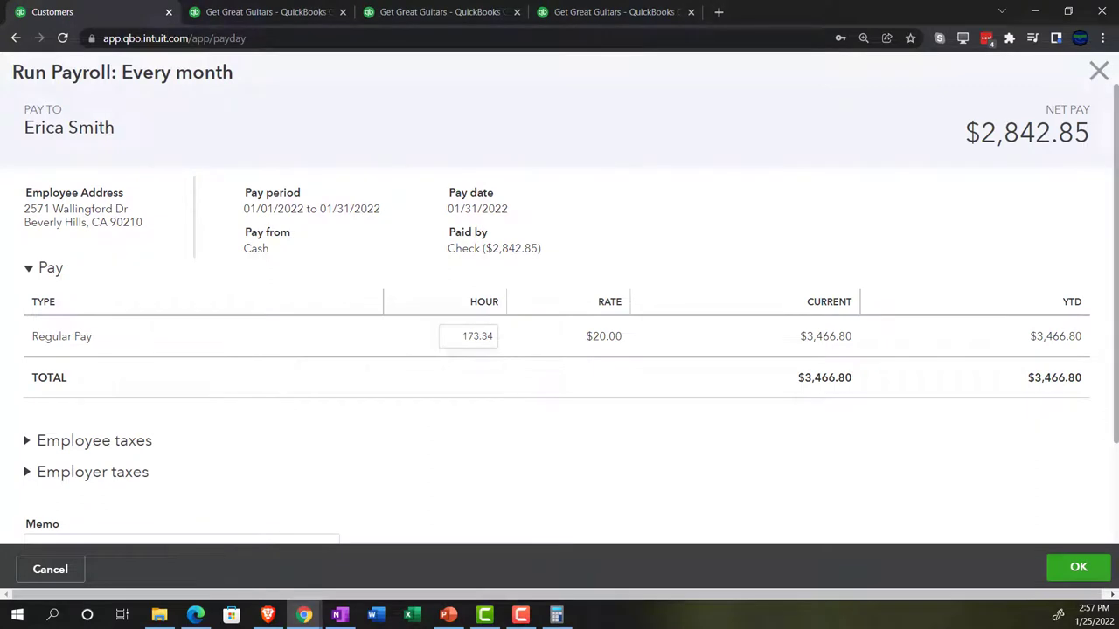
key("alt+Tab")
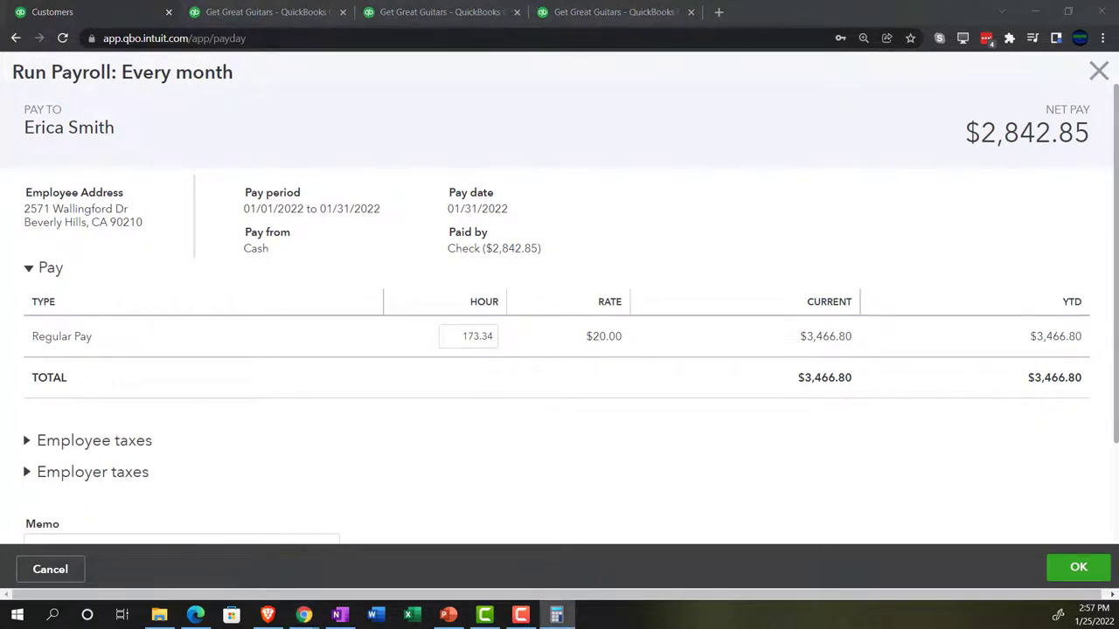
left_click(855, 257)
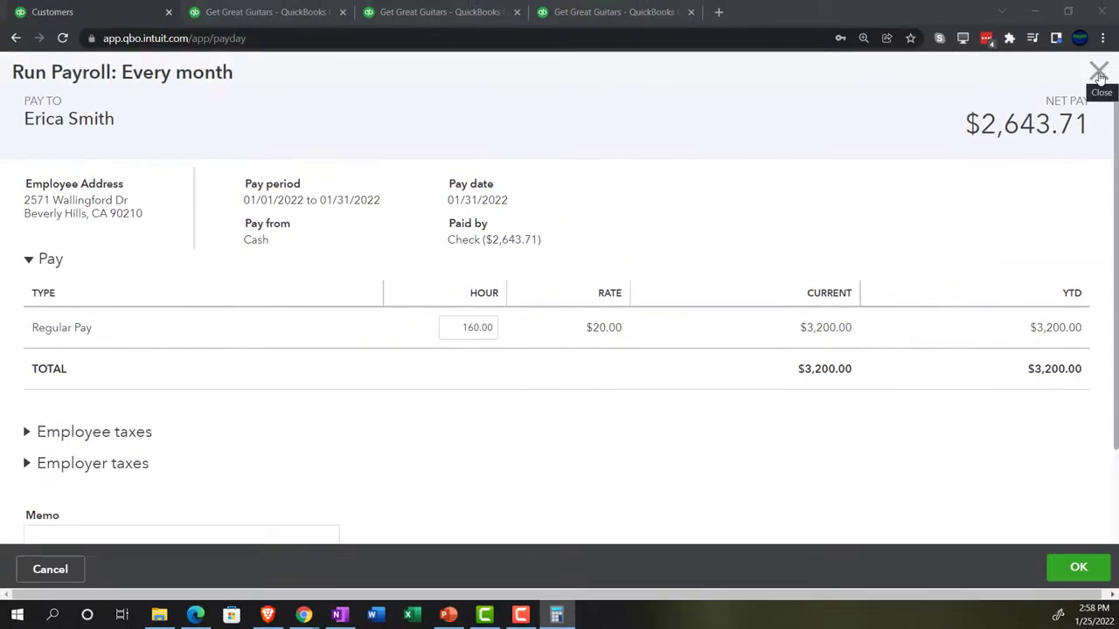
Close the hourly employee's paycheck and the payroll run without submitting, and open the list of active payroll employees.
left_click(1099, 73)
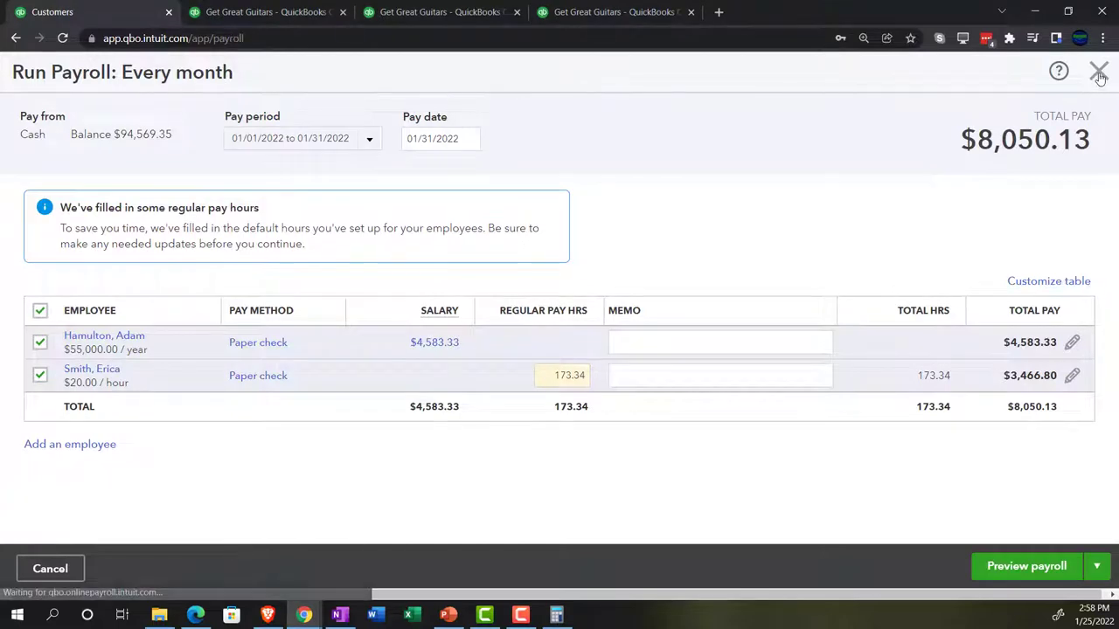
left_click(1099, 74)
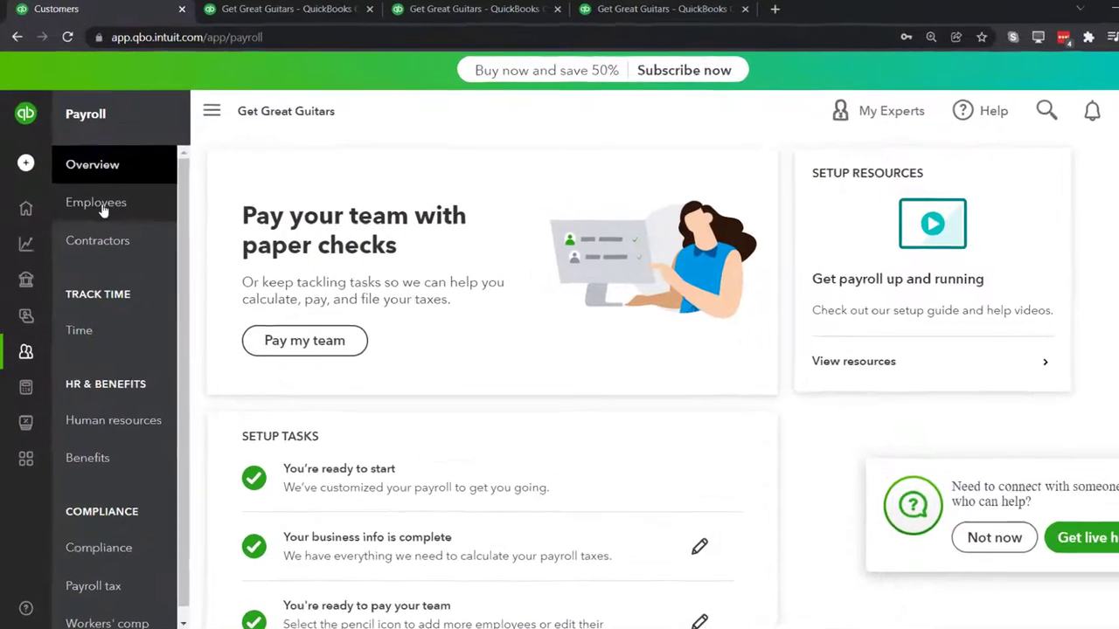
left_click(90, 192)
scroll(693, 400, "down", 5)
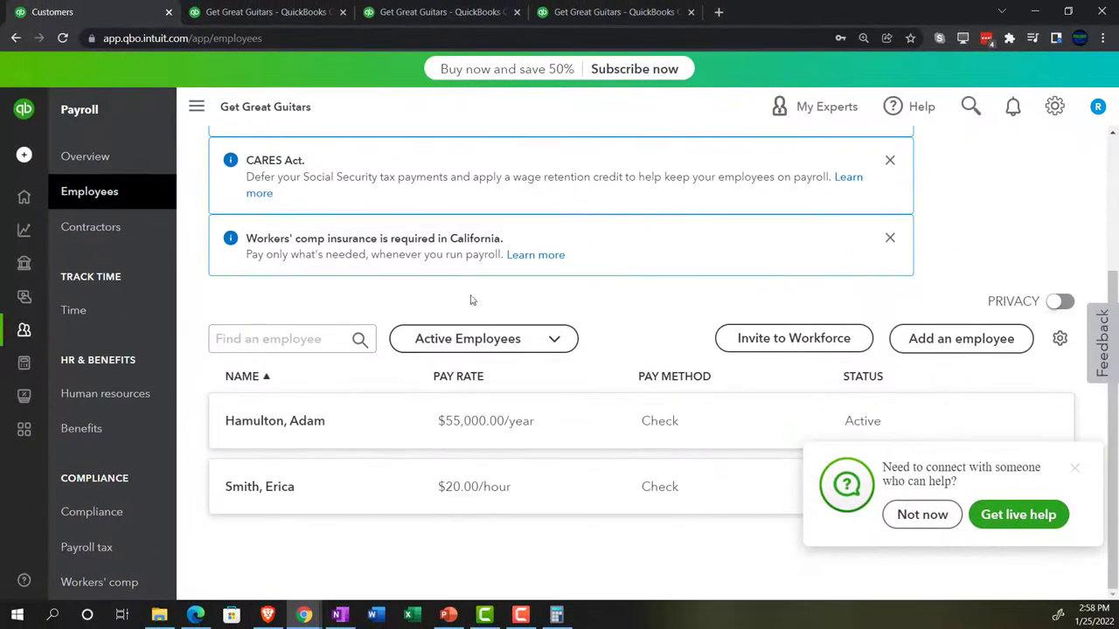
Dismiss the live help offer and open the hourly employee's profile at the pay types section.
left_click(1074, 467)
left_click(770, 504)
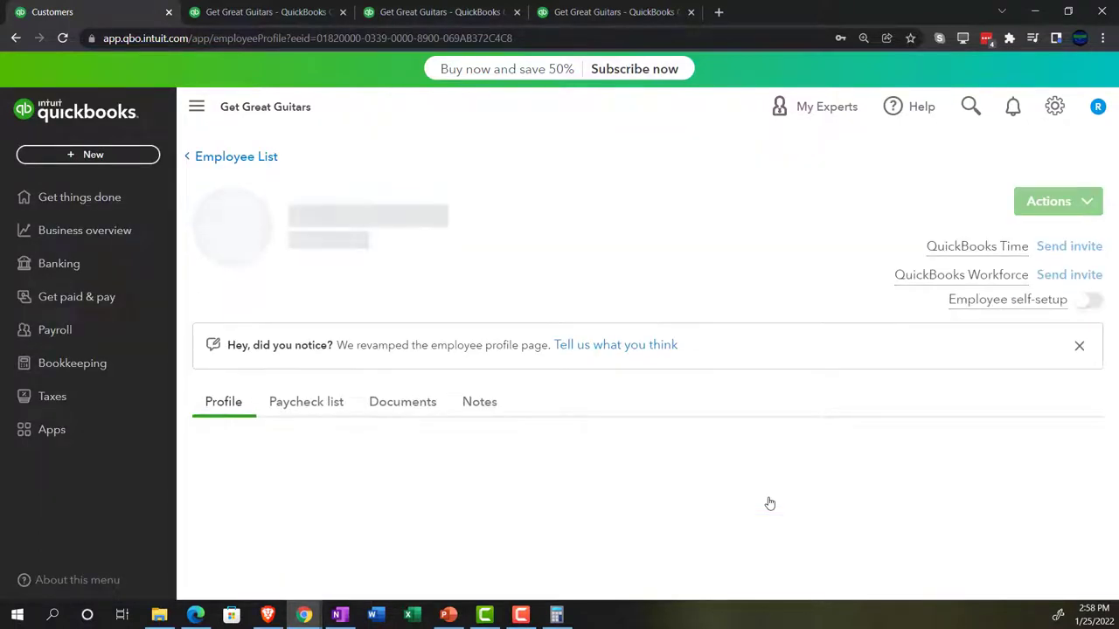
scroll(607, 484, "down", 1)
scroll(607, 484, "down", 3)
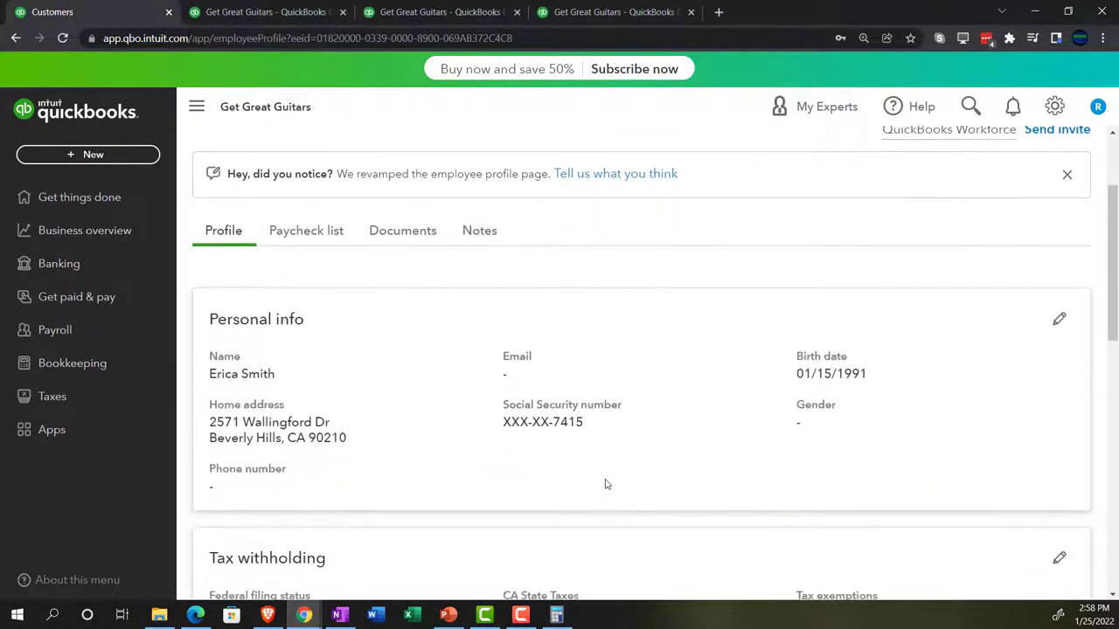
left_click(196, 108)
scroll(333, 409, "down", 4)
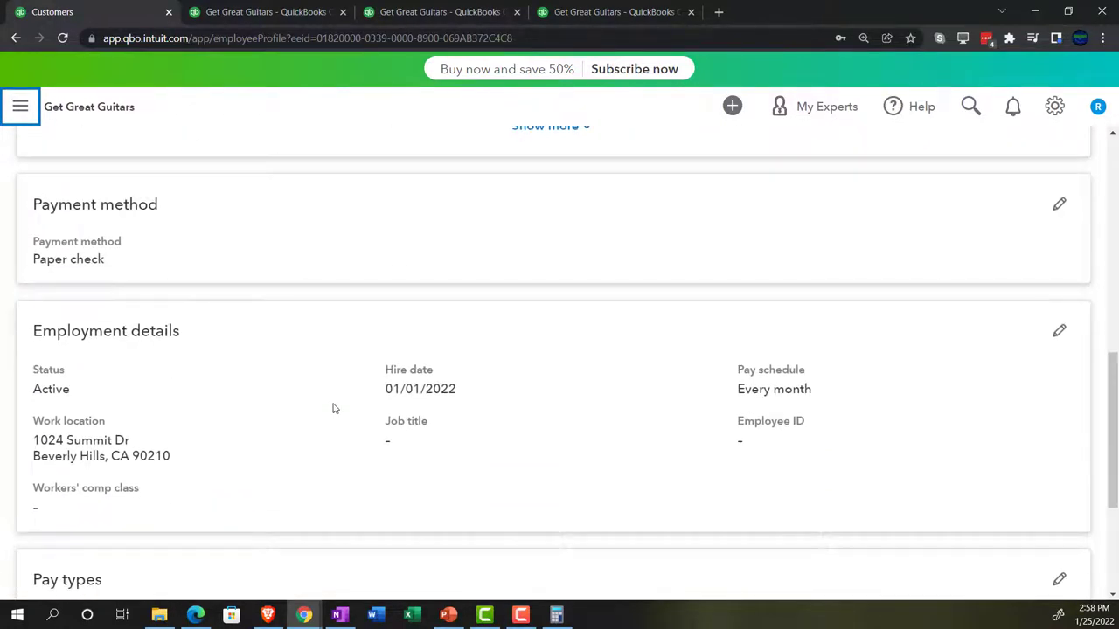
scroll(333, 408, "down", 3)
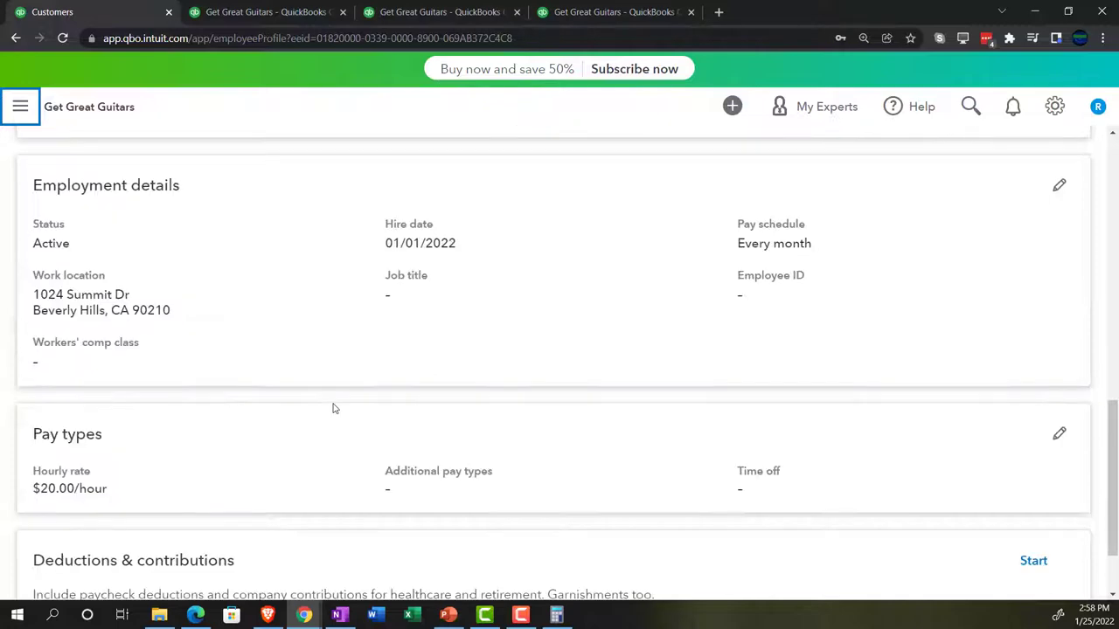
Edit the hourly employee's pay types, set the rate per hour to $15, and save the change.
left_click(1059, 361)
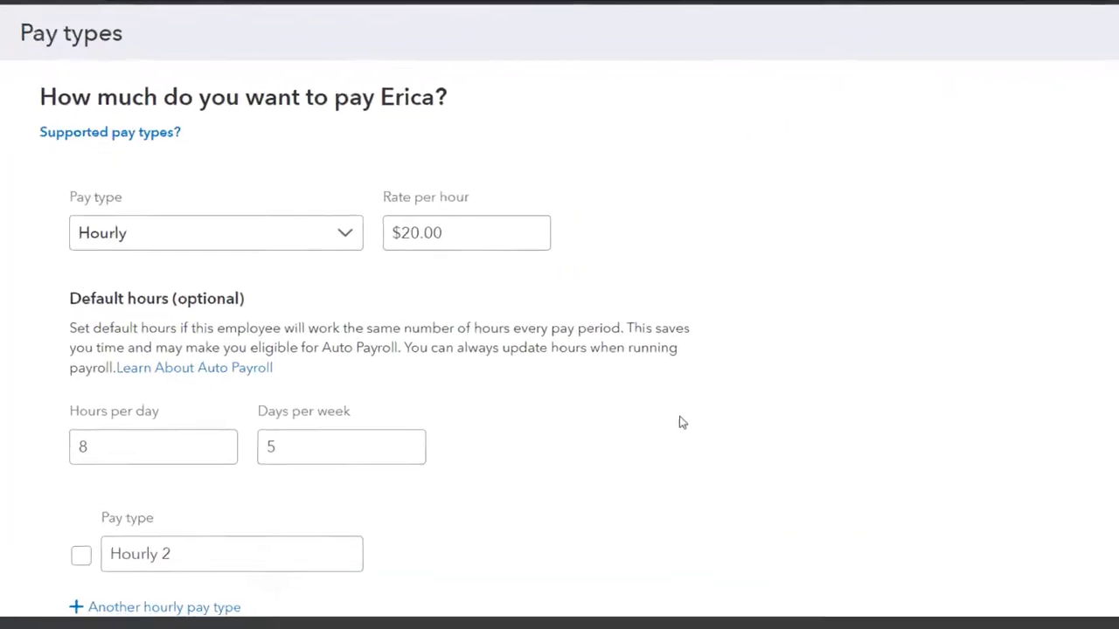
left_click_drag(528, 232, 420, 232)
type("15")
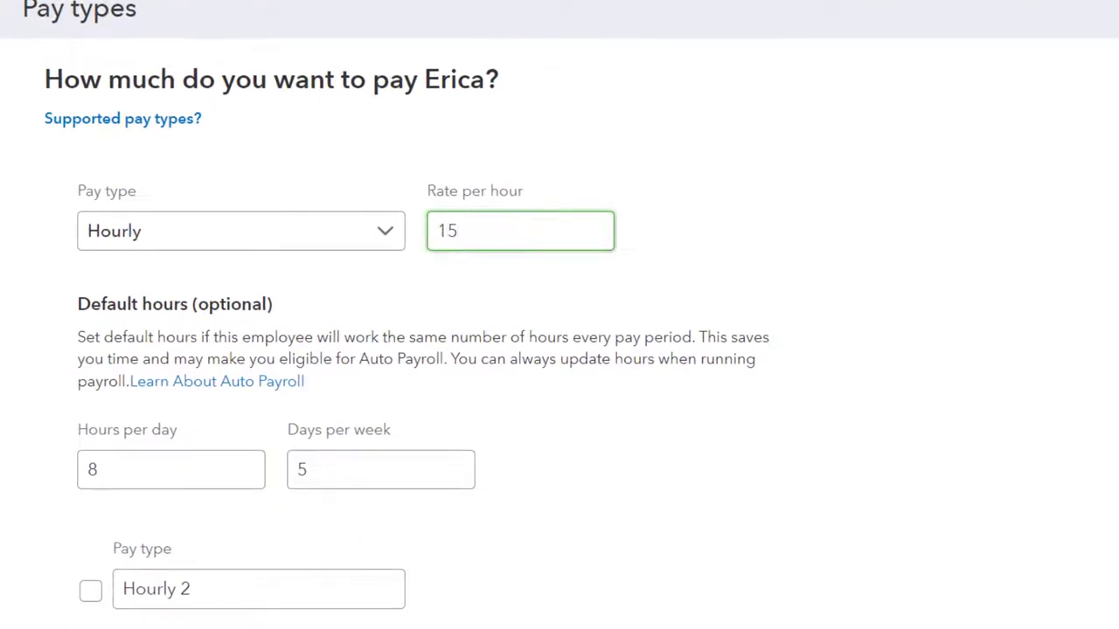
left_click(1063, 574)
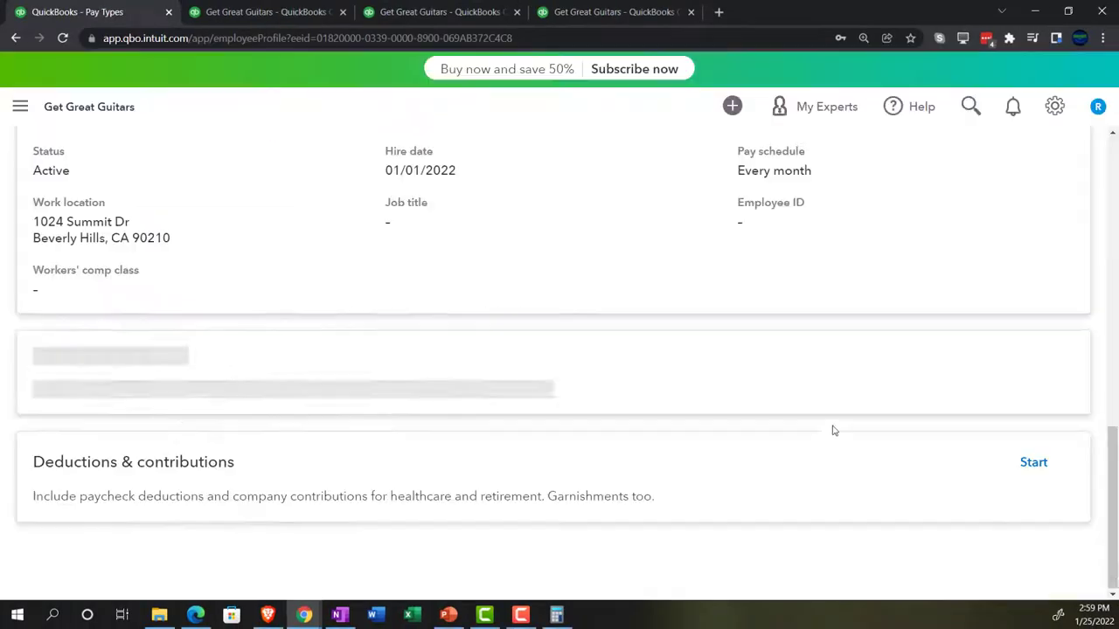
Return to the employee list and check the hourly employee's pay rate there.
scroll(299, 440, "up", 8)
scroll(243, 341, "up", 2)
left_click(21, 107)
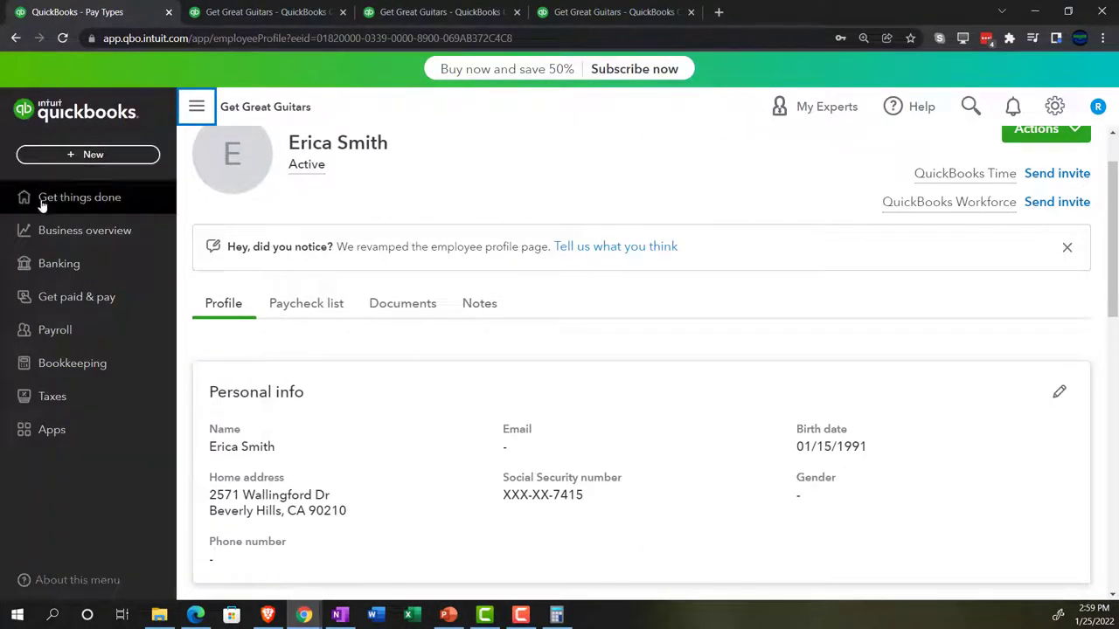
scroll(456, 362, "up", 1)
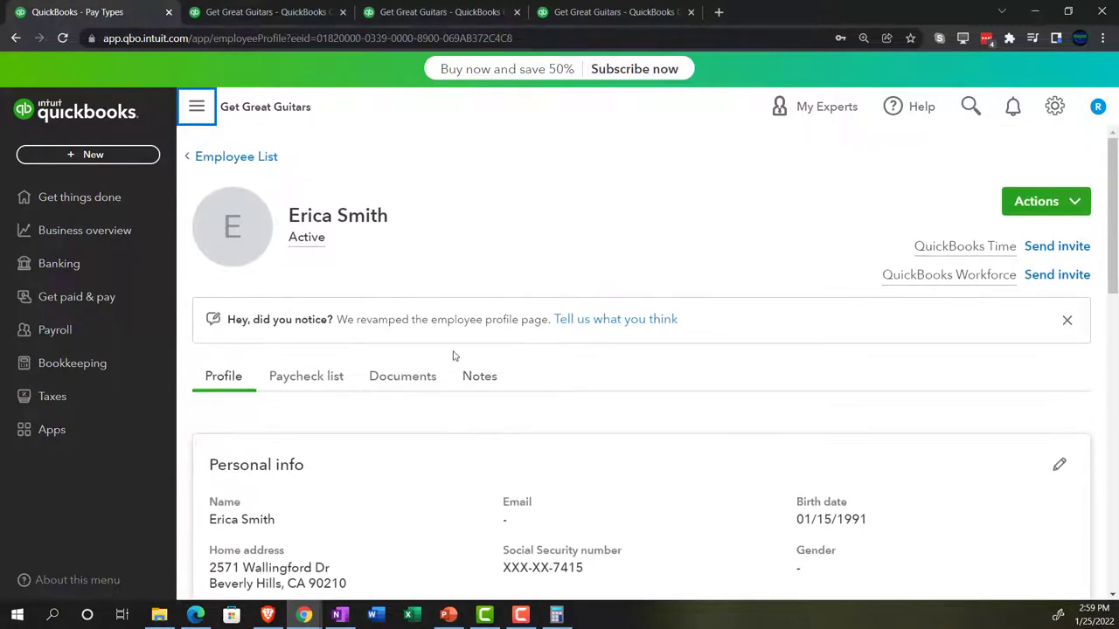
left_click(234, 158)
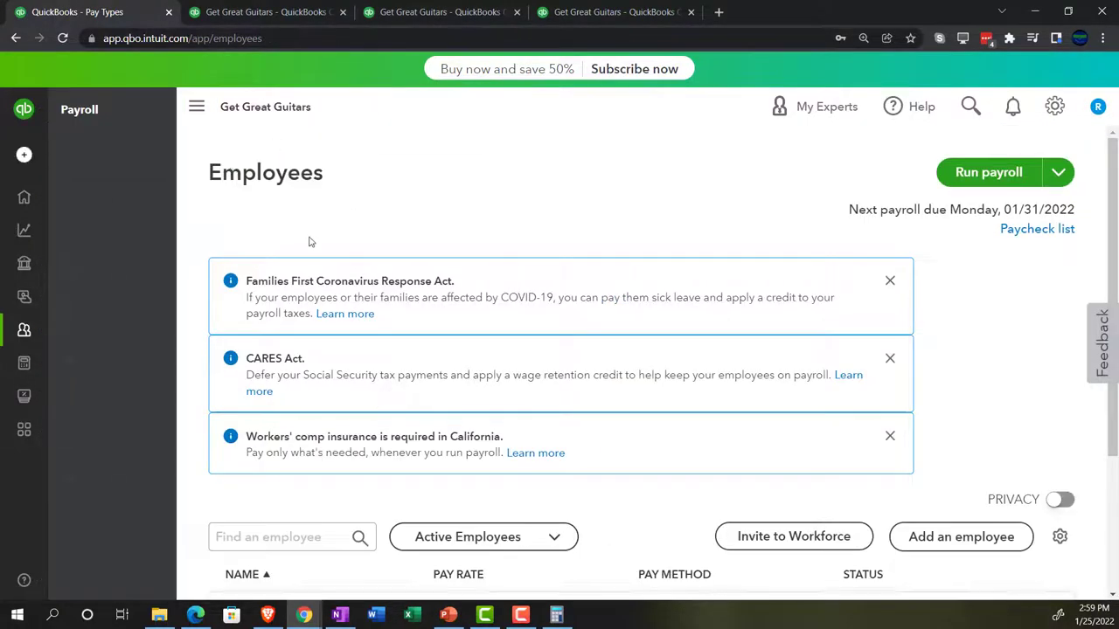
scroll(312, 242, "down", 3)
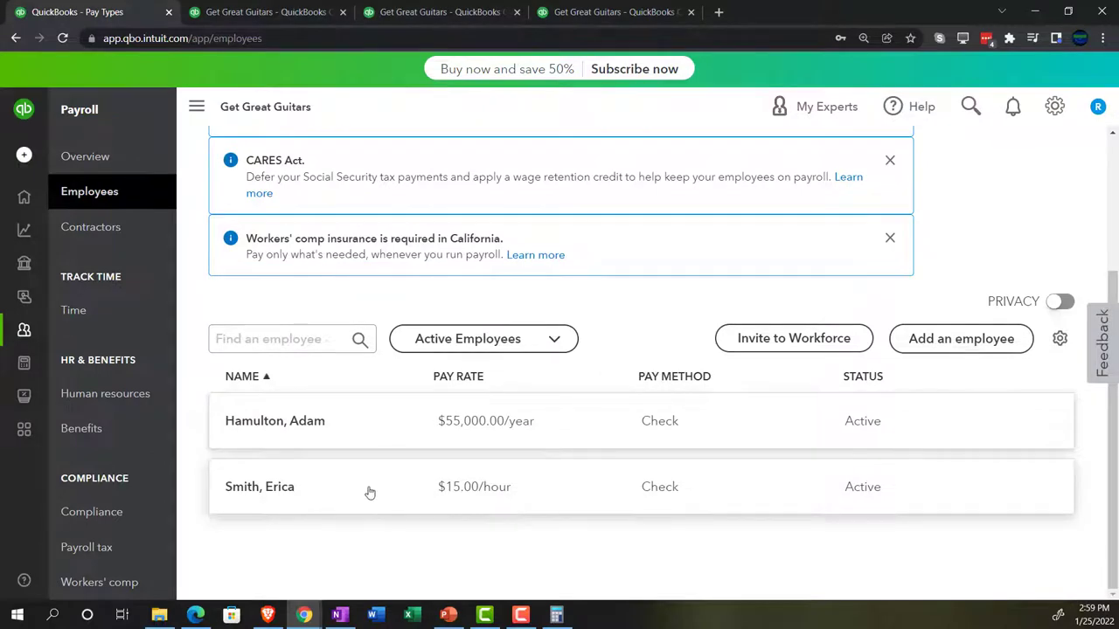
Start the monthly payroll run from the payroll overview and open the hourly employee's paycheck for editing.
scroll(369, 493, "up", 3)
left_click(104, 157)
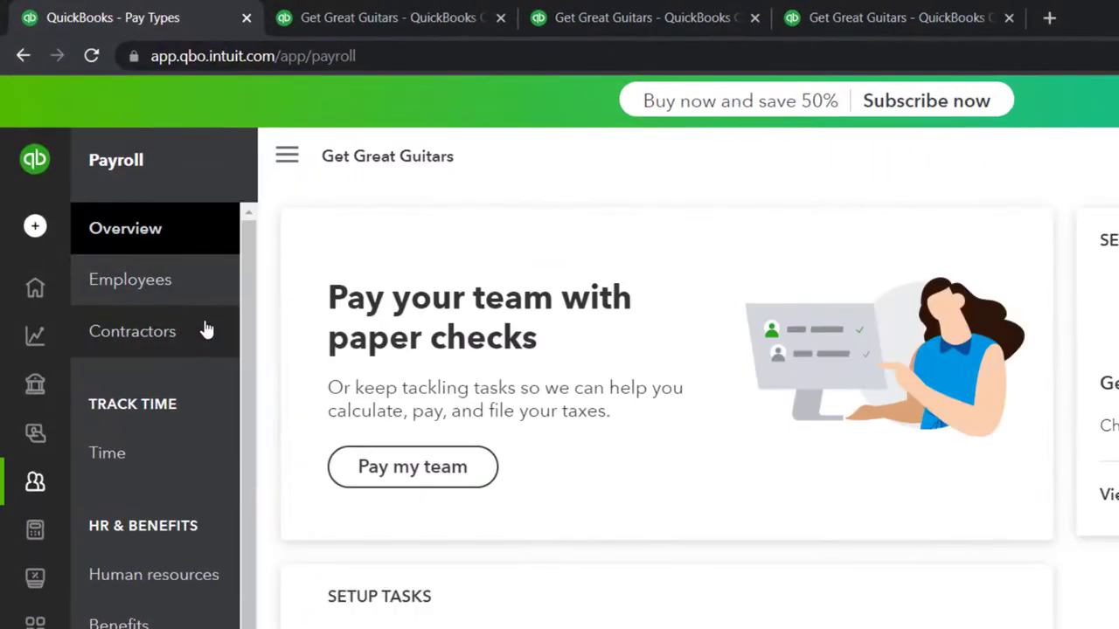
left_click(442, 472)
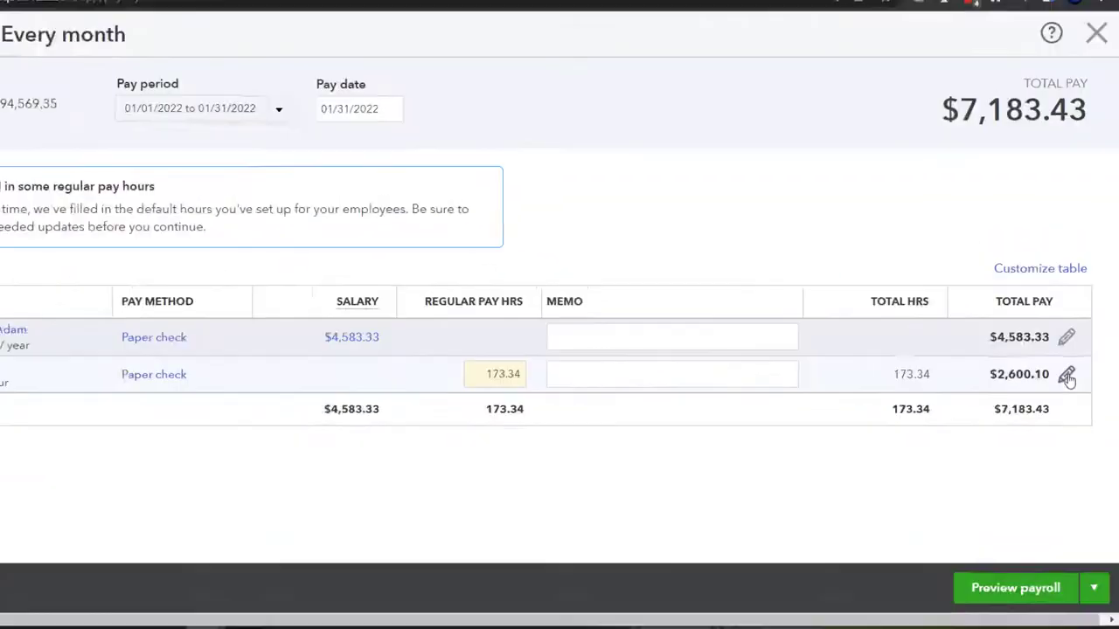
left_click(1067, 374)
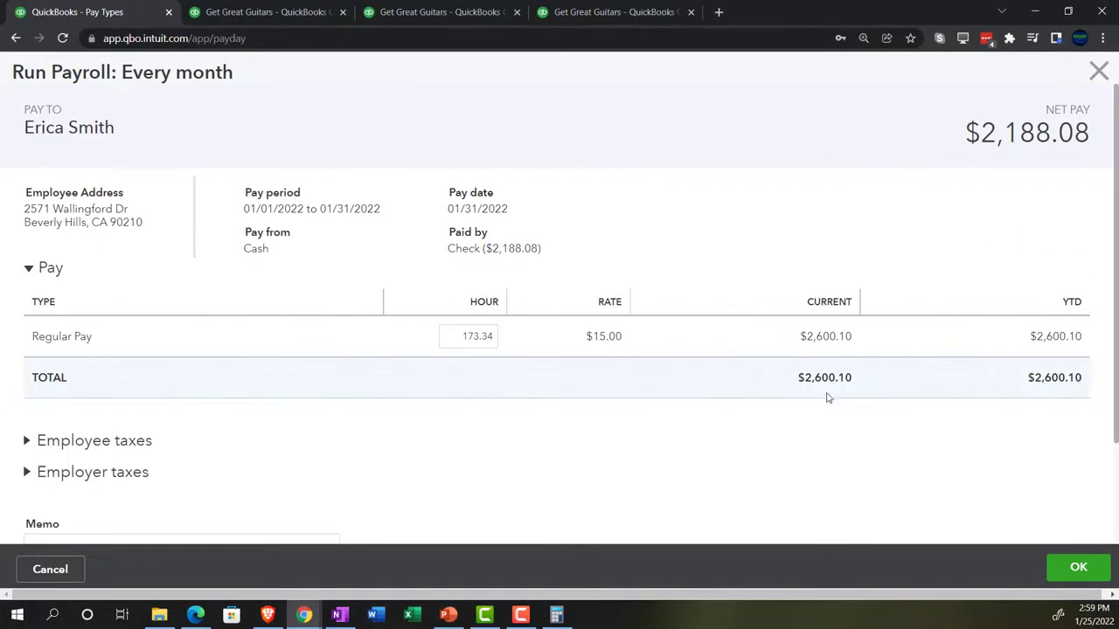
Set the regular pay hours on the hourly employee's paycheck to 160.
left_click(478, 336)
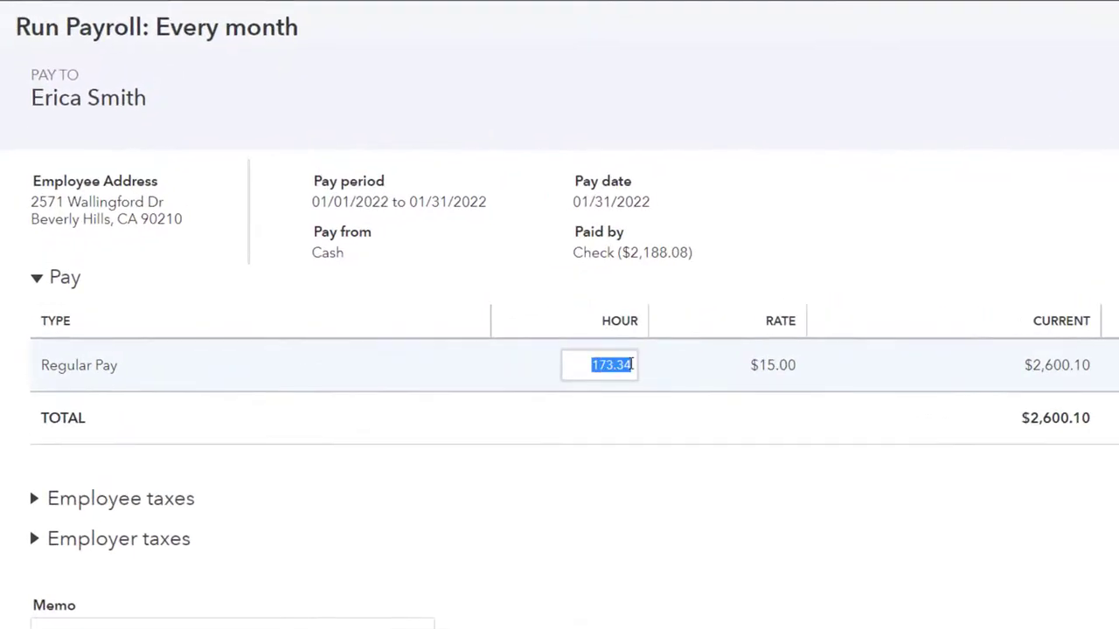
type("160")
left_click(749, 253)
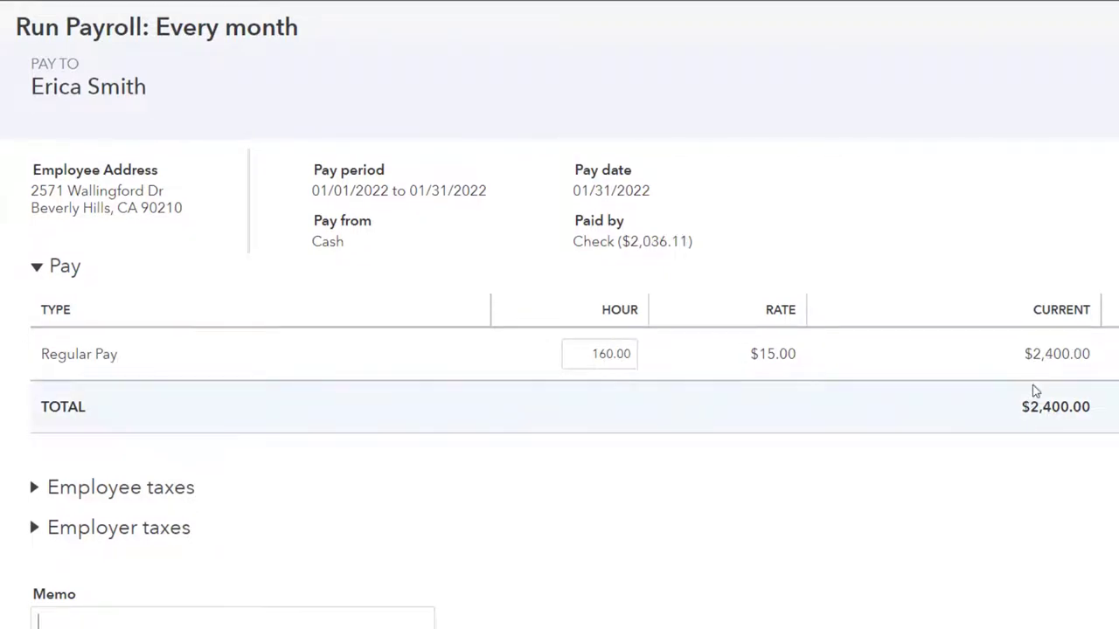
Expand the employee taxes, set the federal income tax to 360, and clear the CA income tax to 0.
scroll(1034, 391, "down", 2)
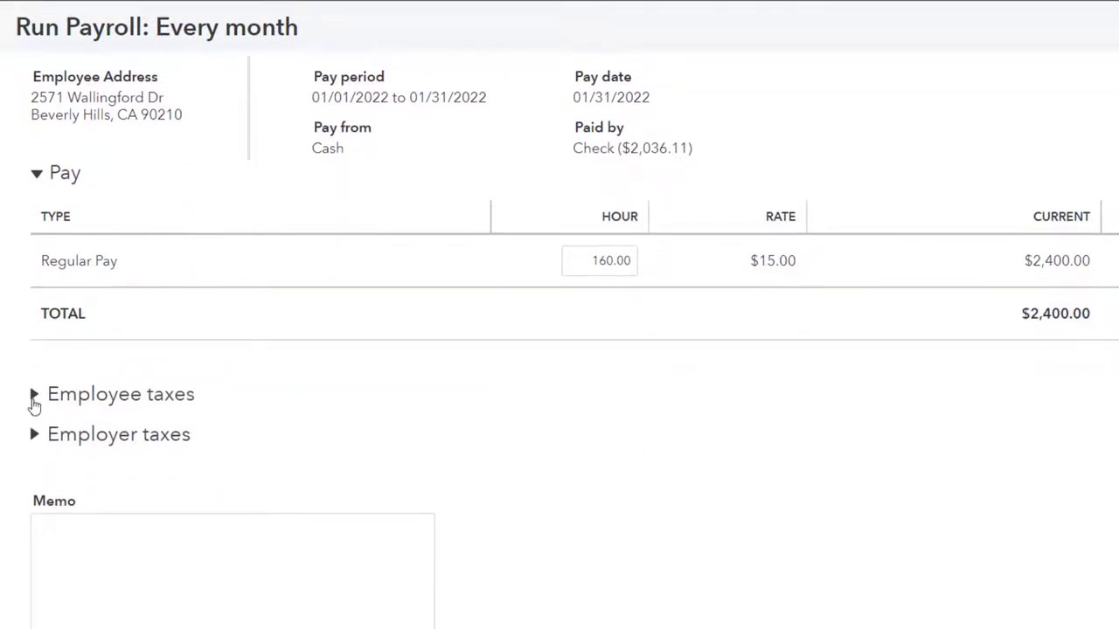
left_click(34, 397)
scroll(78, 426, "down", 2)
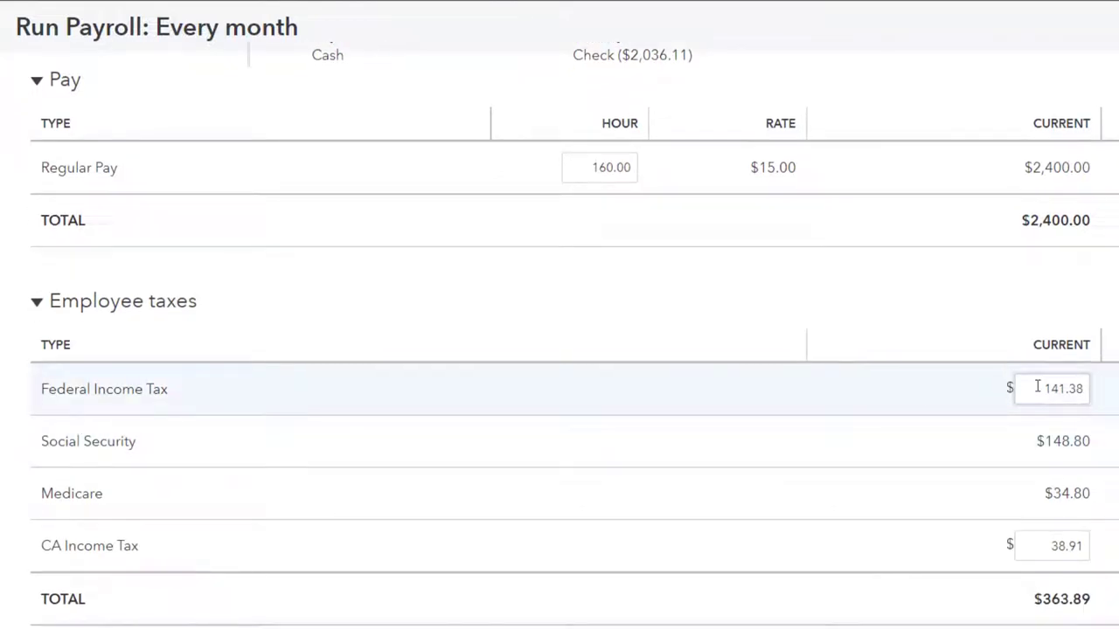
left_click_drag(1038, 388, 1102, 382)
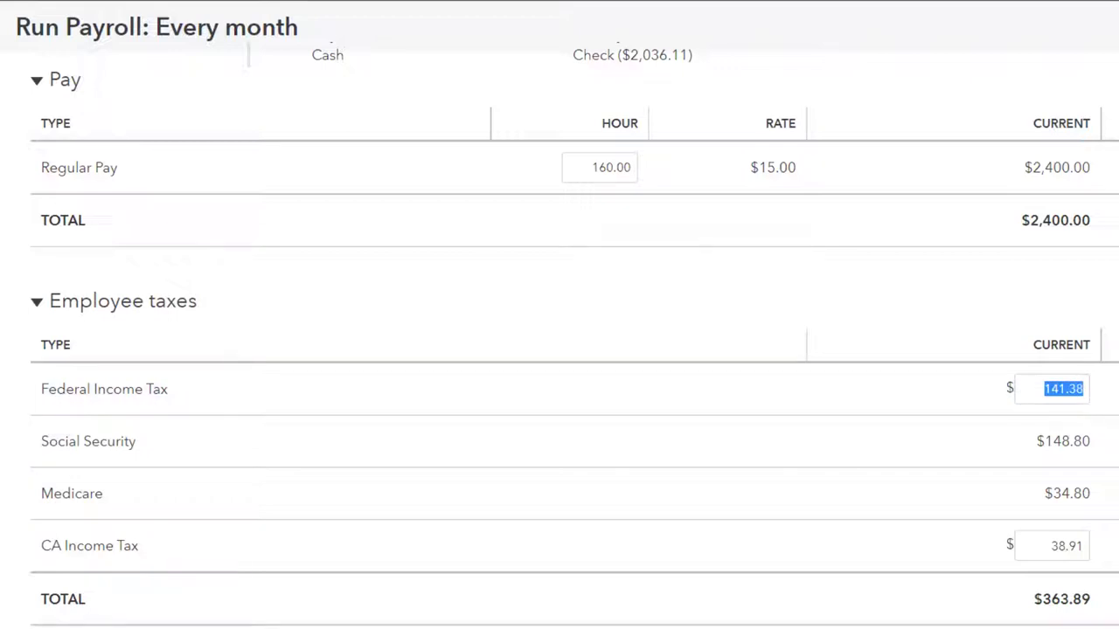
type("360")
key("Tab")
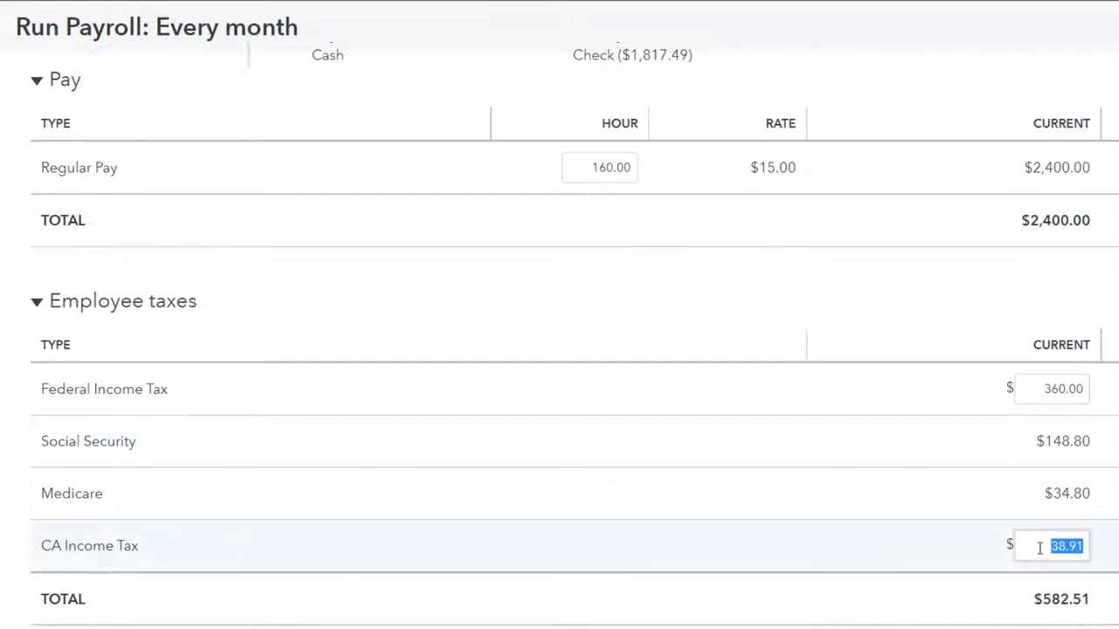
left_click_drag(1040, 548, 1104, 545)
key("BackSpace")
Bring up the calculator and check the employee's Social Security by multiplying 2,400 by 0.062, running the calculation twice.
left_click_drag(1118, 293, 551, 235)
left_click(557, 328)
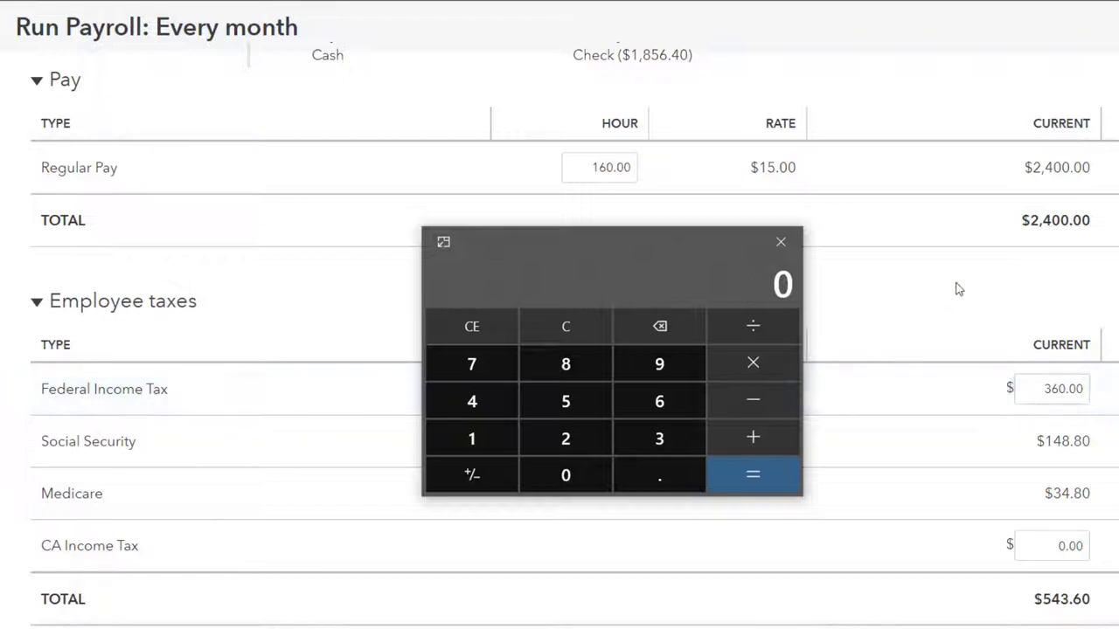
type("24")
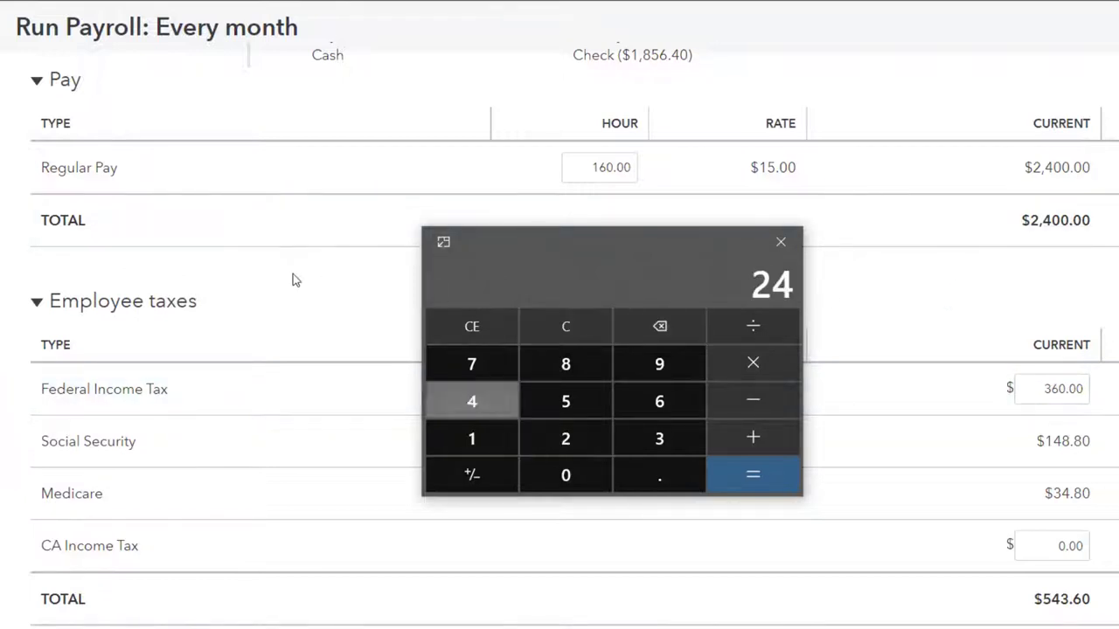
type("00*0.0")
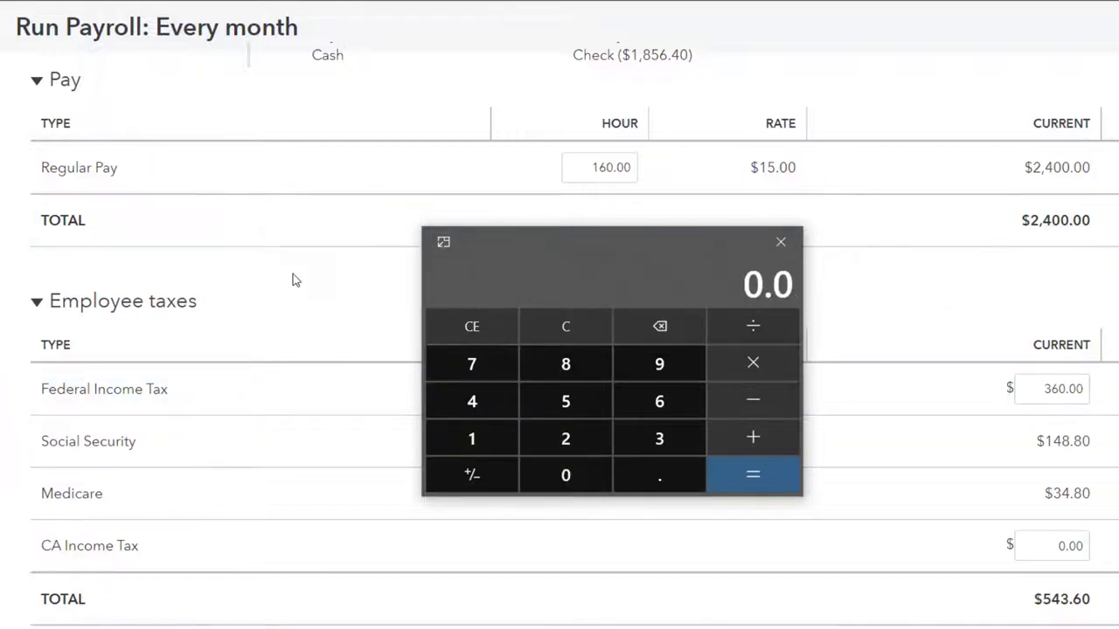
type("62")
key("Return")
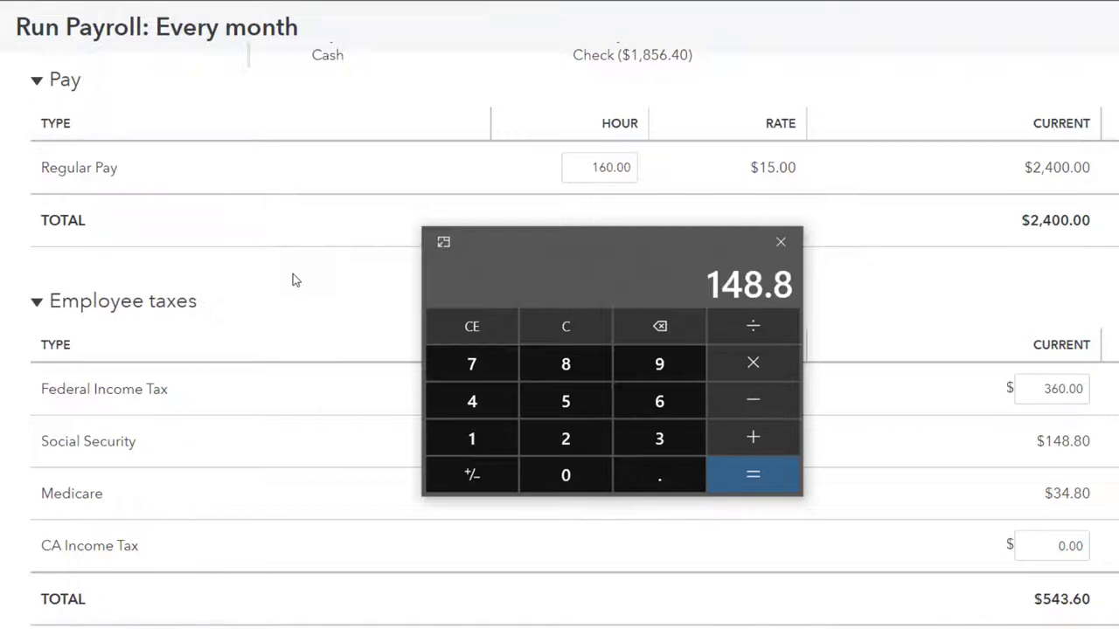
left_click(572, 326)
type("2")
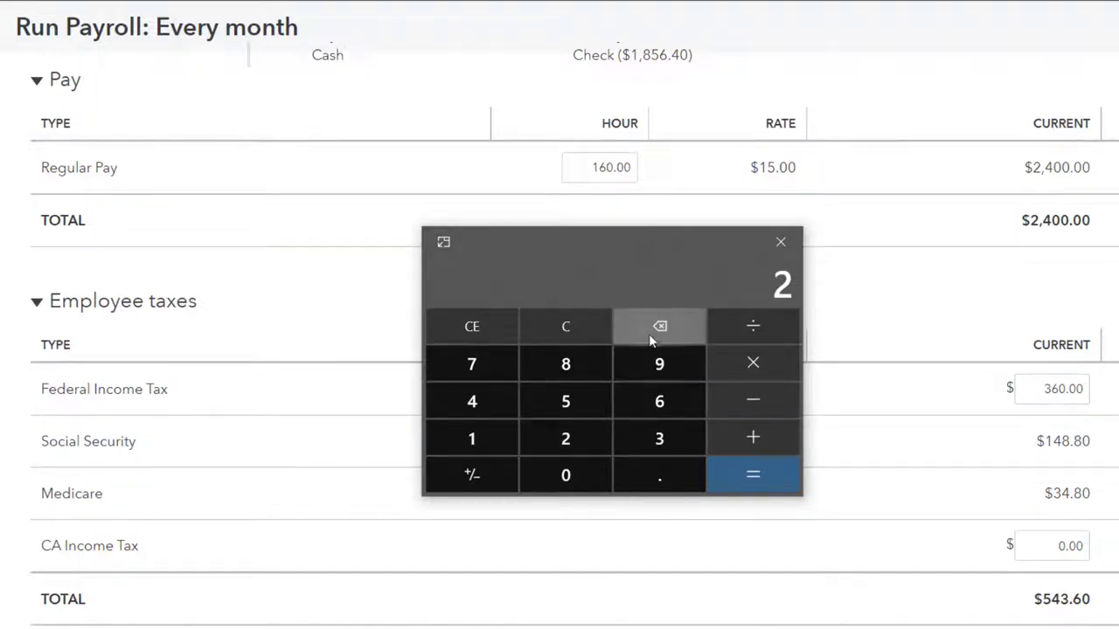
type("400*.062")
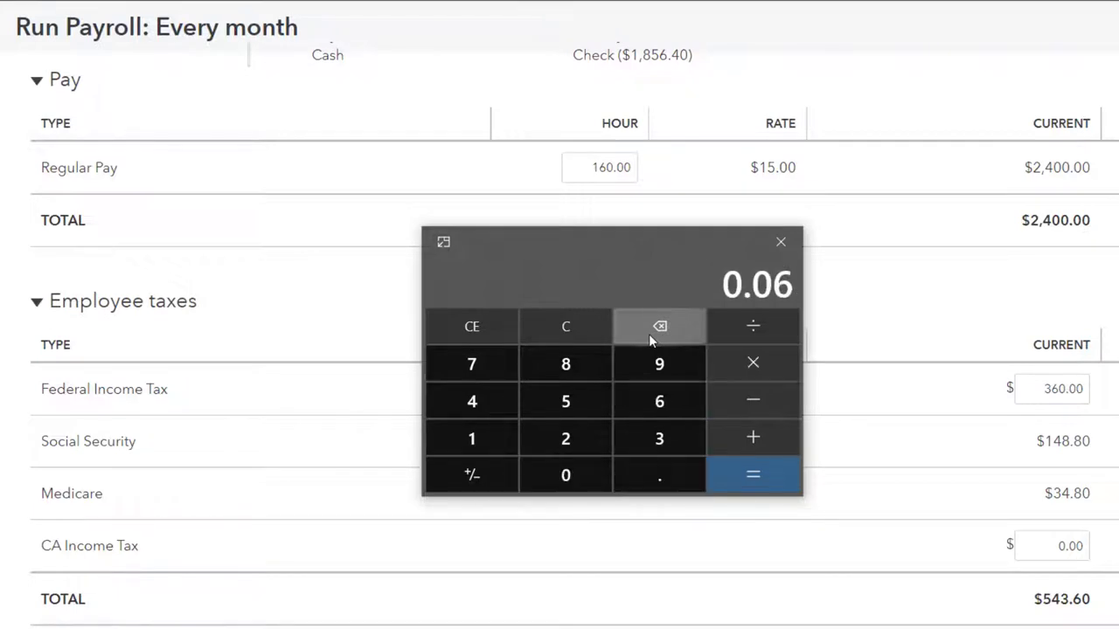
key("Return")
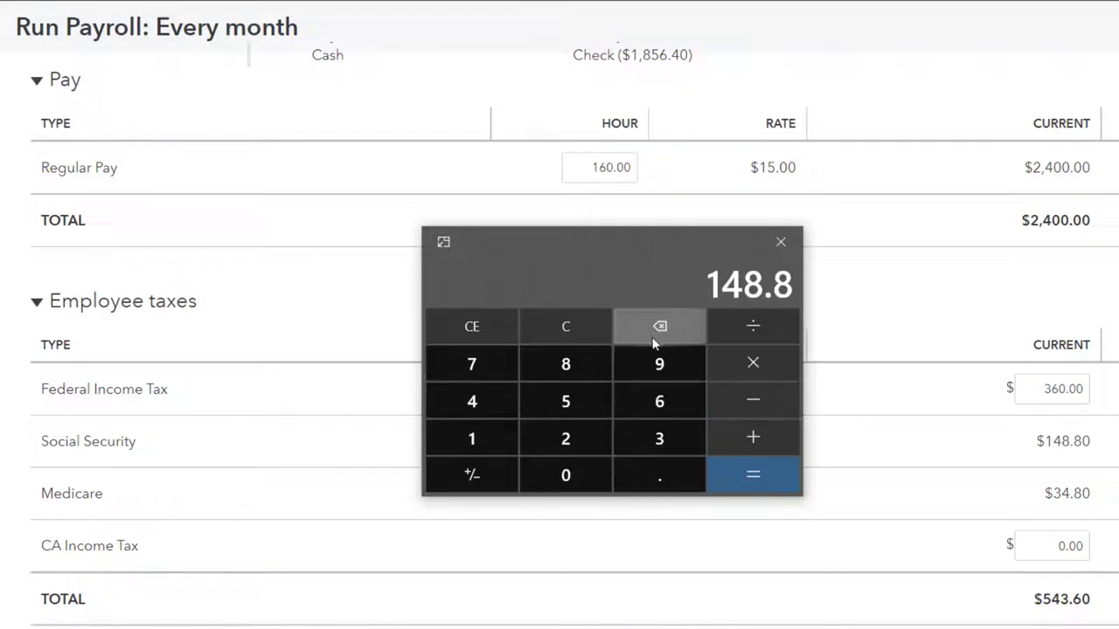
Check the employee's Medicare by multiplying 2,400 by 0.0145 in the calculator, and close the calculator.
left_click(561, 320)
type("2")
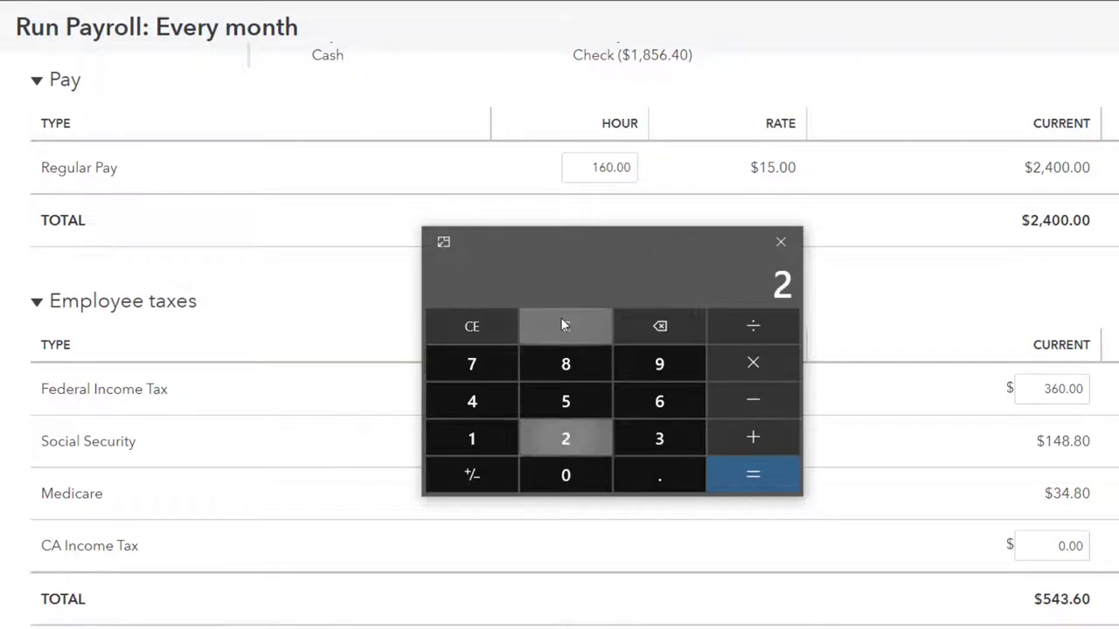
type("400*.0145")
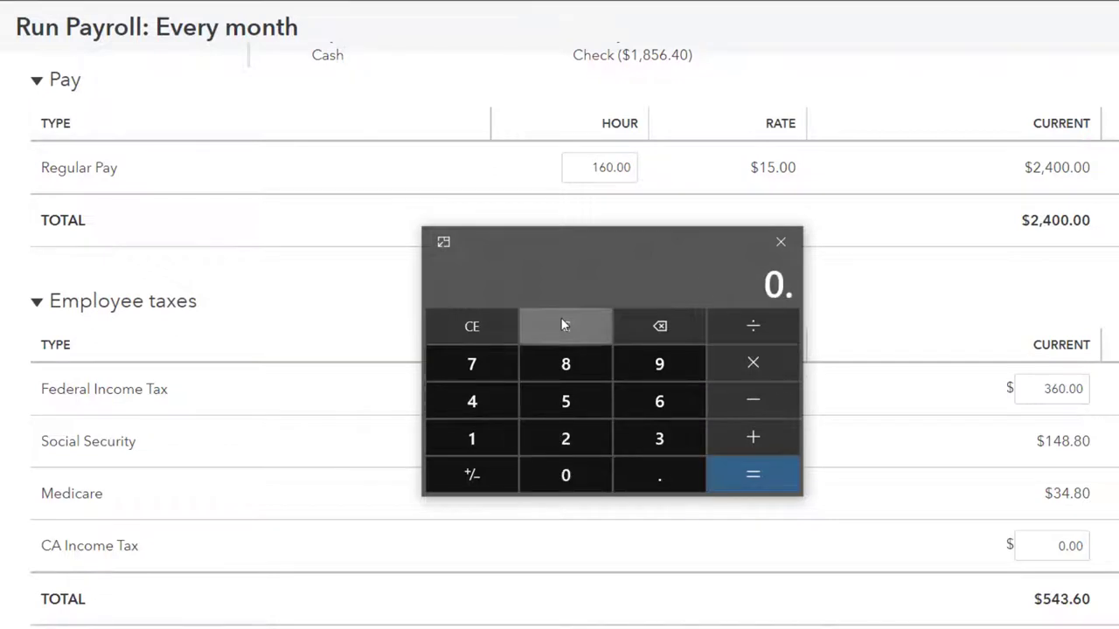
key("Return")
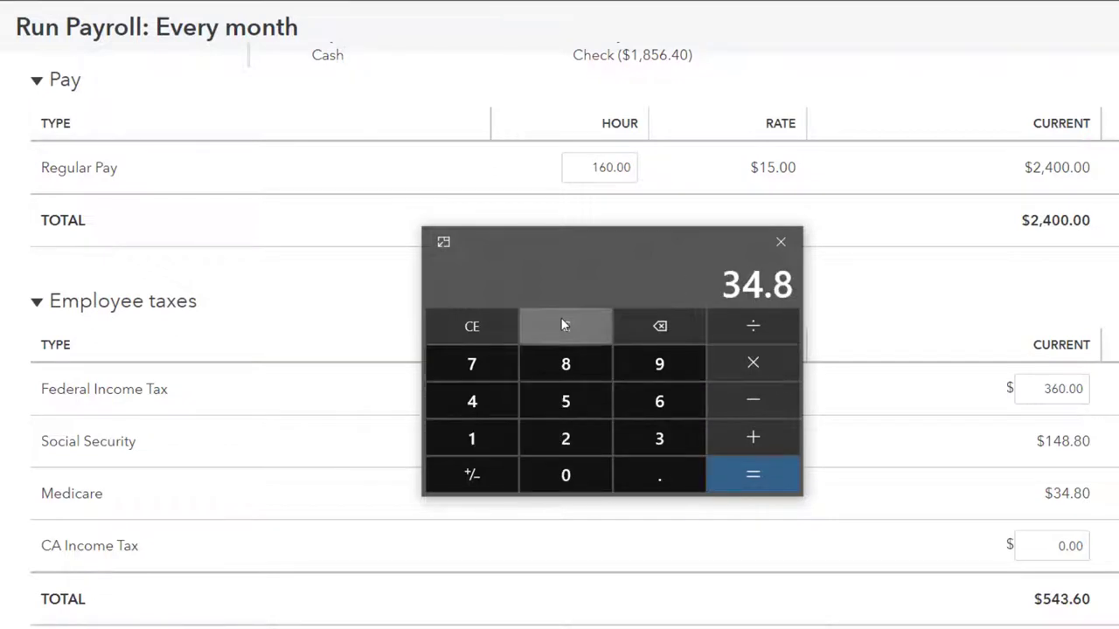
left_click(780, 241)
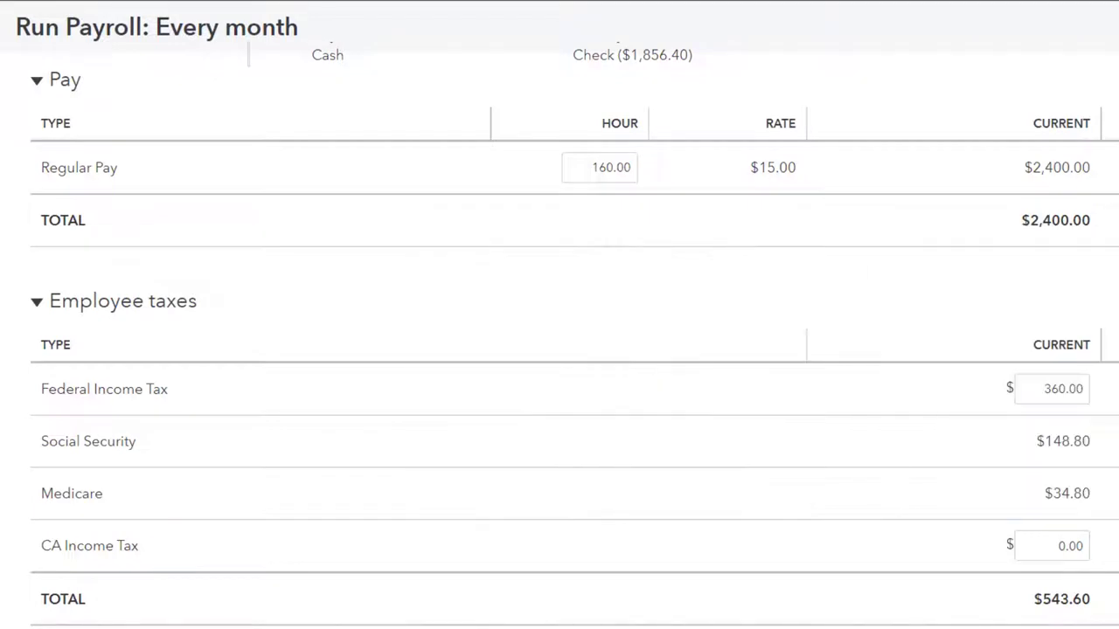
Expand the employer taxes and review them against the hourly employee's gross pay and employee taxes.
scroll(778, 439, "down", 2)
left_click(37, 496)
scroll(70, 482, "down", 2)
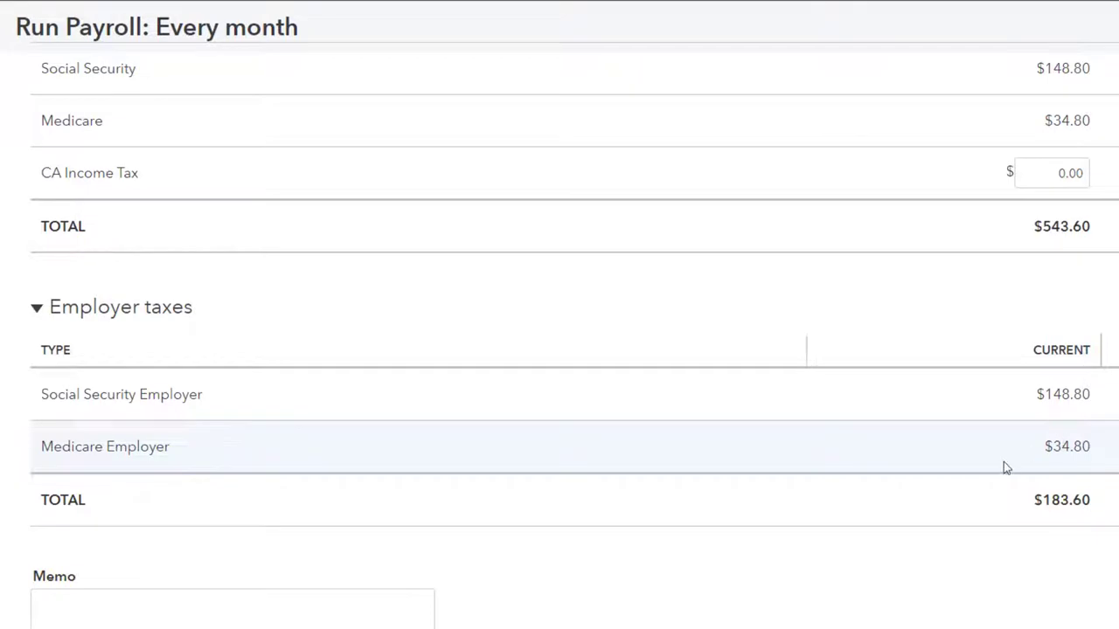
scroll(934, 487, "up", 4)
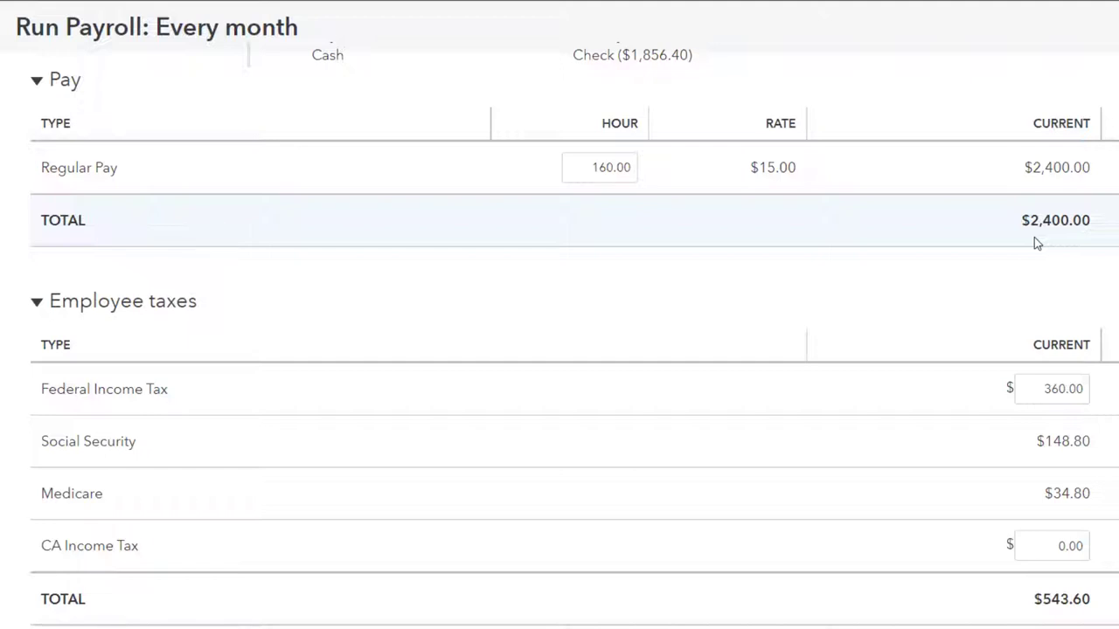
scroll(1035, 237, "down", 1)
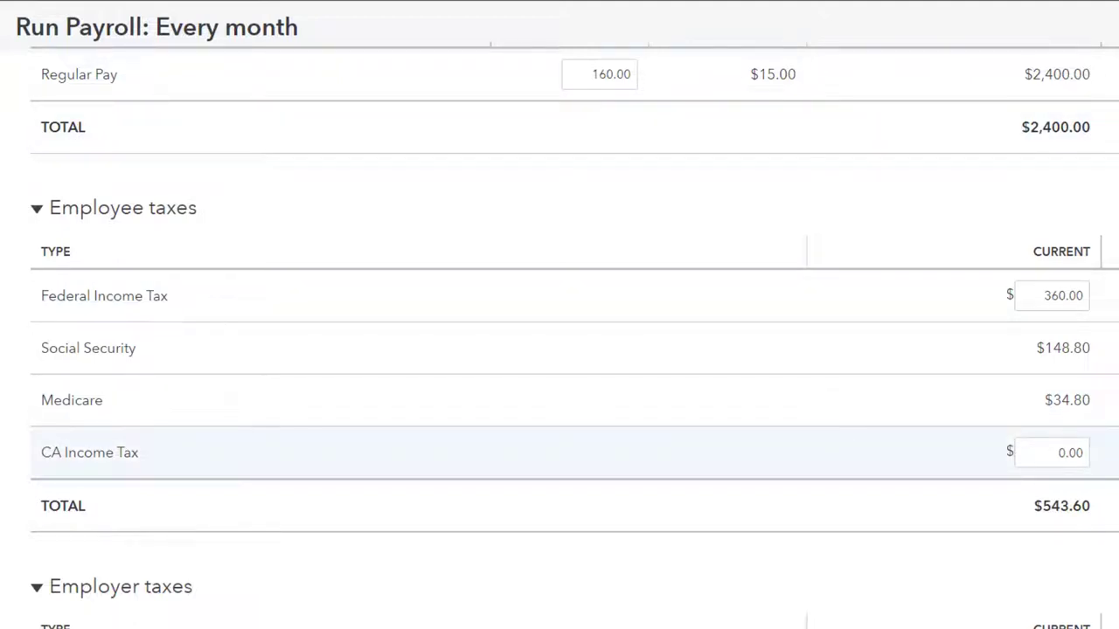
scroll(560, 450, "down", 3)
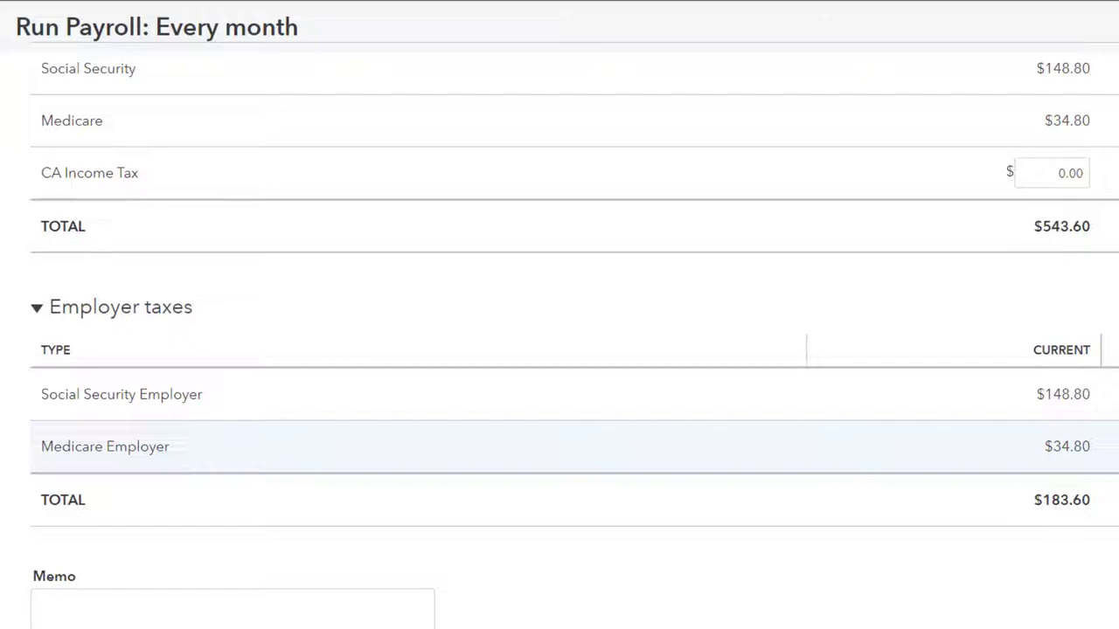
Accept the hourly employee's adjusted paycheck, and open the salaried employee's paycheck with its employee taxes expanded.
scroll(1102, 446, "down", 1)
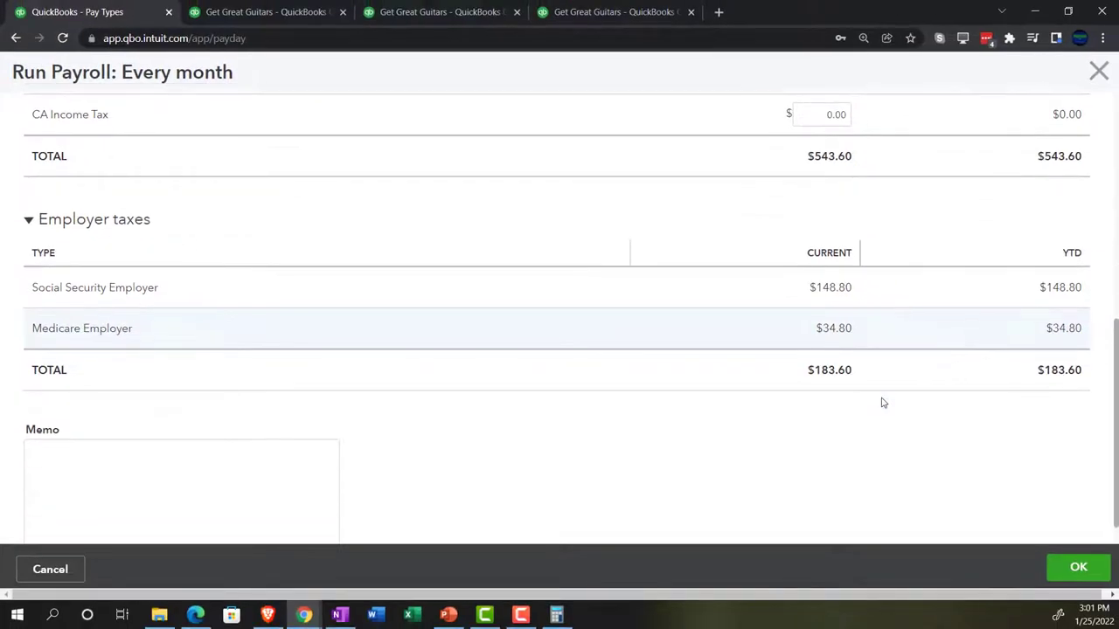
left_click(1071, 568)
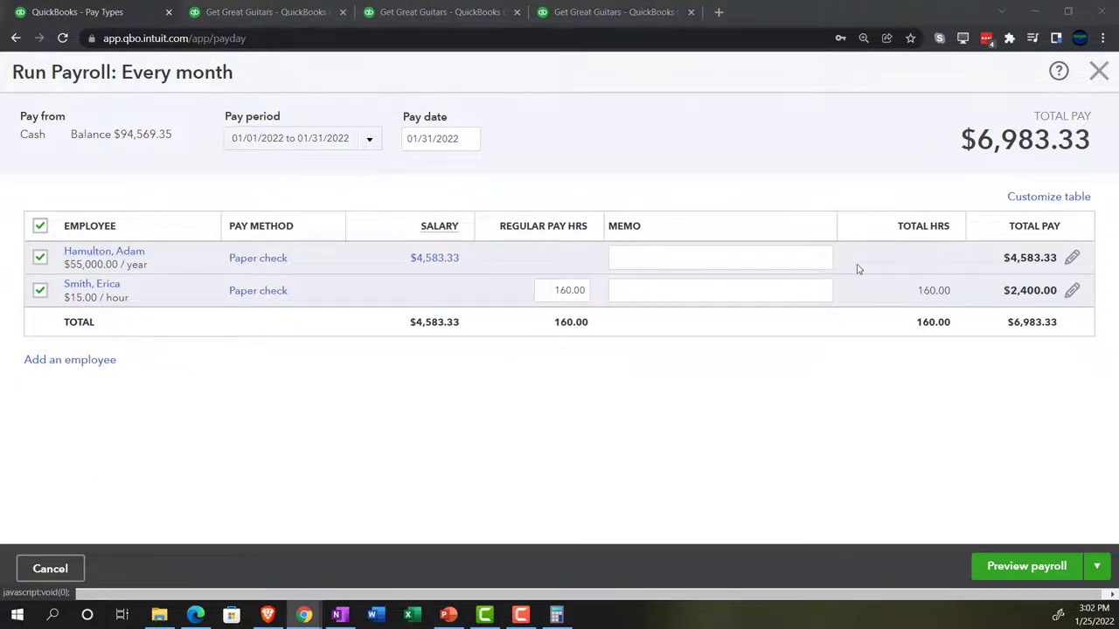
left_click(1073, 258)
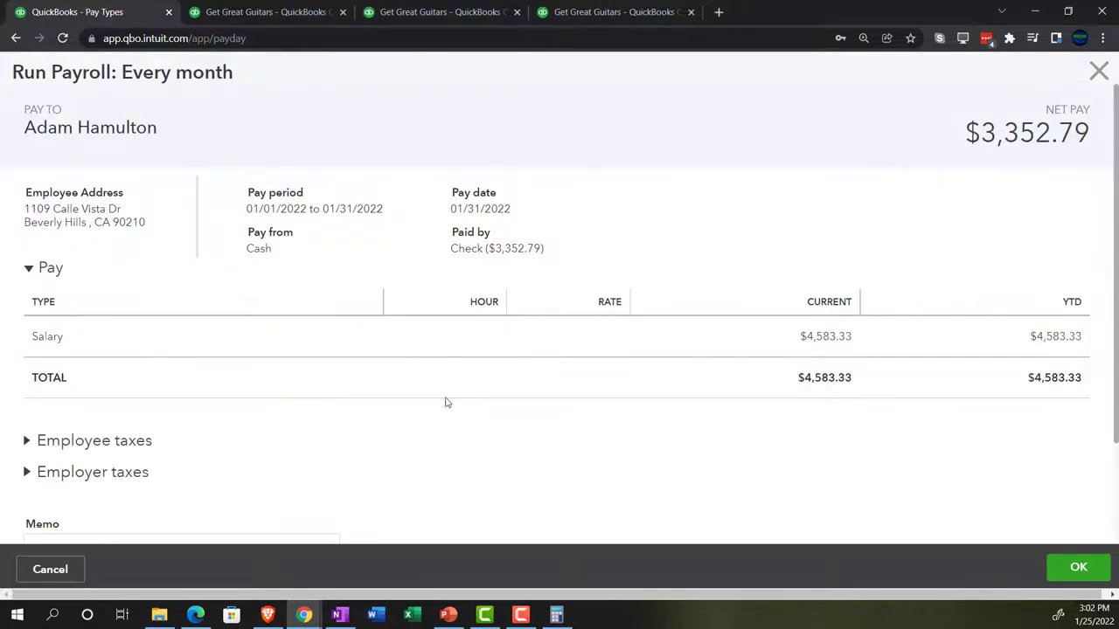
scroll(175, 407, "down", 1)
left_click(27, 368)
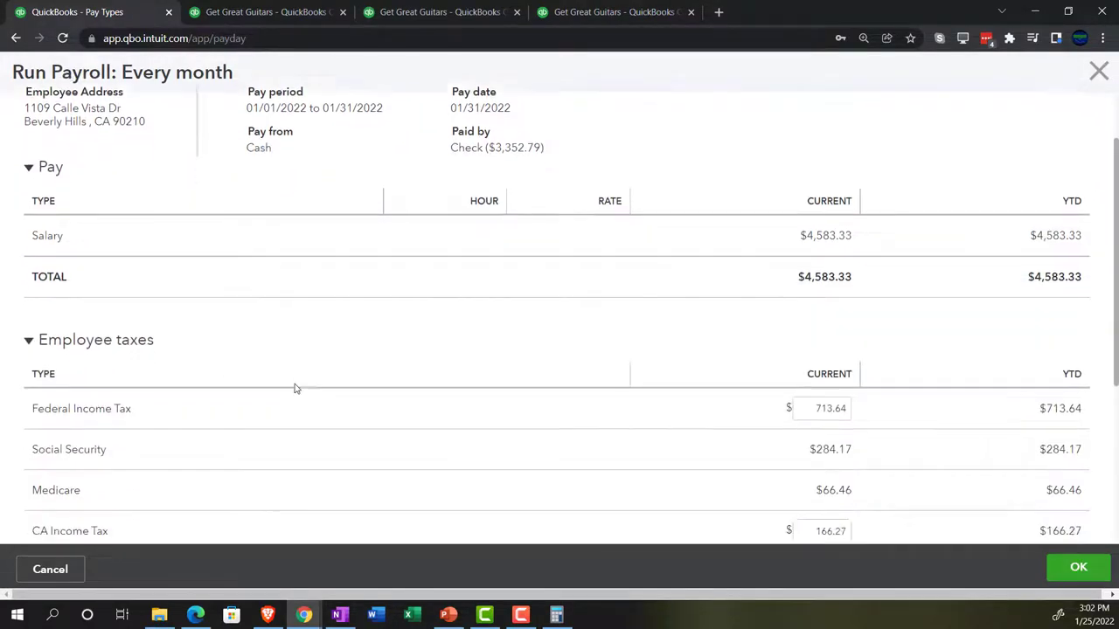
Set the salaried employee's federal income tax to 720, clear the CA income tax to 0, and accept the paycheck.
scroll(292, 387, "down", 2)
left_click(807, 288)
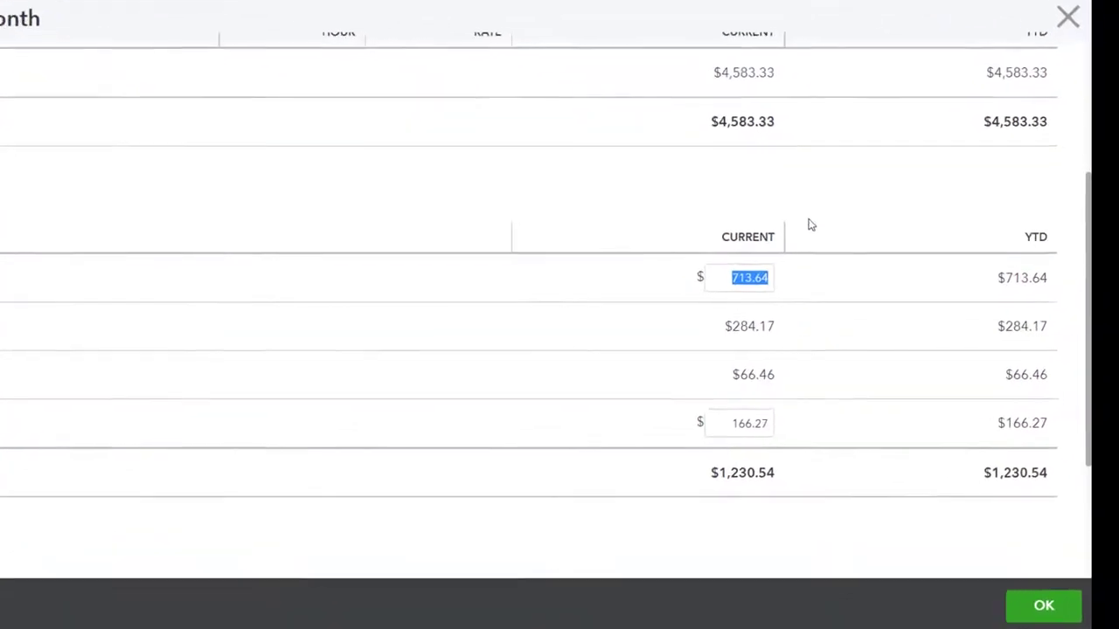
type("720")
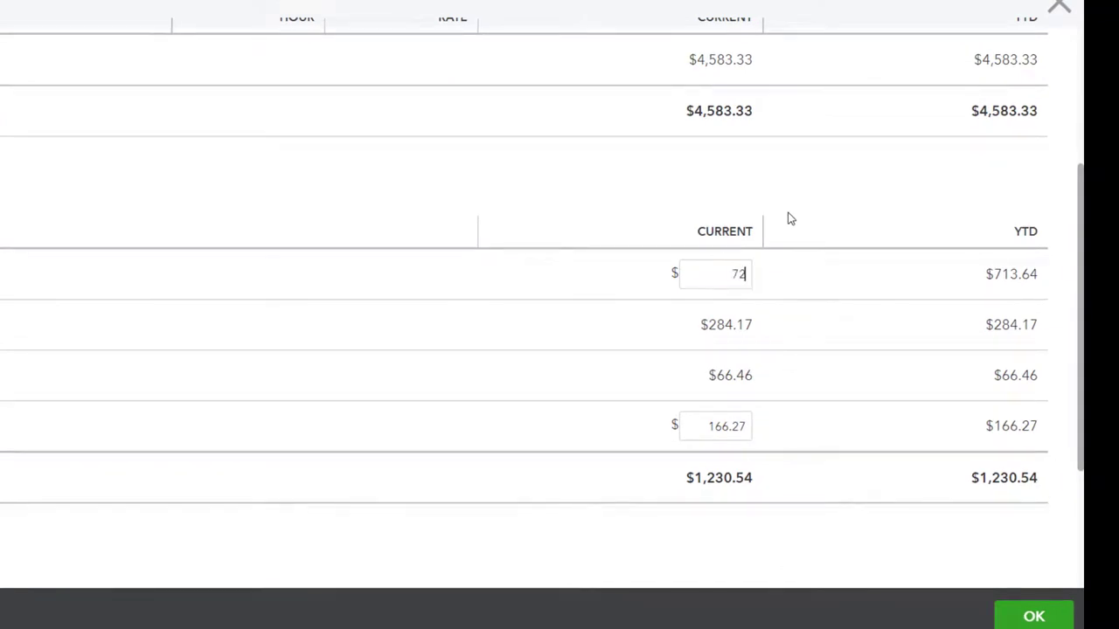
key("Tab")
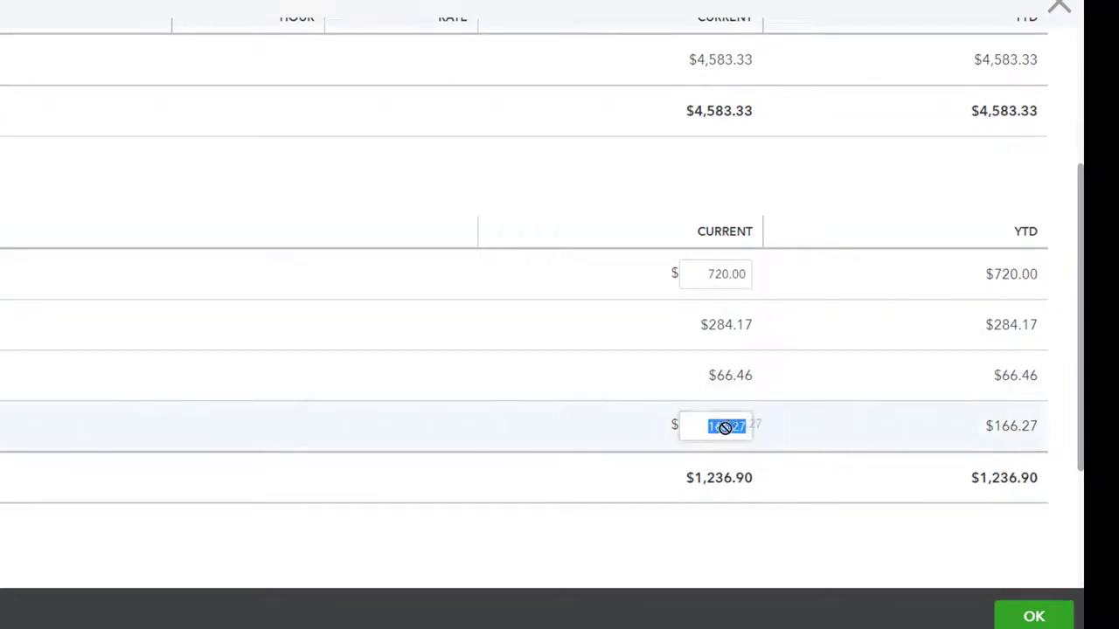
key("BackSpace")
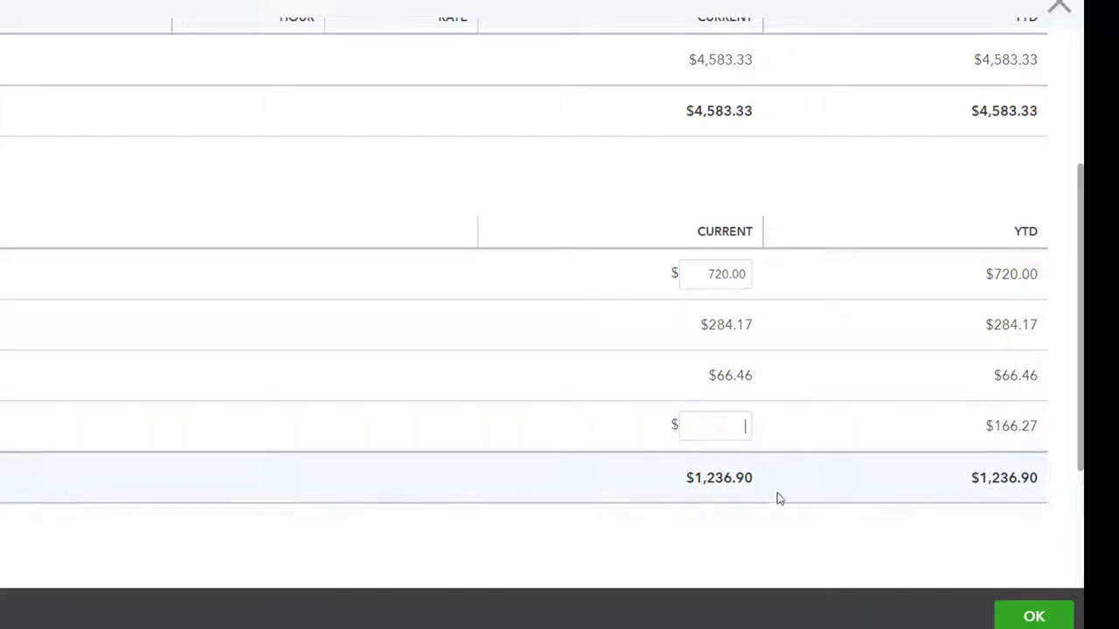
key("Tab")
scroll(779, 501, "up", 3)
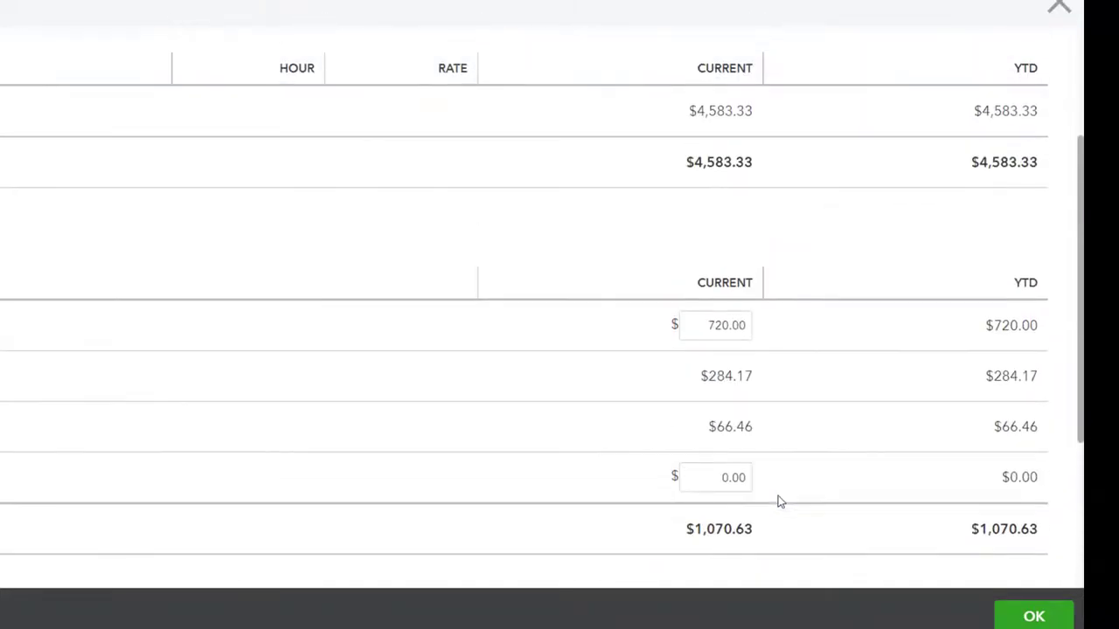
scroll(780, 501, "down", 2)
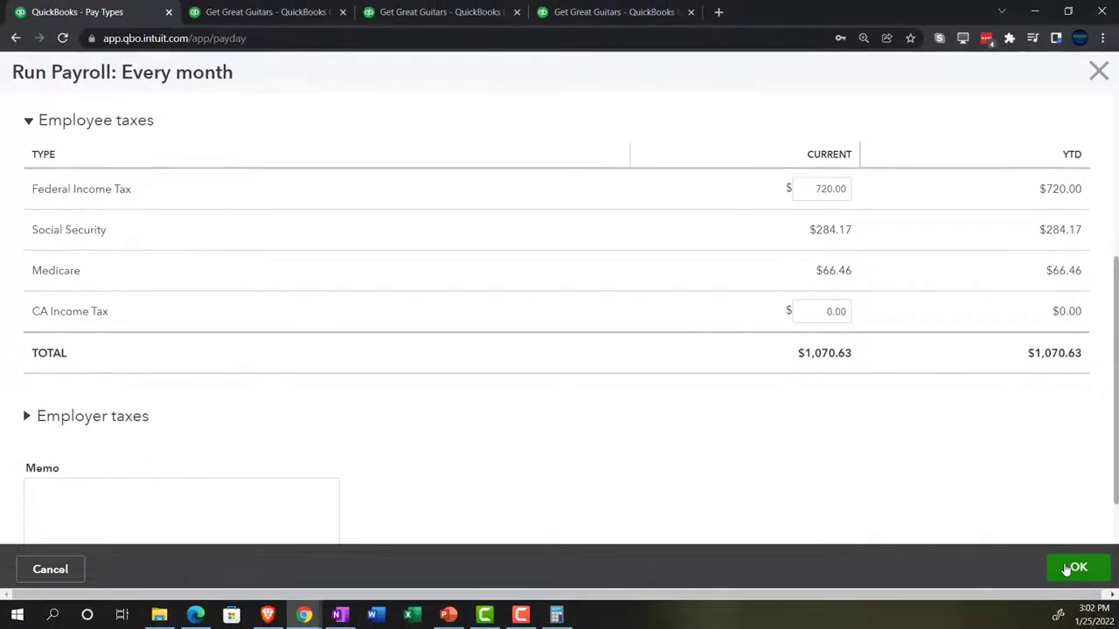
left_click(1075, 569)
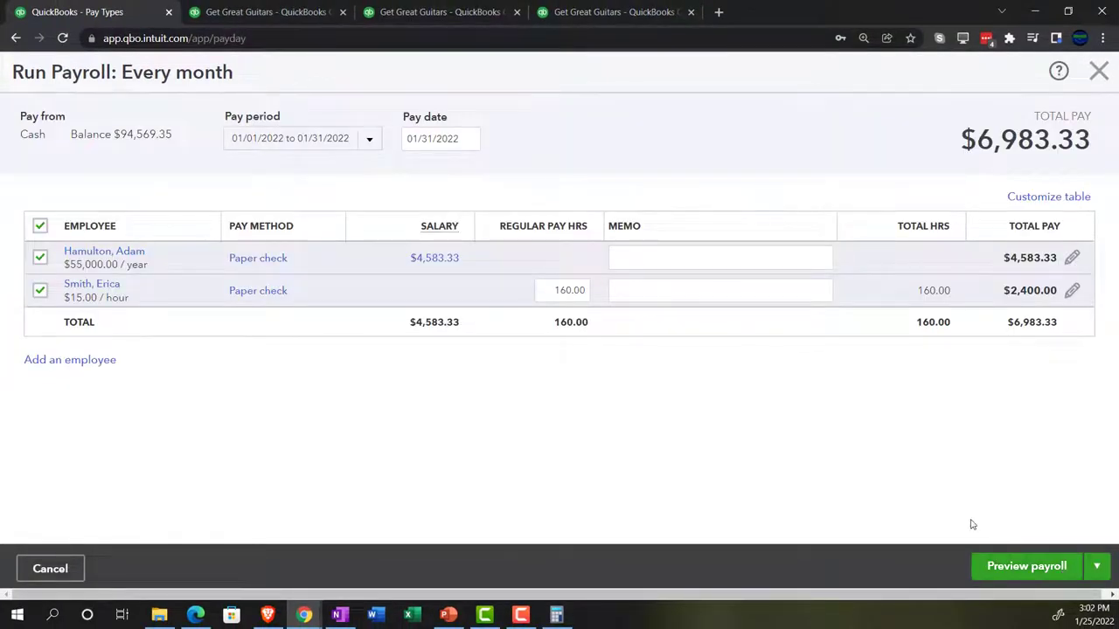
Preview and submit the January 2022 payroll, dismissing the pop-up dialog and the direct deposit offer.
left_click(1095, 568)
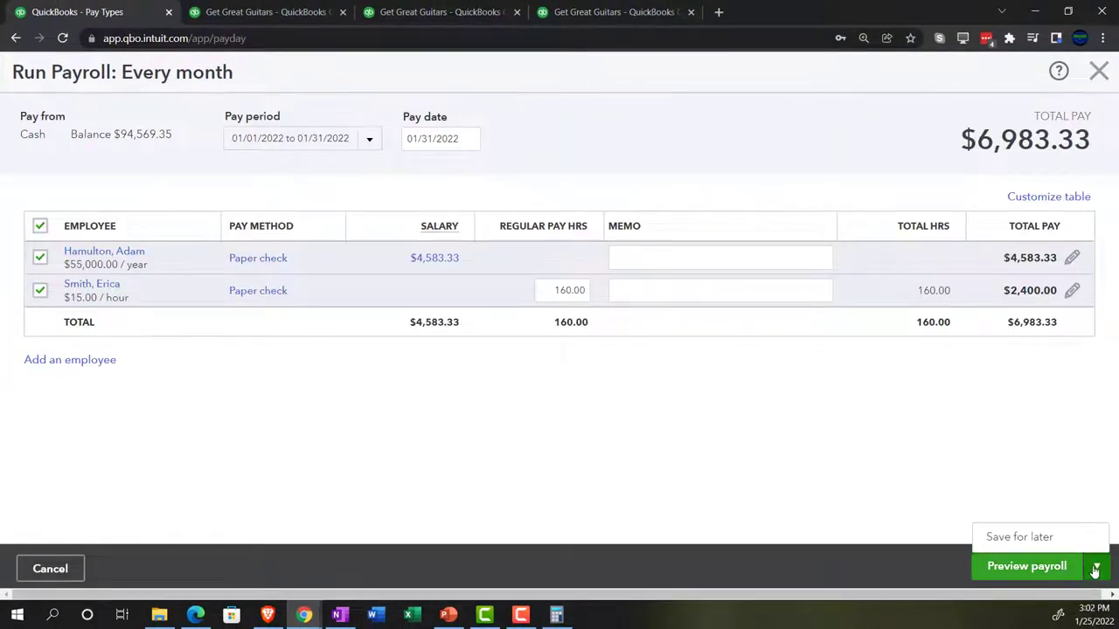
left_click(1011, 568)
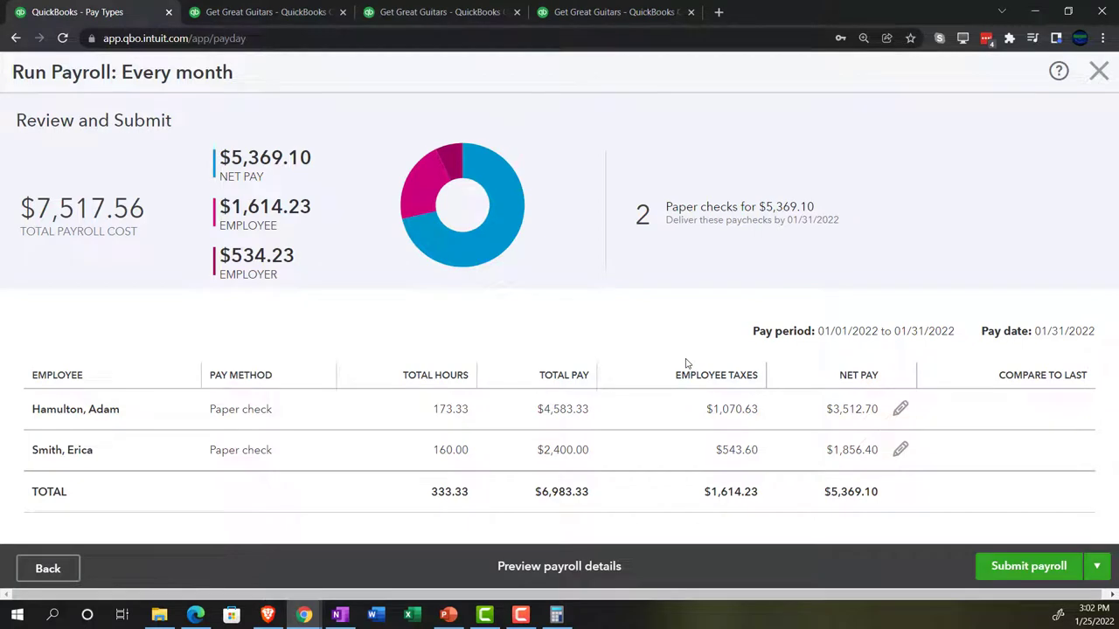
left_click(1001, 574)
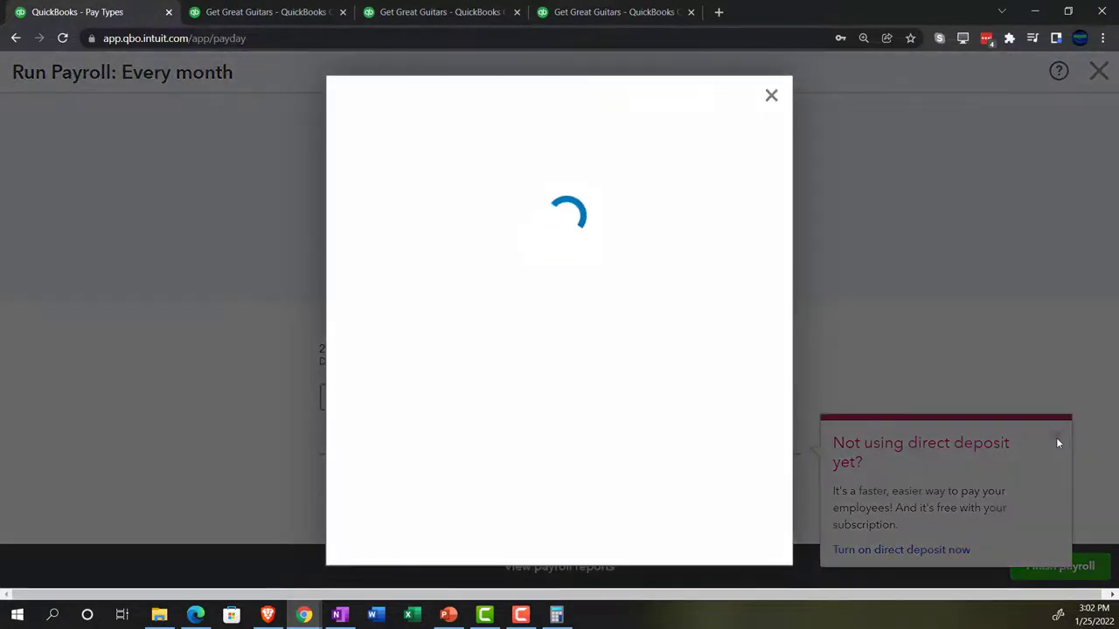
left_click(770, 98)
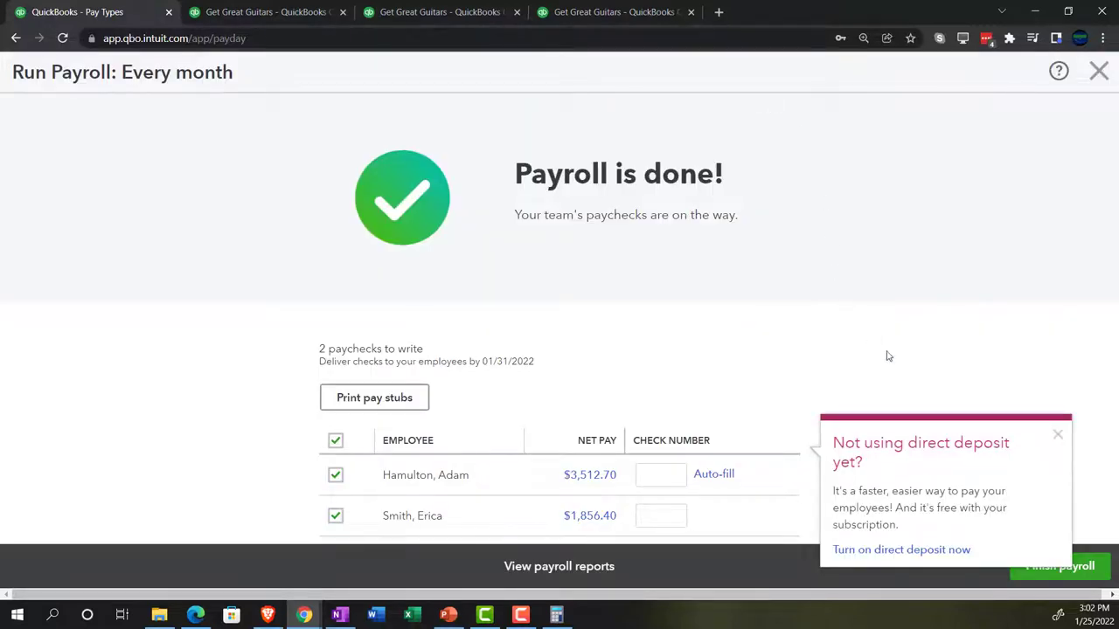
left_click(1059, 437)
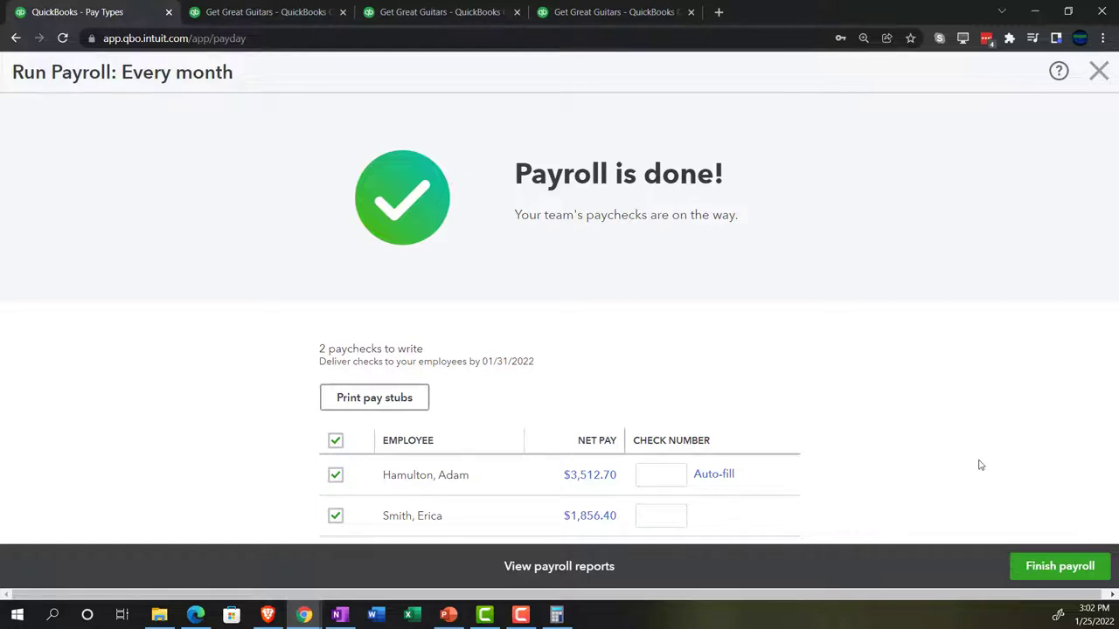
Try to auto-fill the check numbers for the two paychecks without a starting number.
left_click(720, 479)
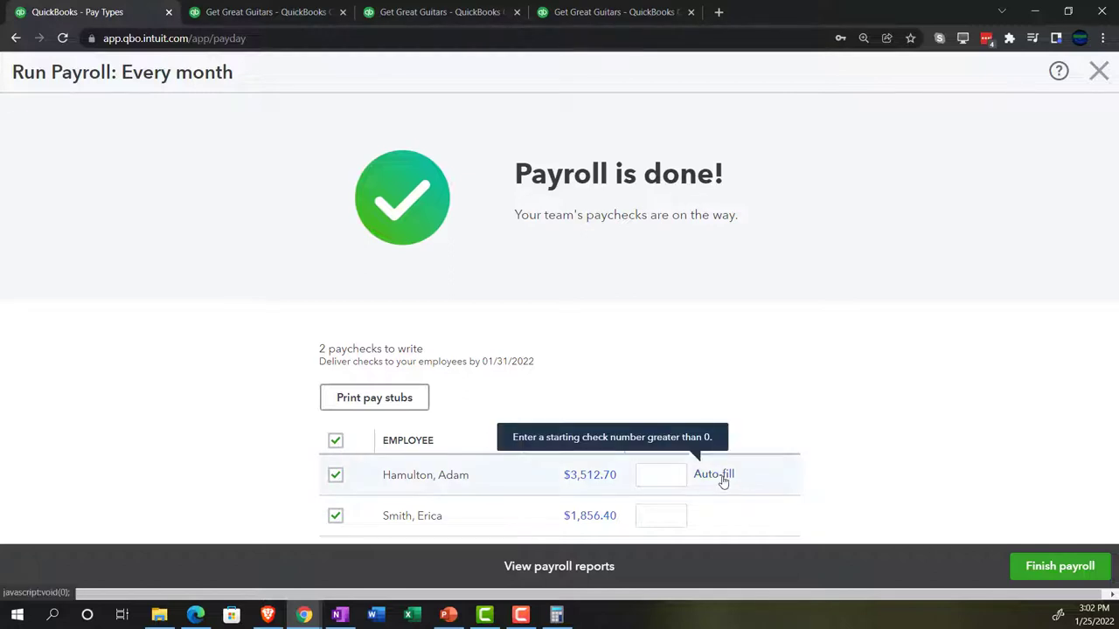
left_click(759, 498)
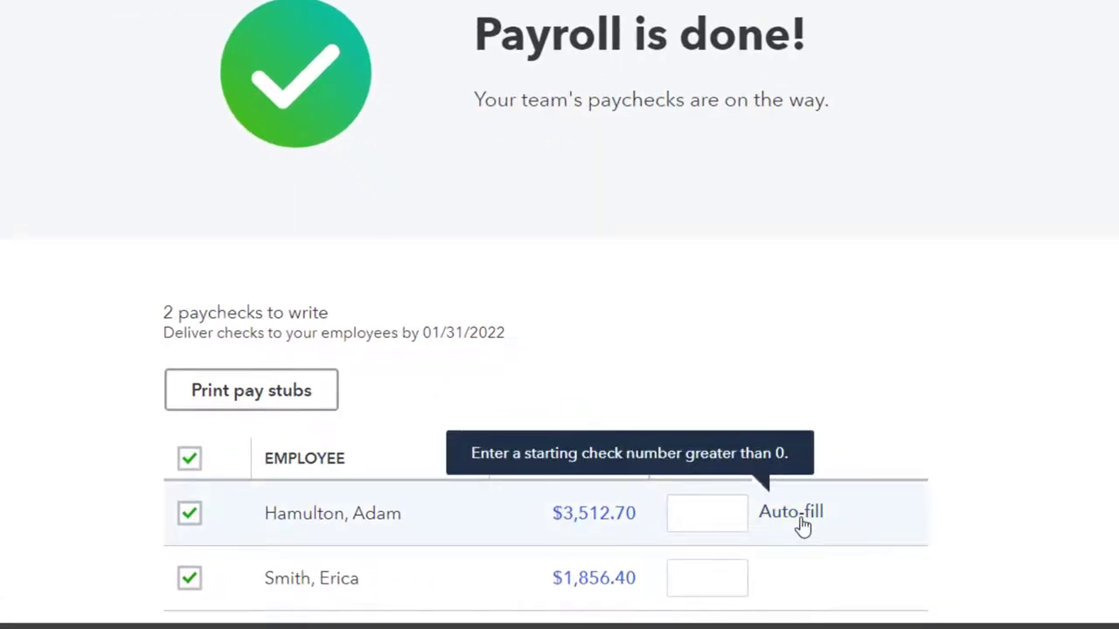
left_click(713, 511)
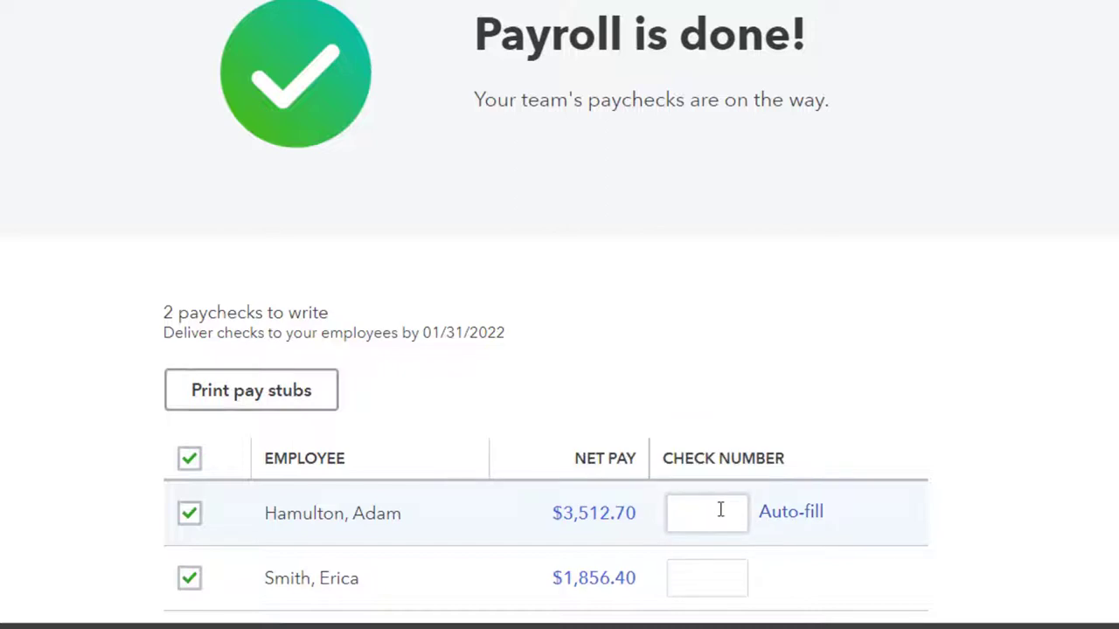
Generate the pay stubs for both employees, review the salaried employee's pay, taxes and summary, and close the PDF.
left_click(260, 402)
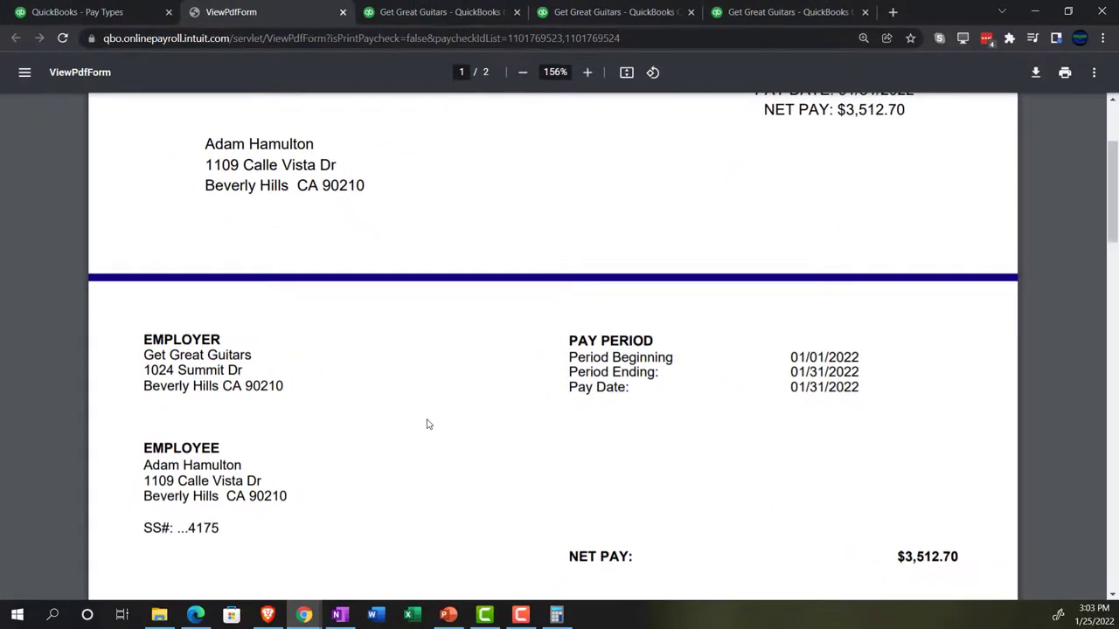
scroll(349, 447, "down", 3)
scroll(428, 424, "down", 1)
scroll(428, 424, "down", 1)
scroll(429, 424, "down", 1)
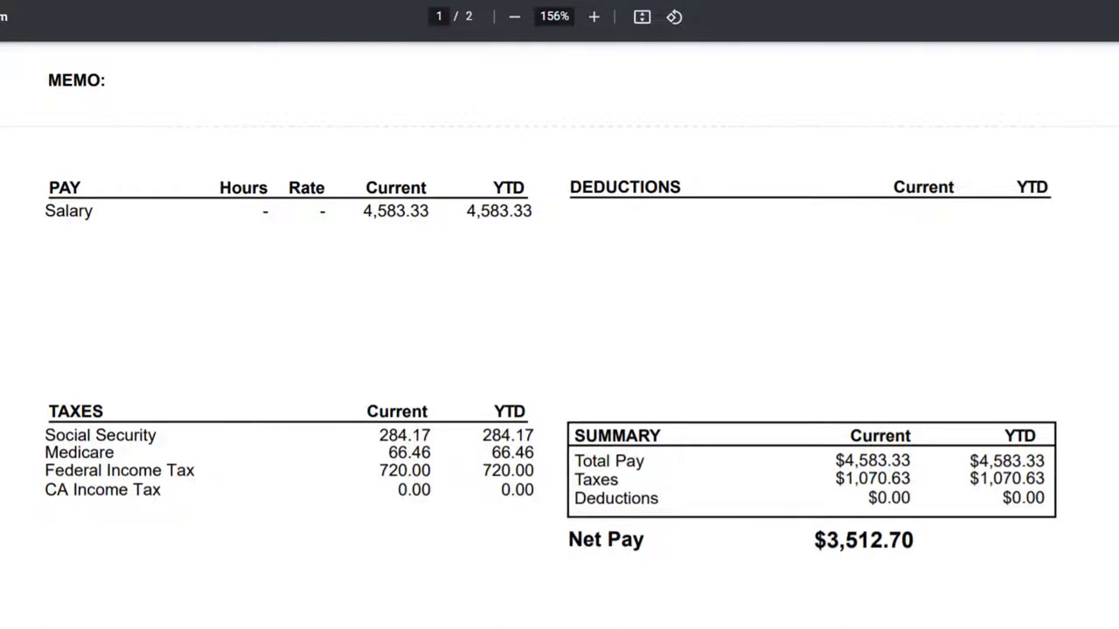
key("ctrl+w")
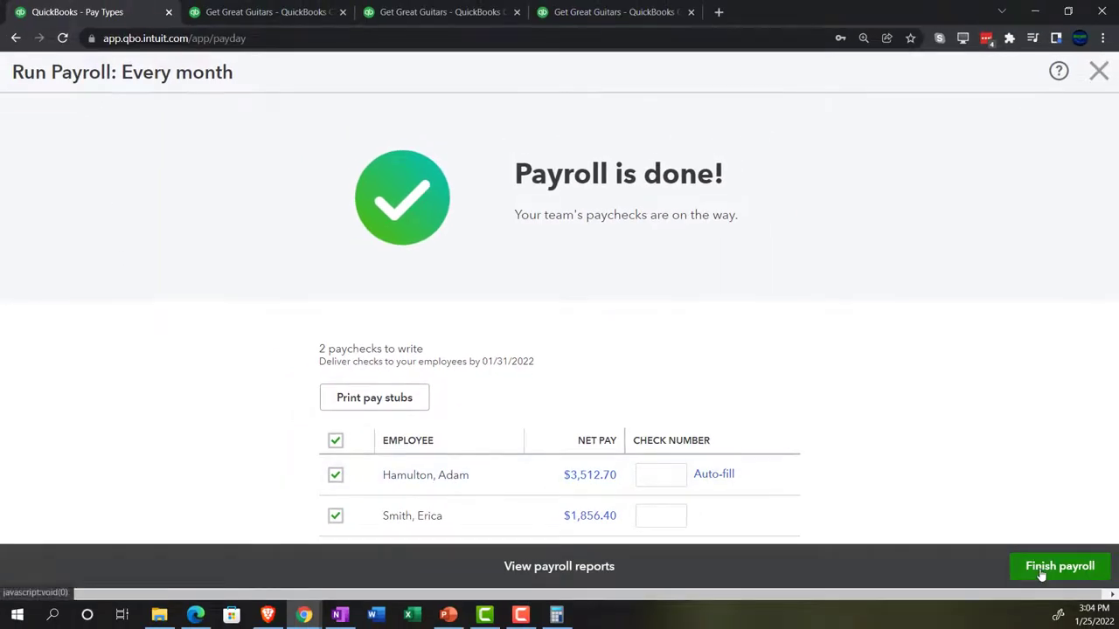
Finish the payroll and postpone the tax setup.
left_click(1042, 575)
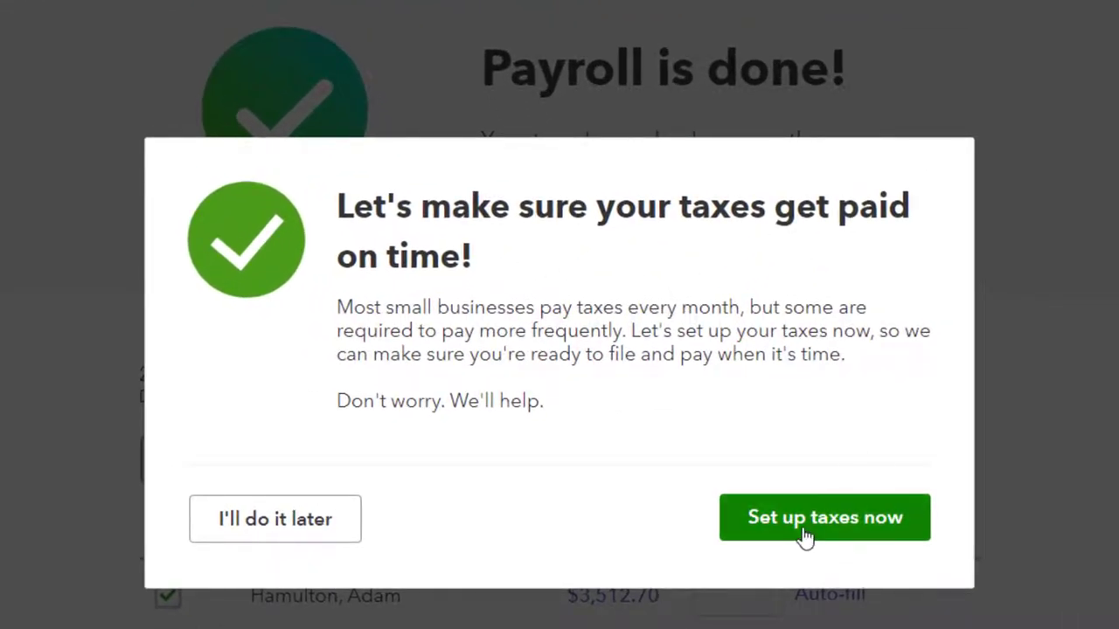
left_click(342, 523)
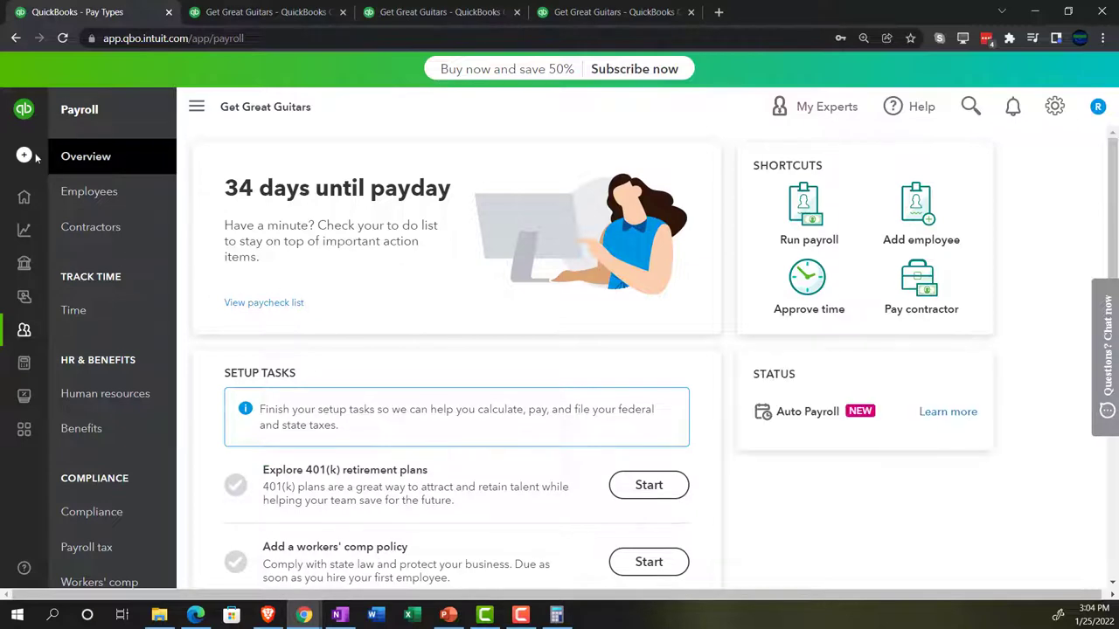
Open the Cash account's register from the chart of accounts, with the navigation hidden.
mouse_move(26, 210)
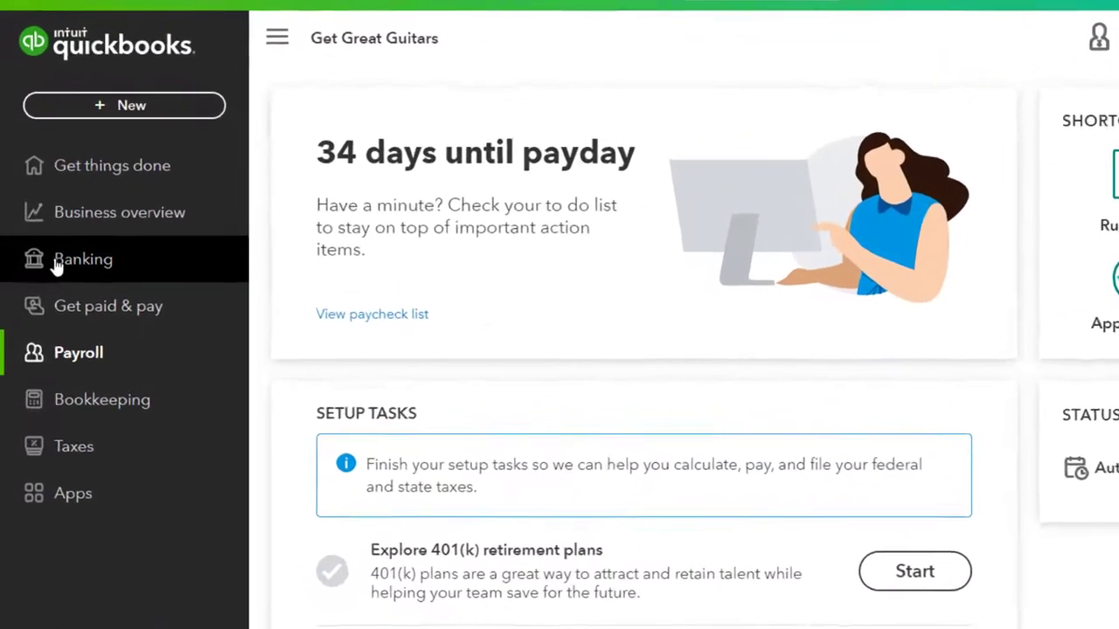
left_click(80, 407)
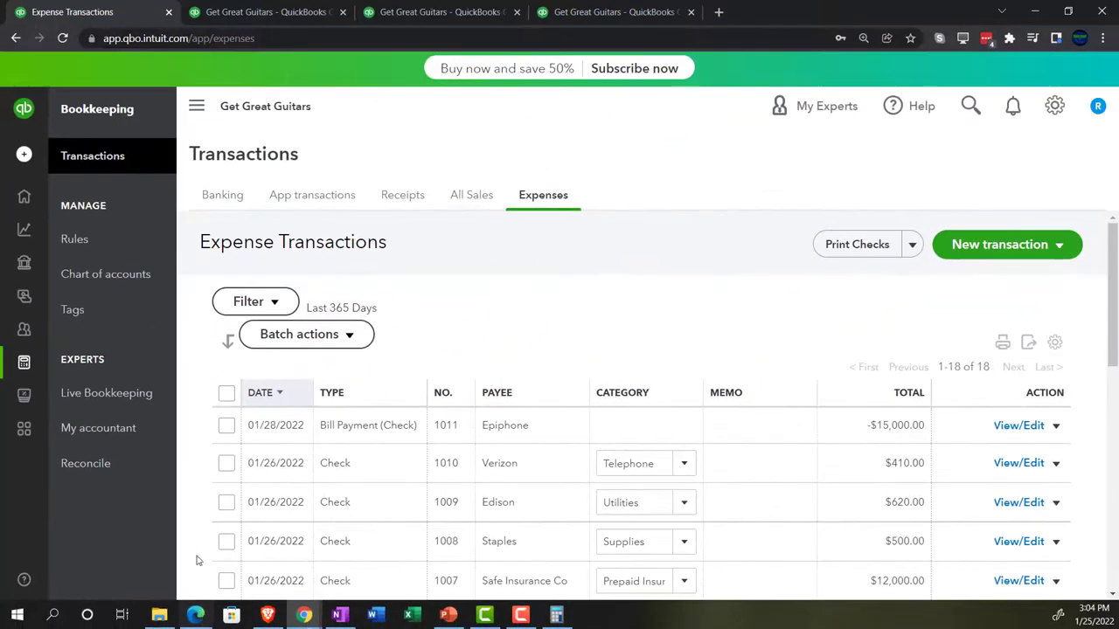
left_click(196, 116)
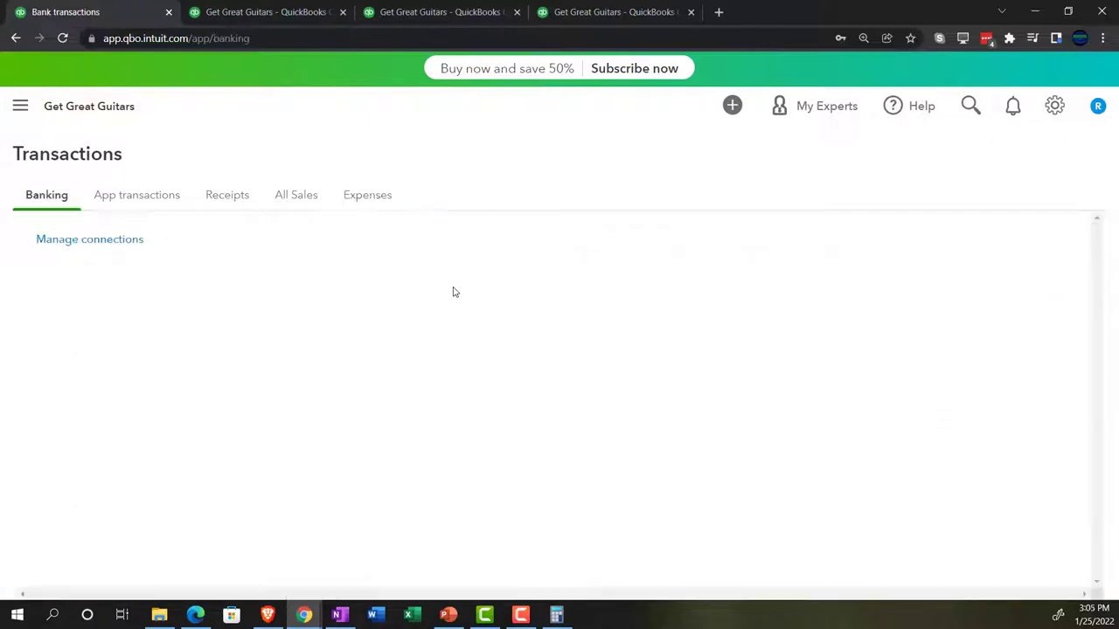
left_click(21, 106)
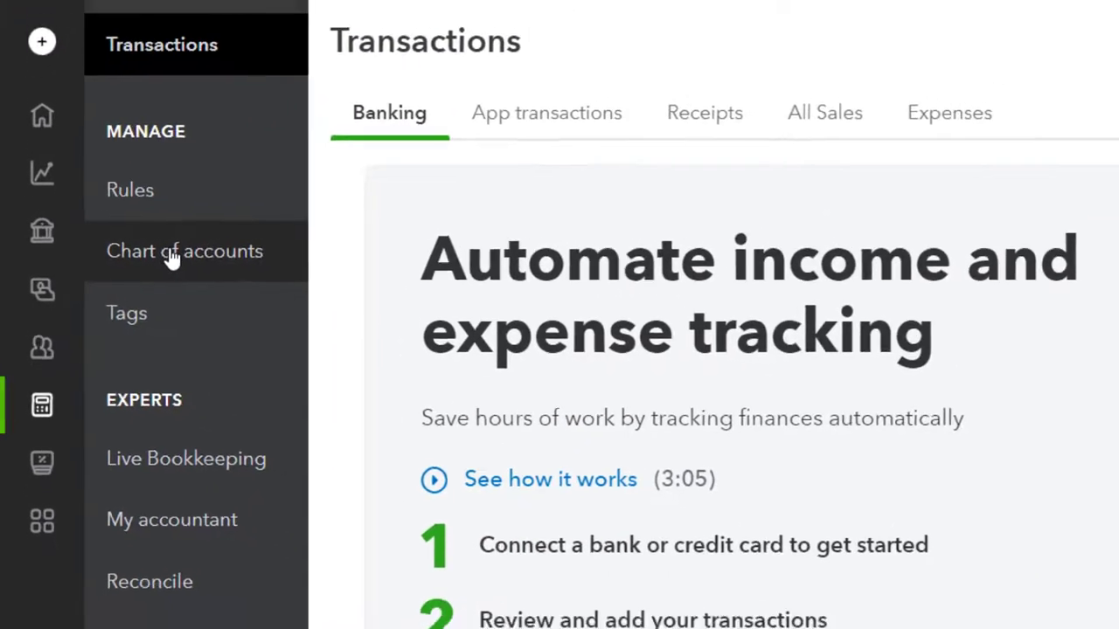
left_click(172, 258)
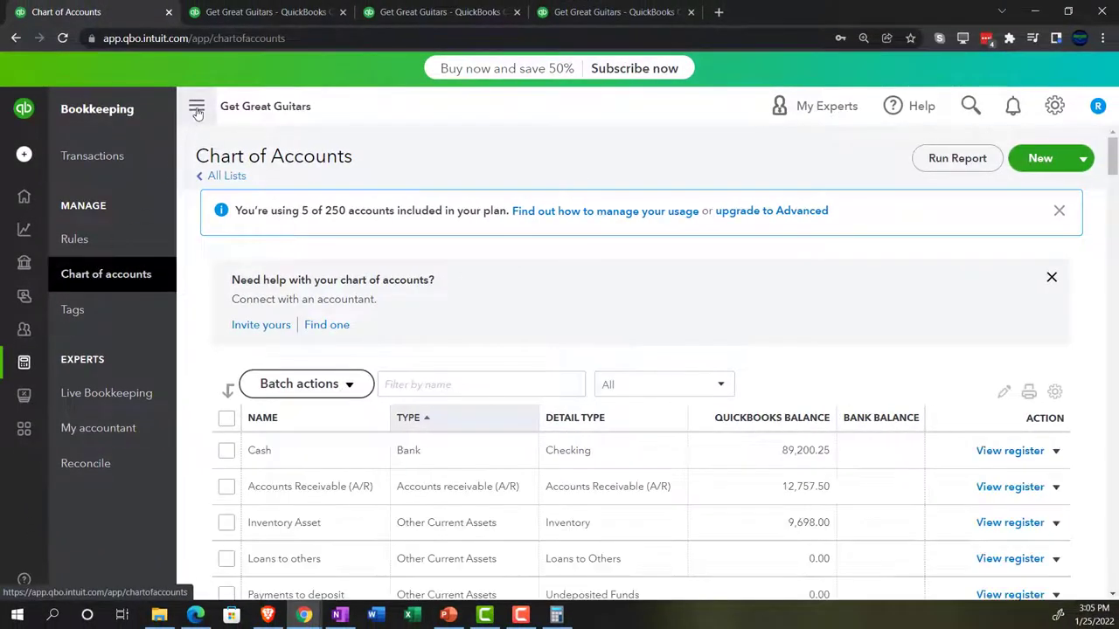
left_click(197, 108)
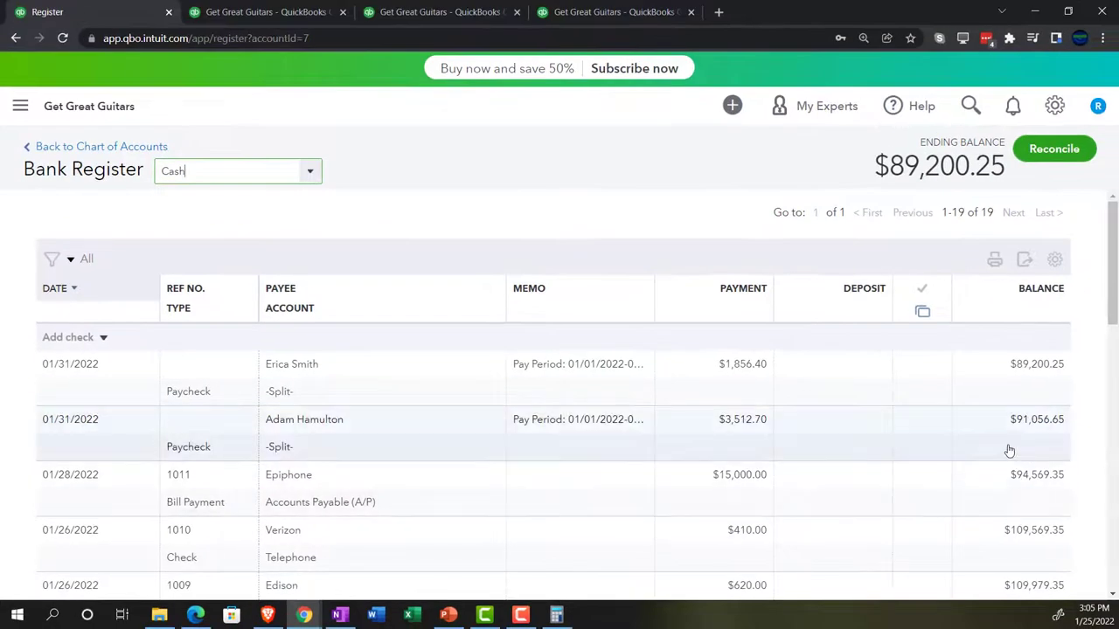
Open the salaried employee's 01/31/2022 paycheck from the register and review its pay, employee taxes and employer taxes.
left_click(1009, 450)
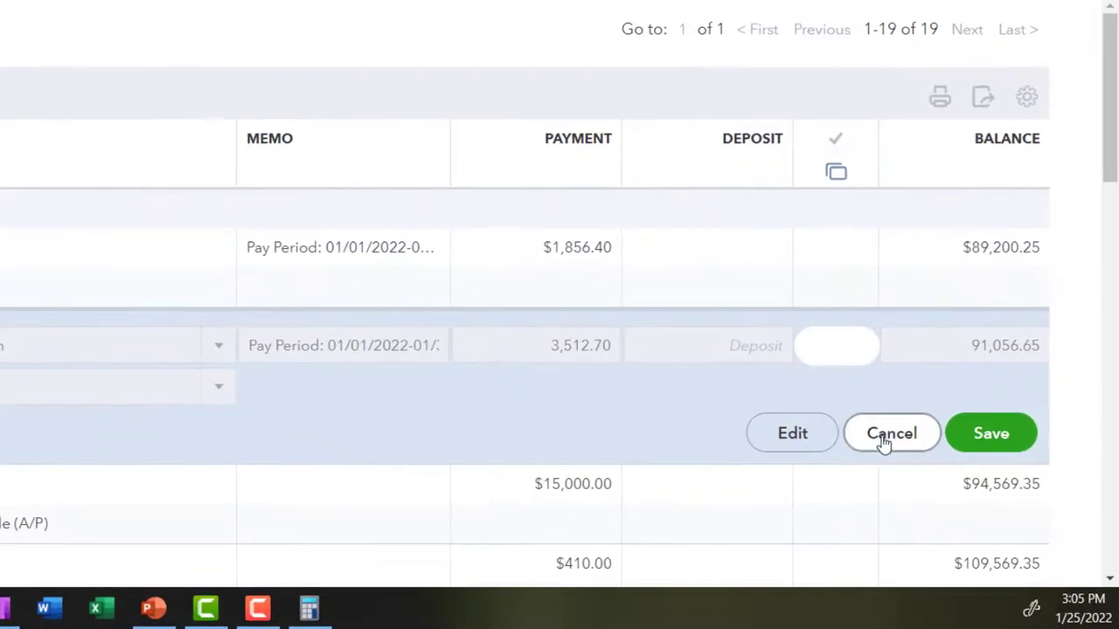
left_click(794, 434)
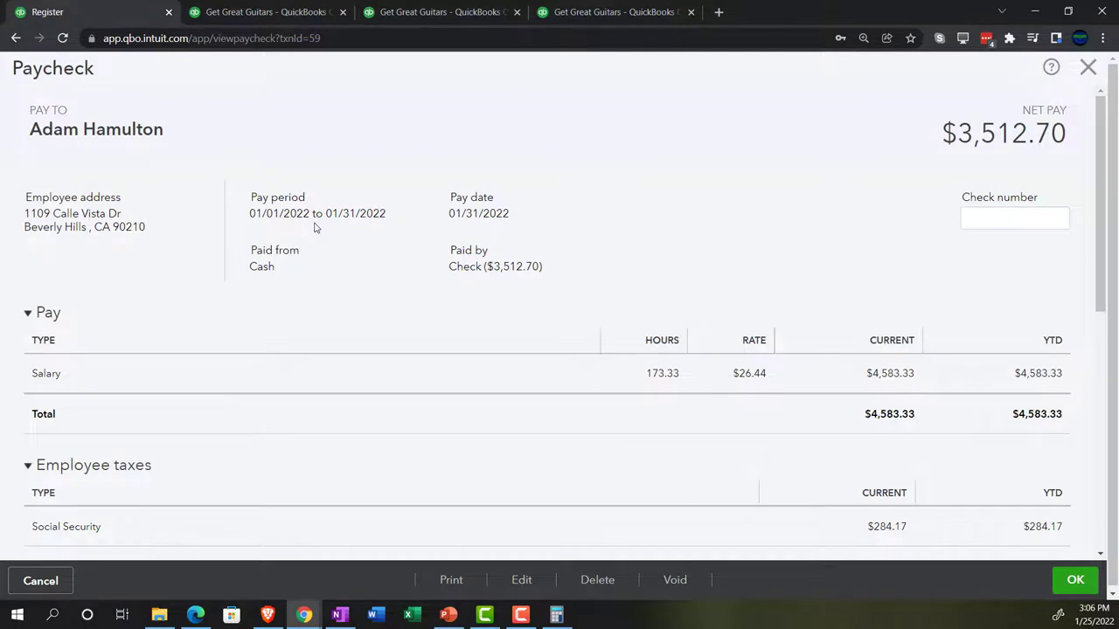
scroll(590, 347, "down", 3)
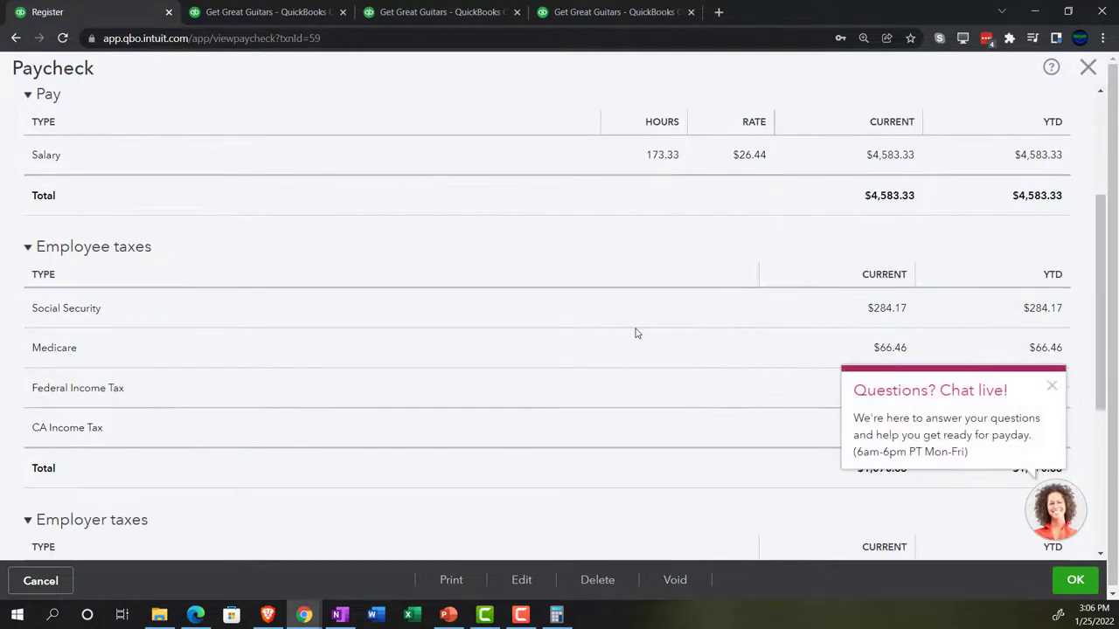
scroll(636, 334, "down", 3)
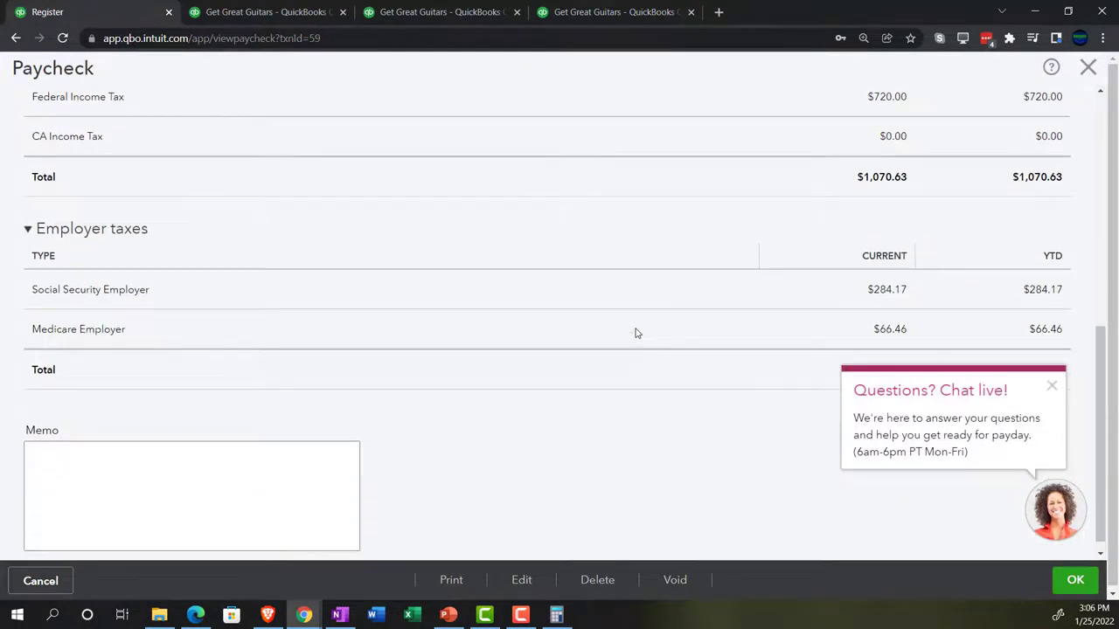
scroll(637, 334, "up", 10)
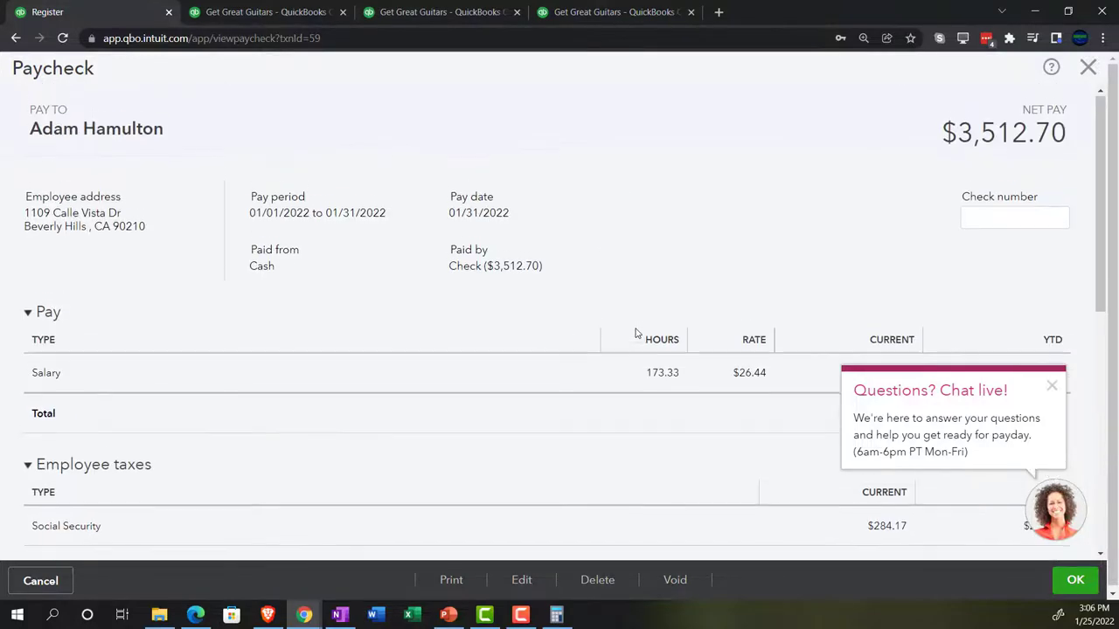
Close the paycheck and return to the Cash account's register through the chart of accounts, with the navigation hidden.
left_click(1088, 68)
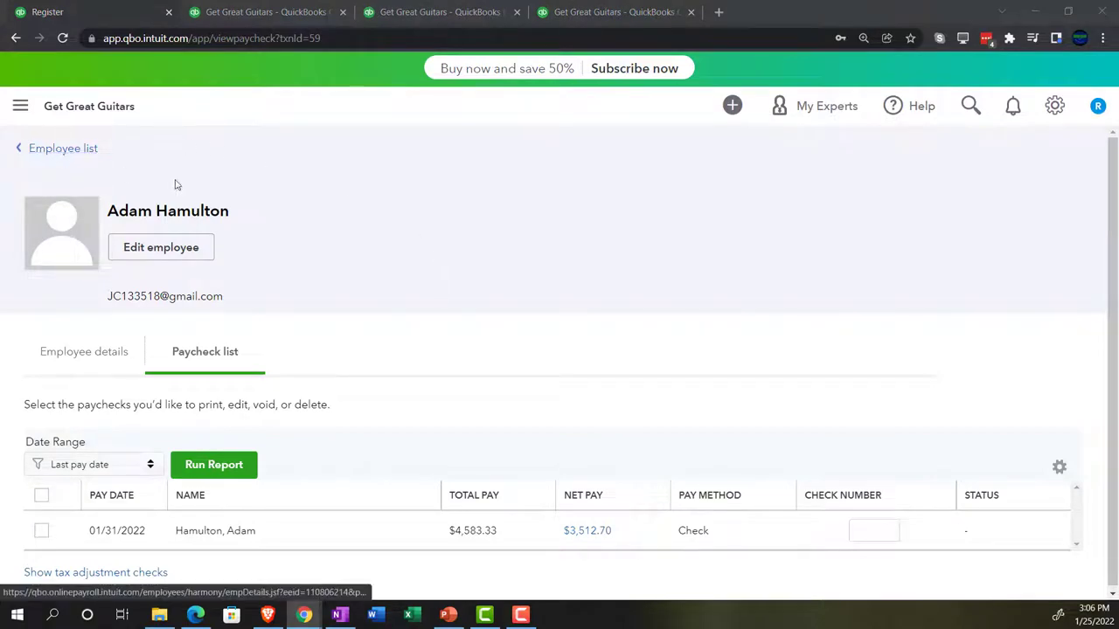
left_click(21, 105)
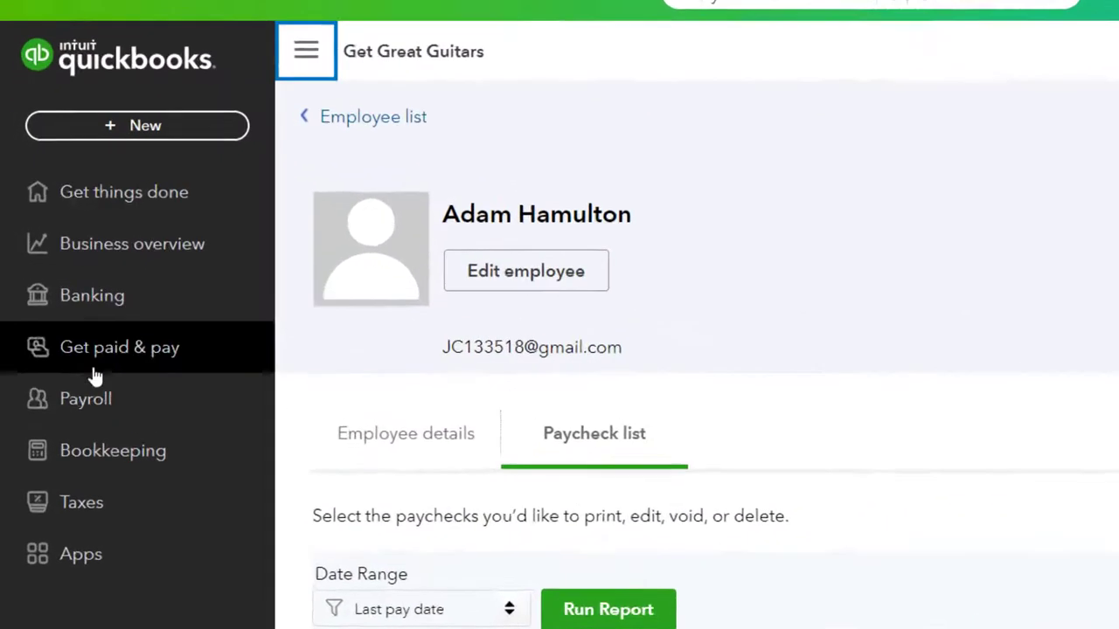
left_click(100, 474)
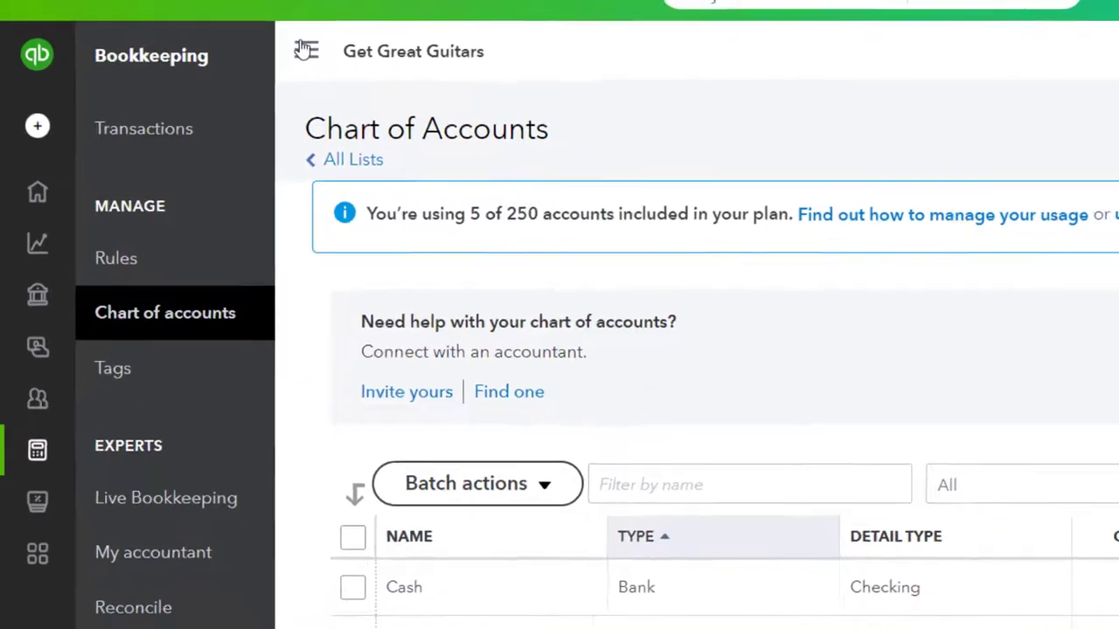
left_click(305, 50)
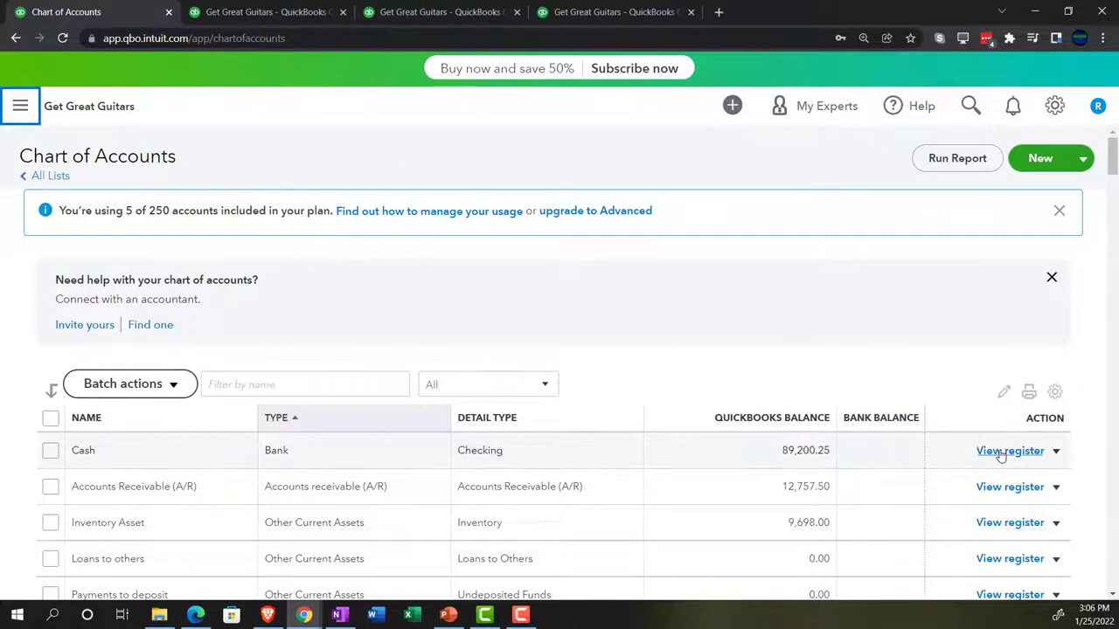
left_click(1006, 451)
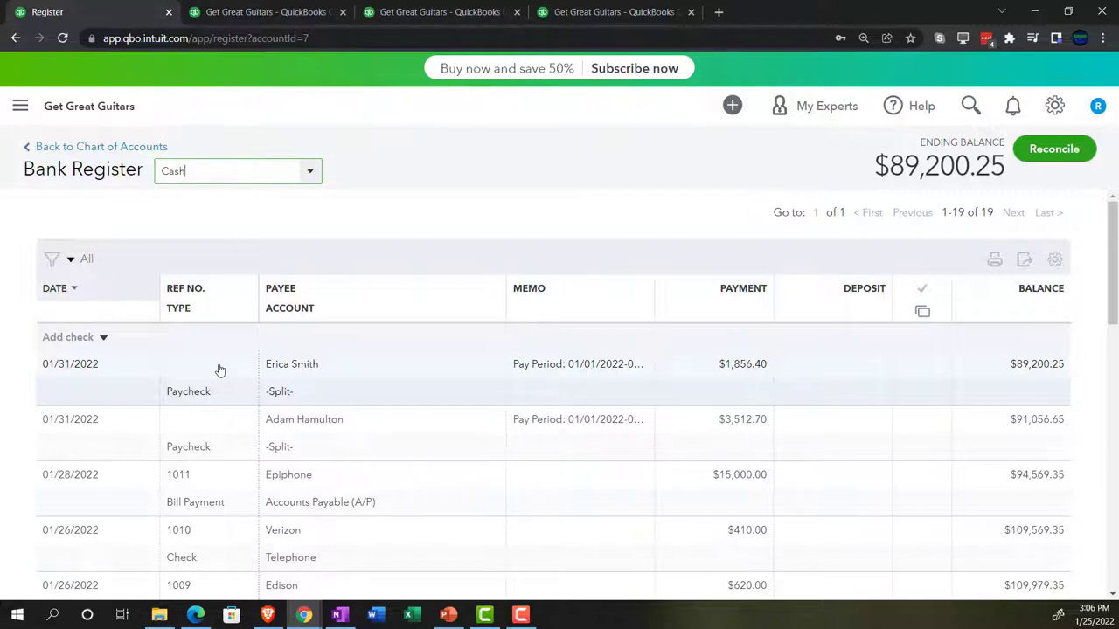
Open the salaried employee's 01/31/2022 paycheck from the register, set its check number to 1012 and save it.
left_click(212, 434)
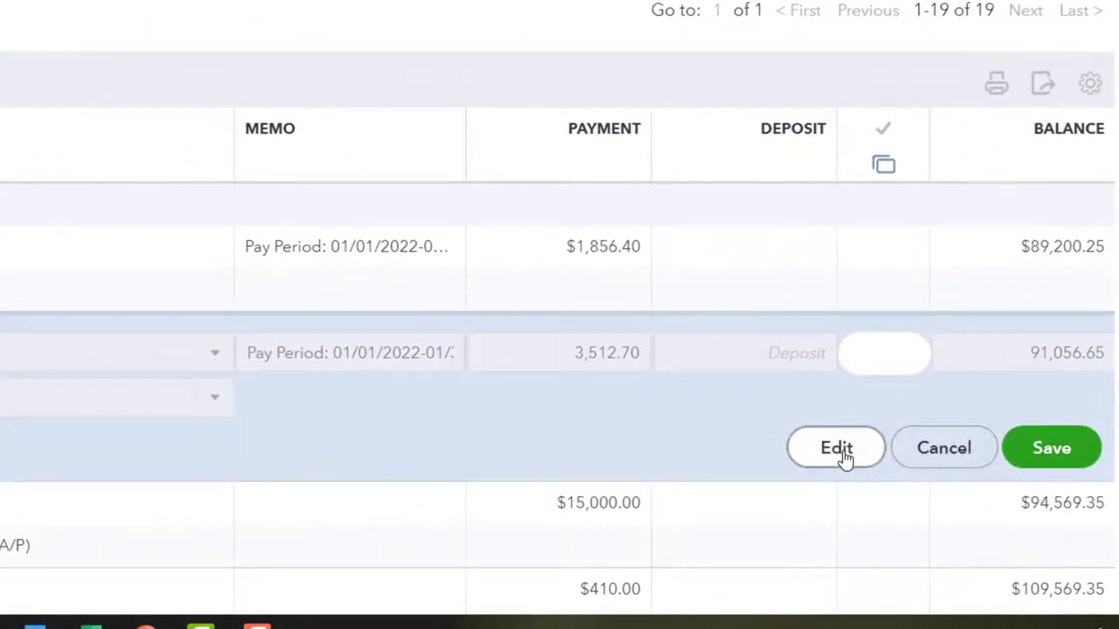
left_click(841, 451)
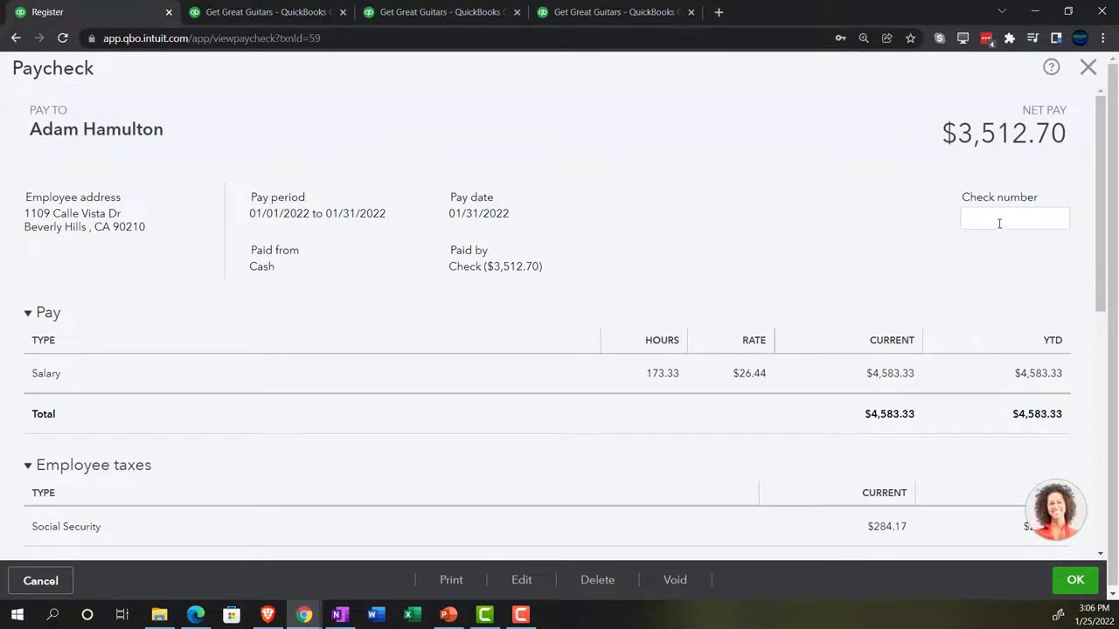
left_click(998, 220)
left_click(999, 220)
type("1012")
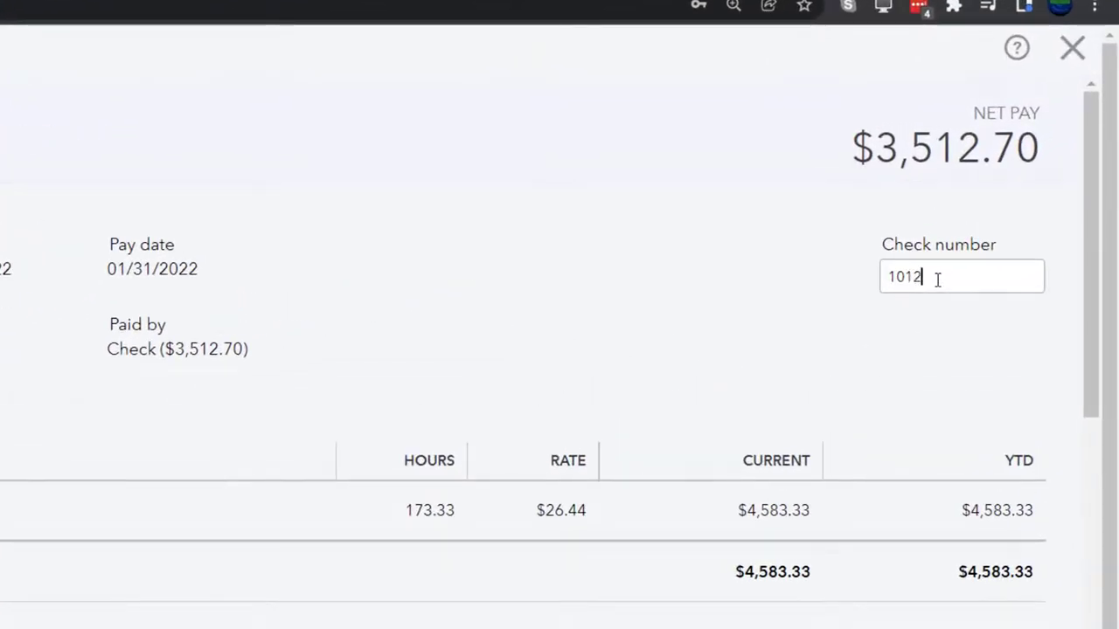
left_click(1074, 602)
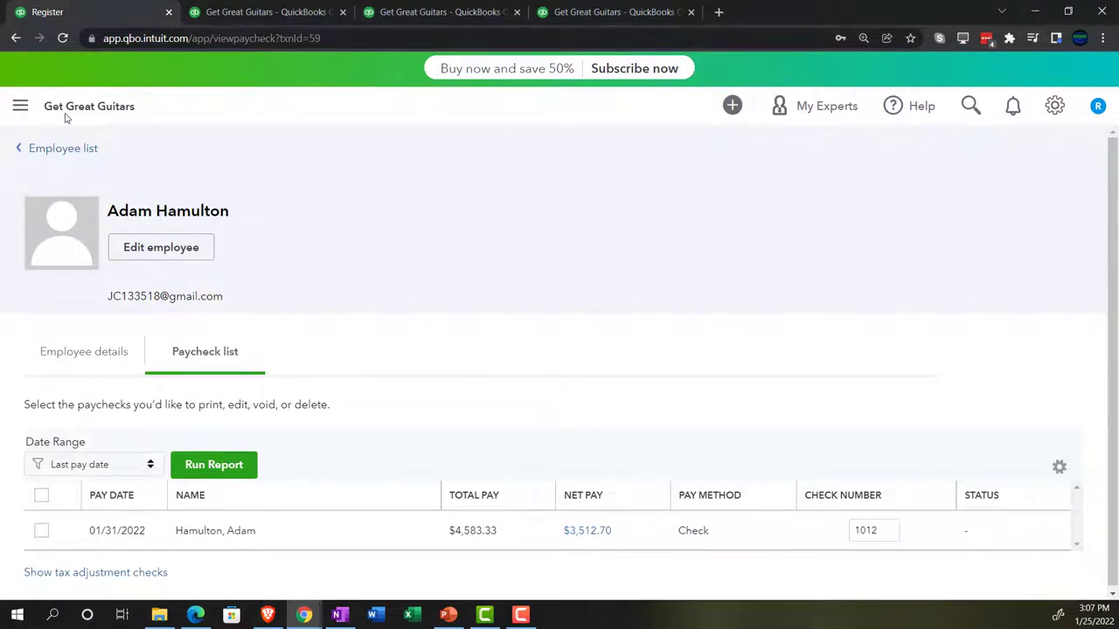
Reopen the Cash account's register from the chart of accounts.
left_click(18, 108)
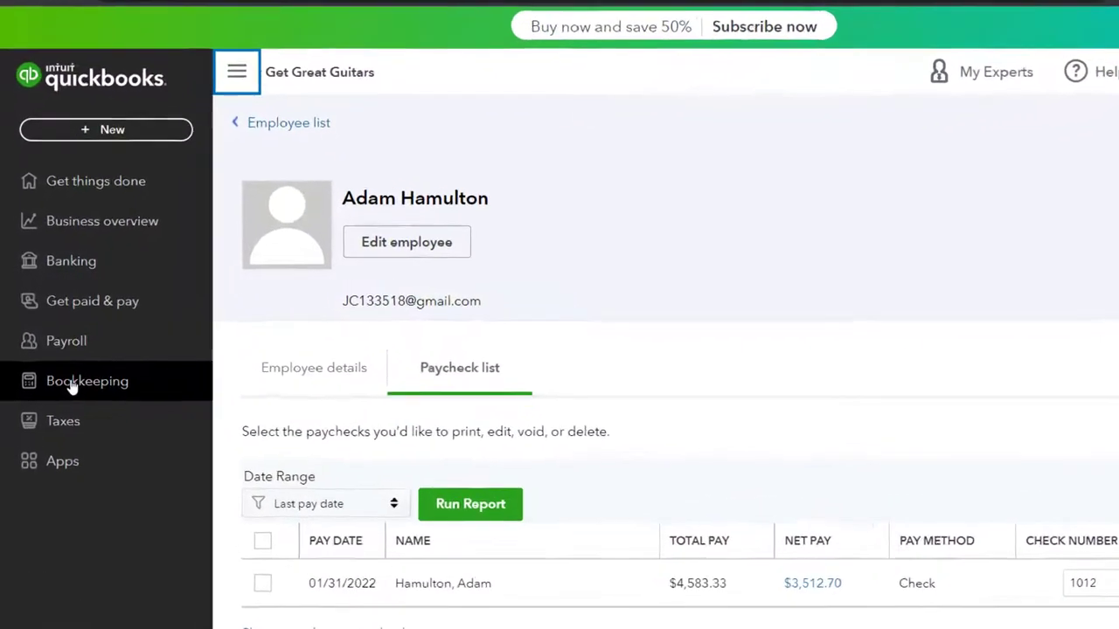
left_click(53, 362)
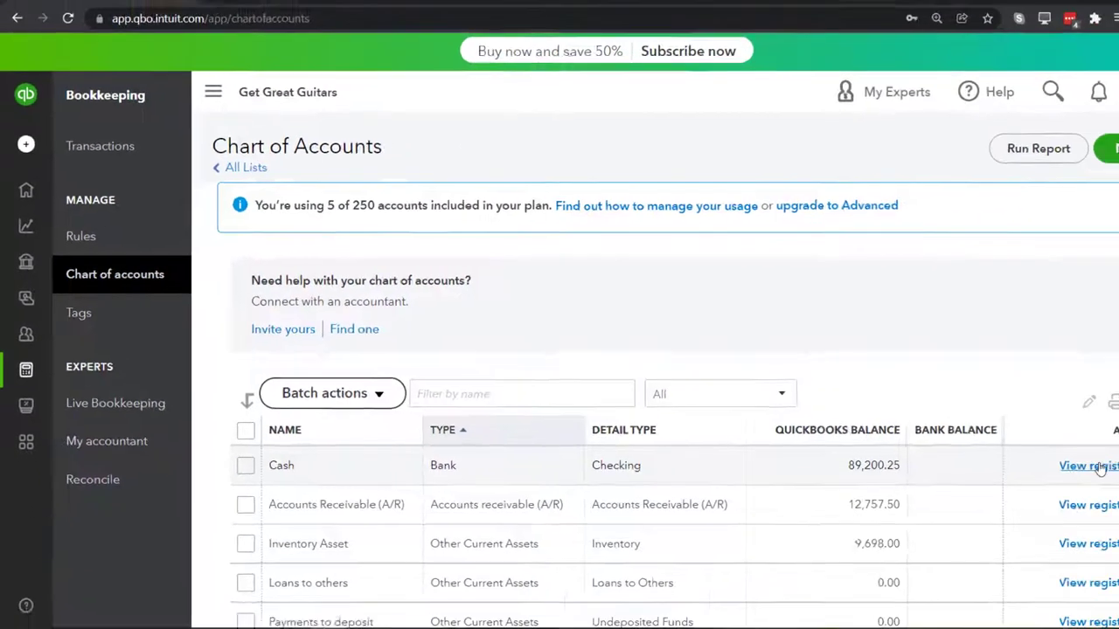
left_click(1089, 466)
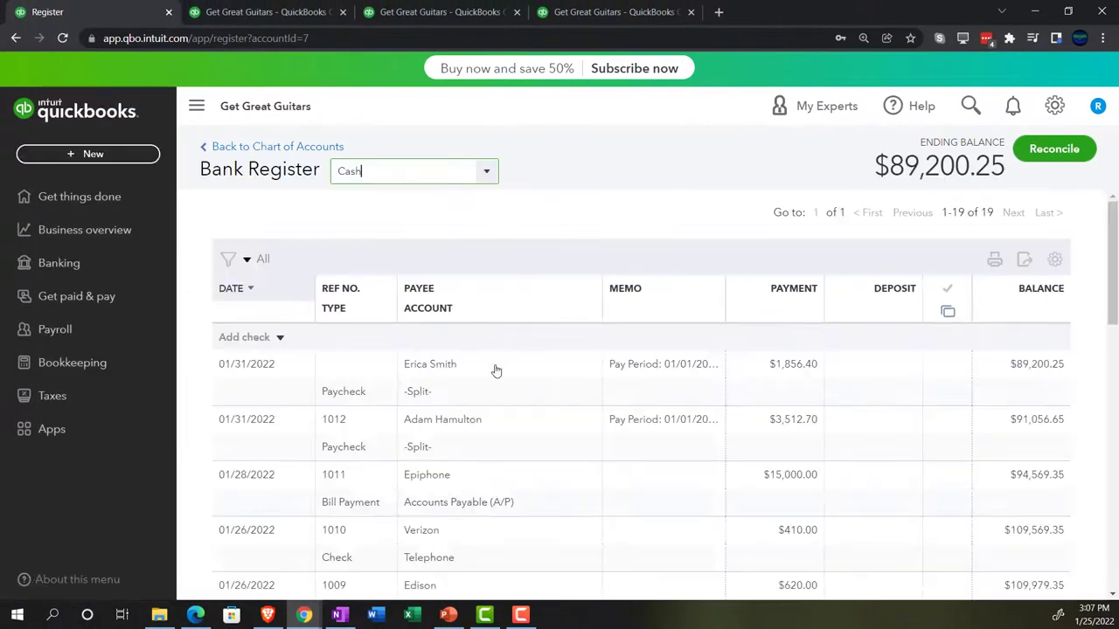
Open the hourly employee's 01/31/2022 paycheck from the register, set its check number to 1013 and save it.
left_click(450, 379)
left_click(892, 445)
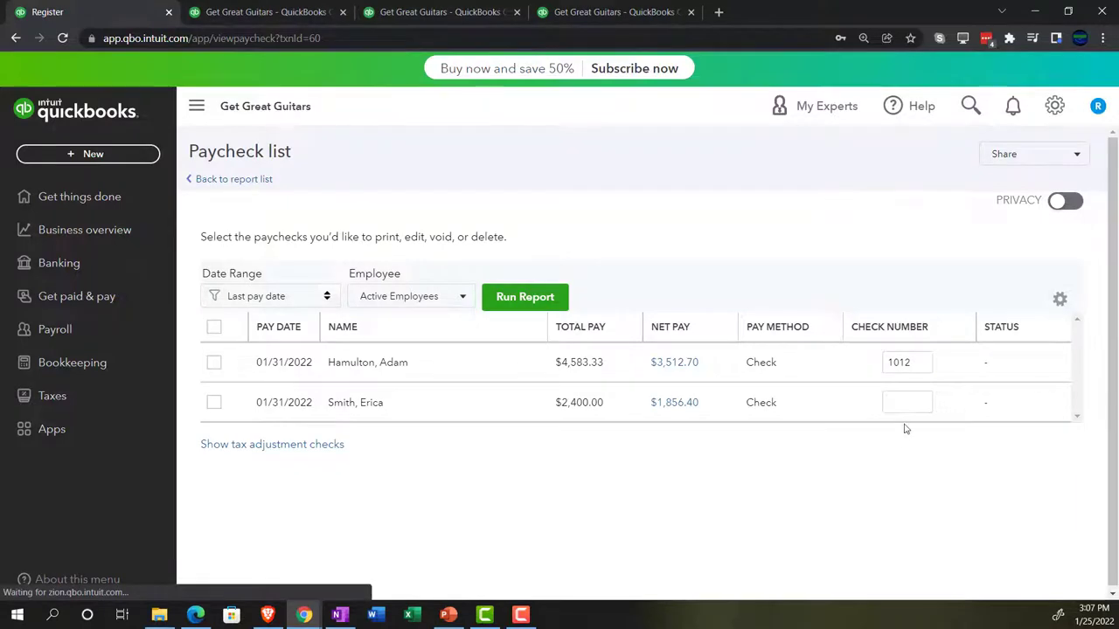
left_click(909, 402)
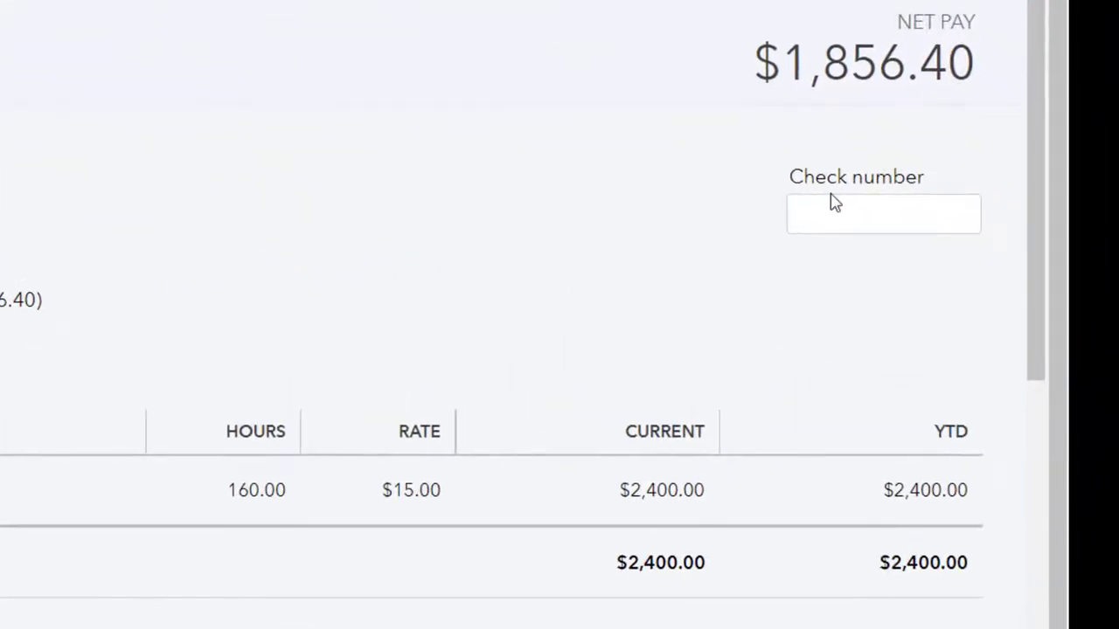
left_click(830, 205)
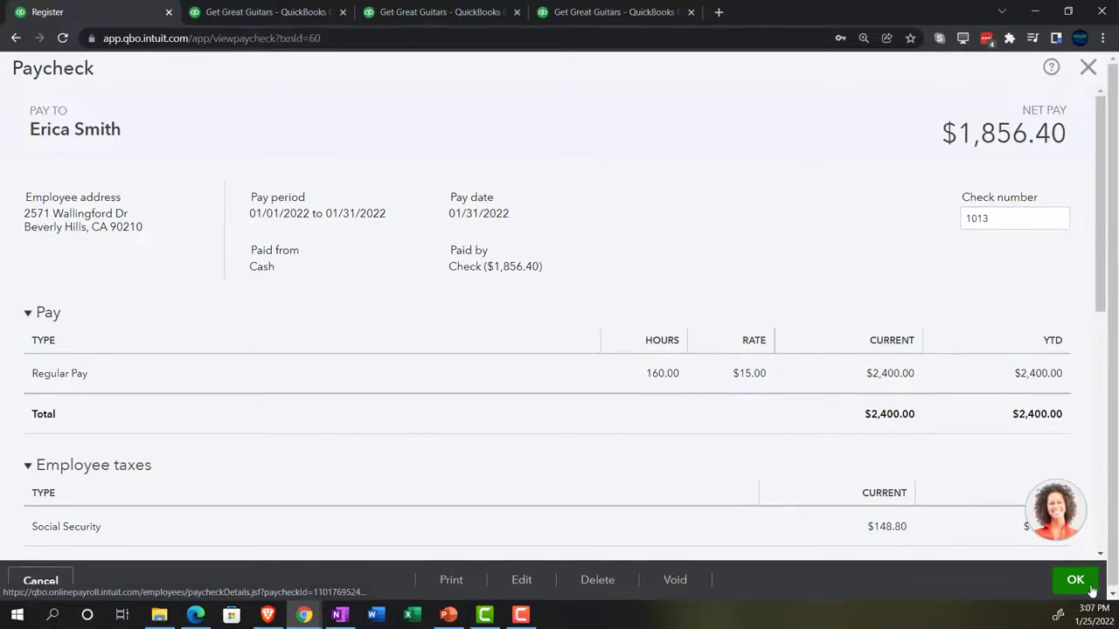
left_click(1075, 581)
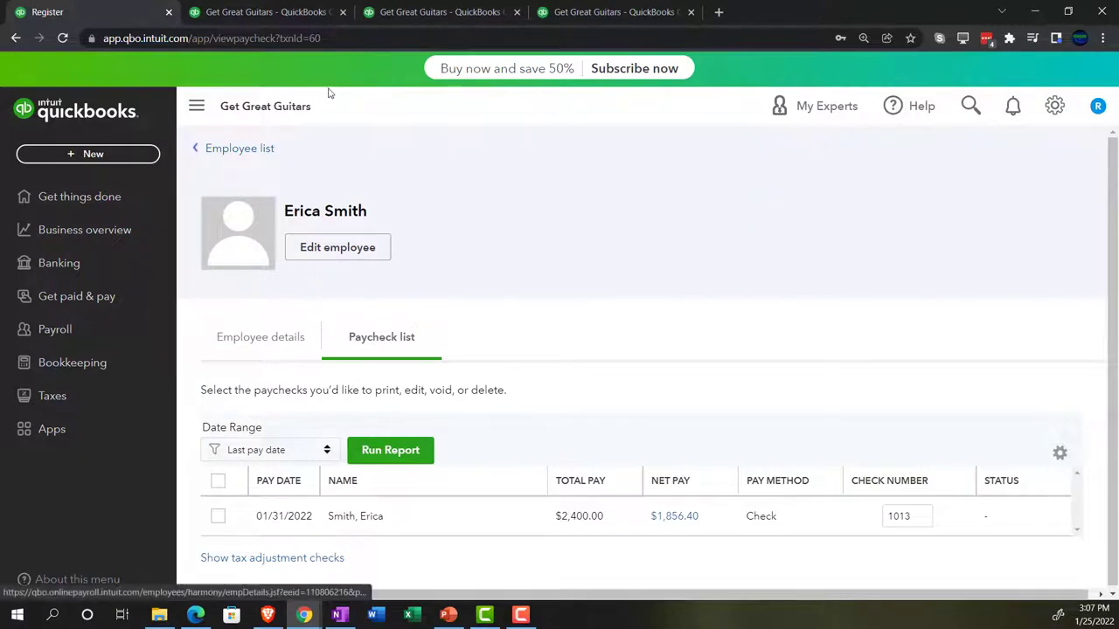
Rerun the 2022 Balance Sheet in its own browser tab, enlarge the page and dismiss the live-help offer.
left_click(280, 13)
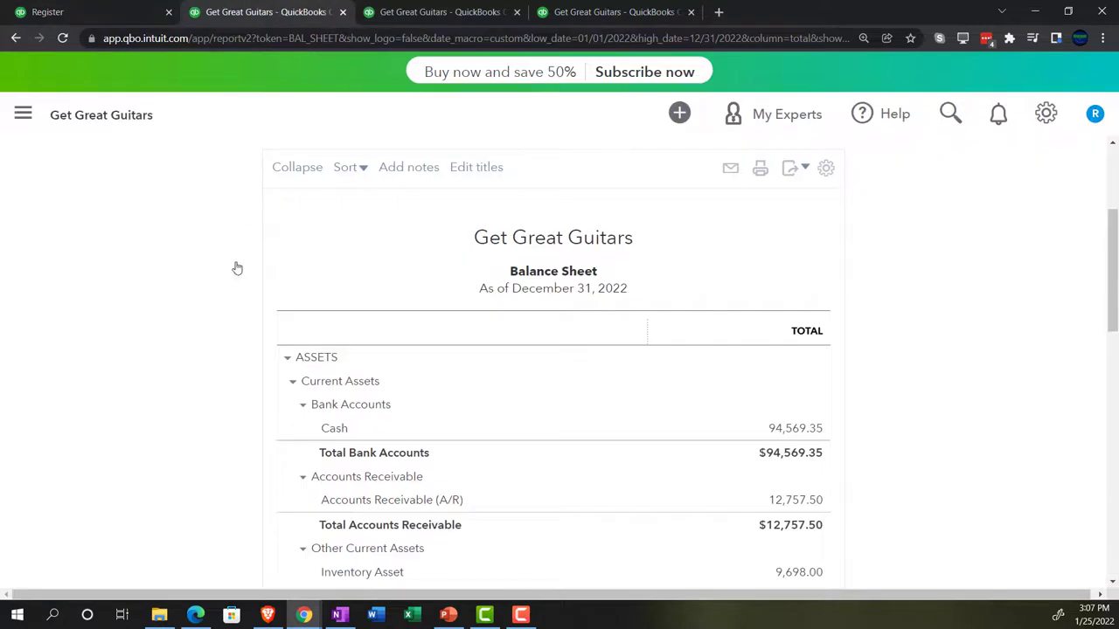
left_click(719, 292)
scroll(268, 419, "down", 2)
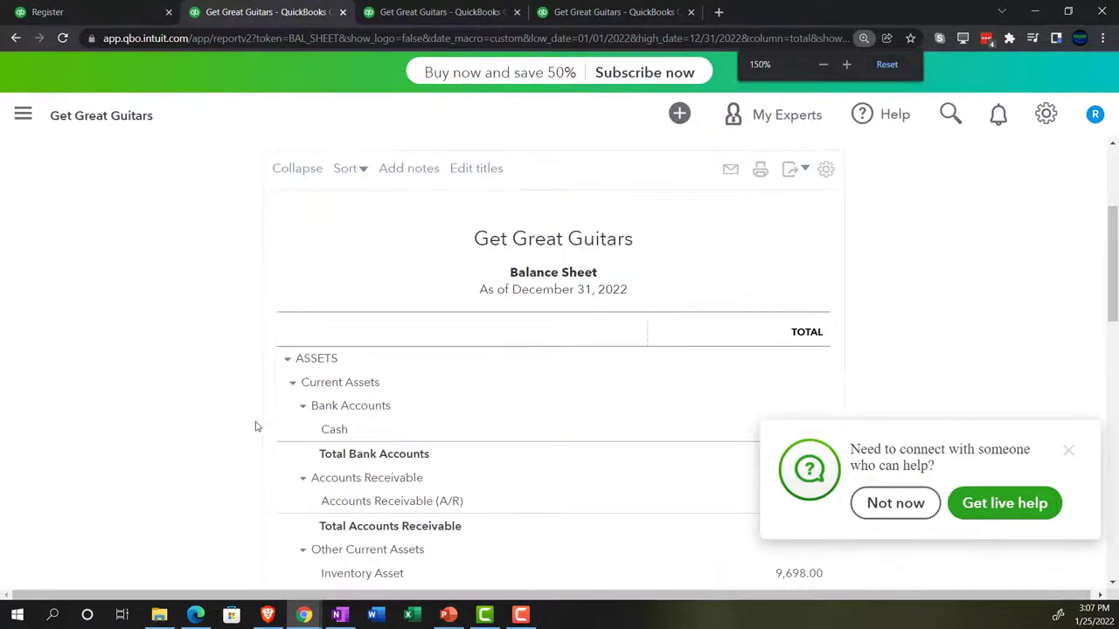
key("ctrl+plus")
left_click(1057, 420)
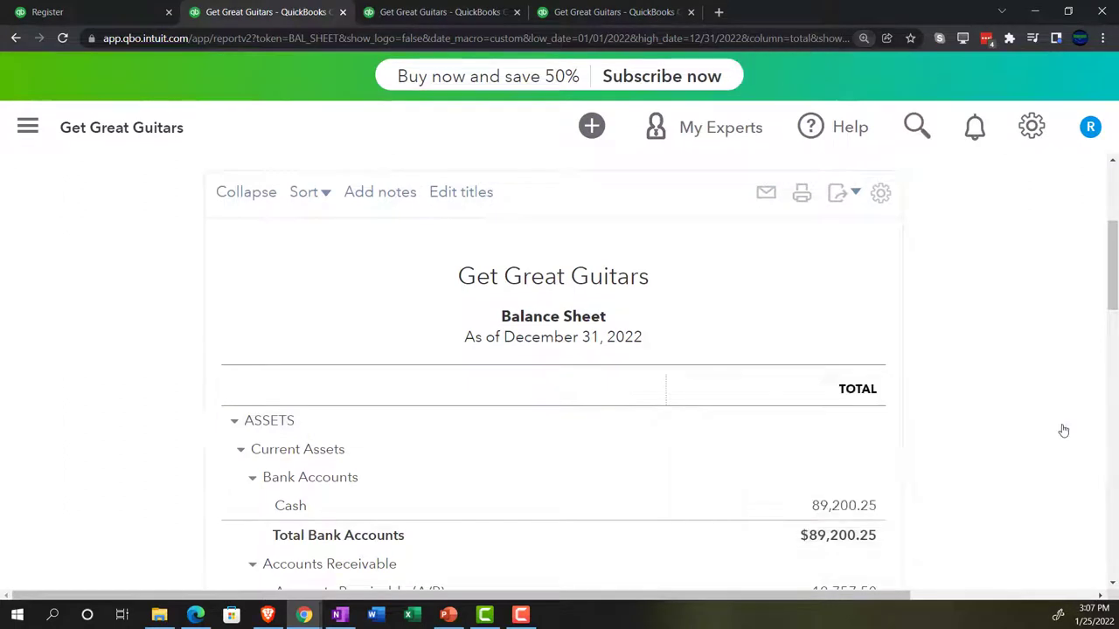
Drill into the Balance Sheet's Cash amount and examine the paycheck transactions at the end of the Transaction Report.
scroll(1000, 408, "down", 2)
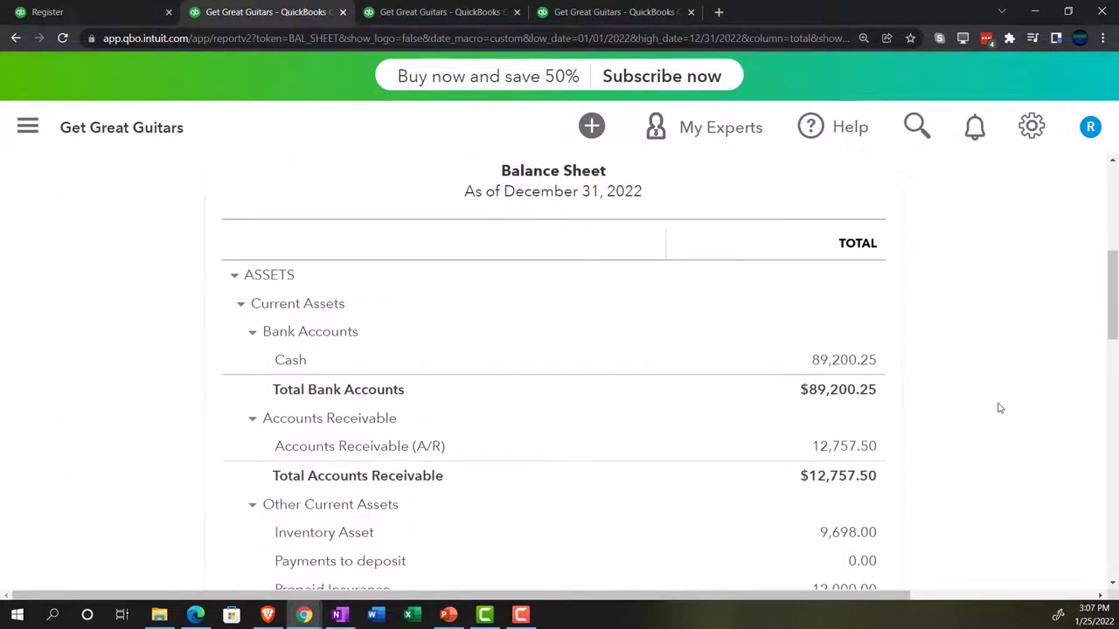
left_click(849, 368)
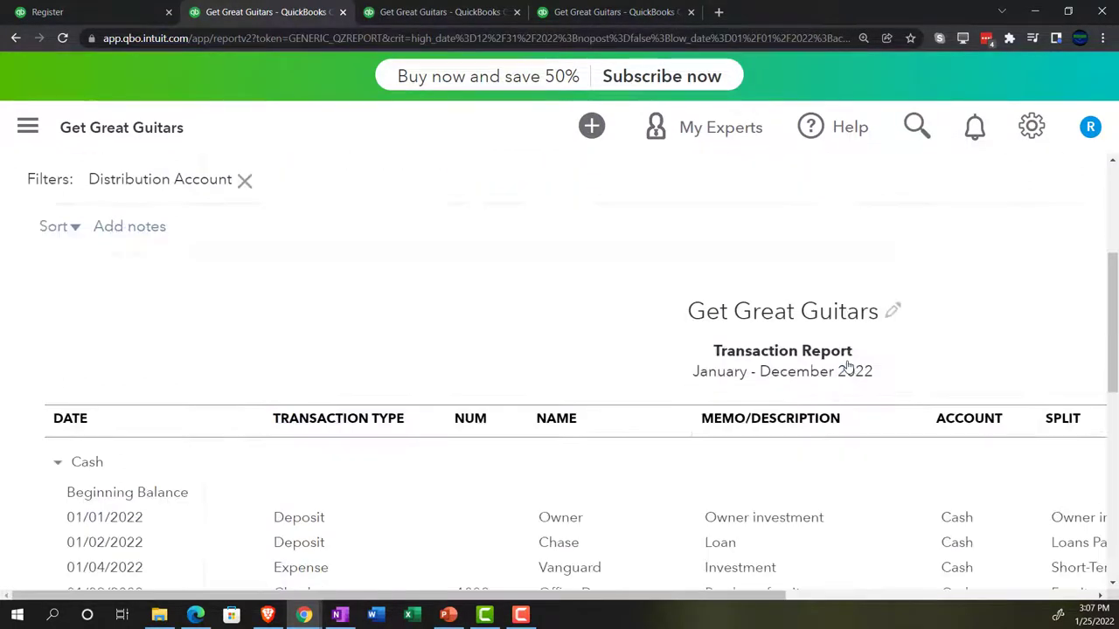
scroll(612, 427, "down", 3)
scroll(611, 427, "down", 5)
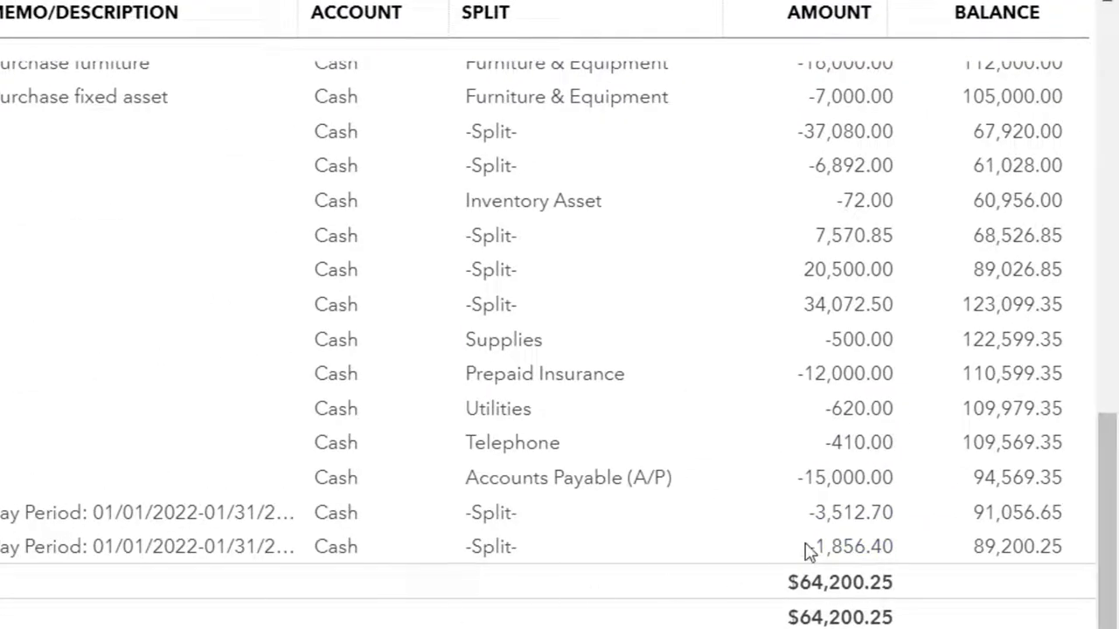
Open the salaried employee's paycheck from the Transaction Report, review its details and close it.
left_click(840, 515)
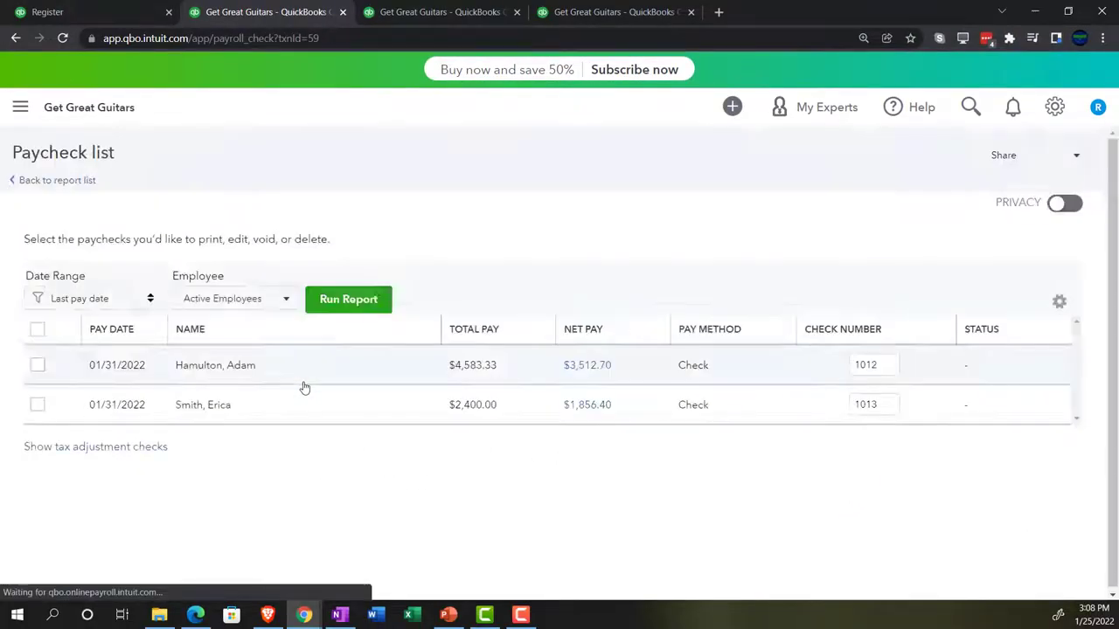
scroll(747, 398, "down", 3)
scroll(746, 408, "up", 3)
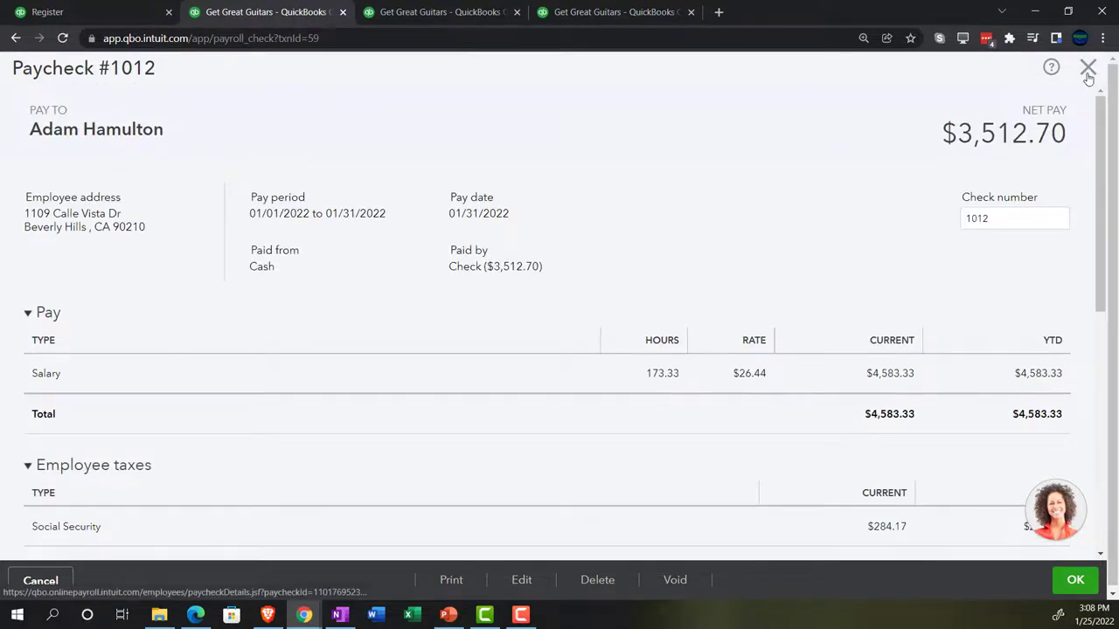
left_click(1088, 69)
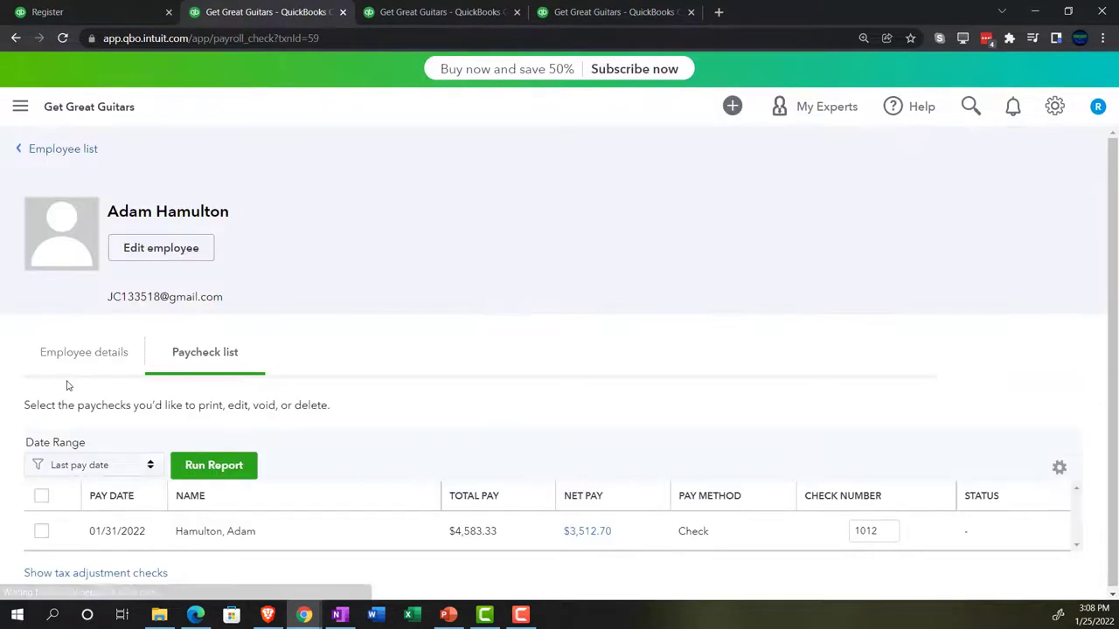
Leave the employee's page and open the Balance Sheet from the favorite reports, with the navigation hidden.
left_click(56, 150)
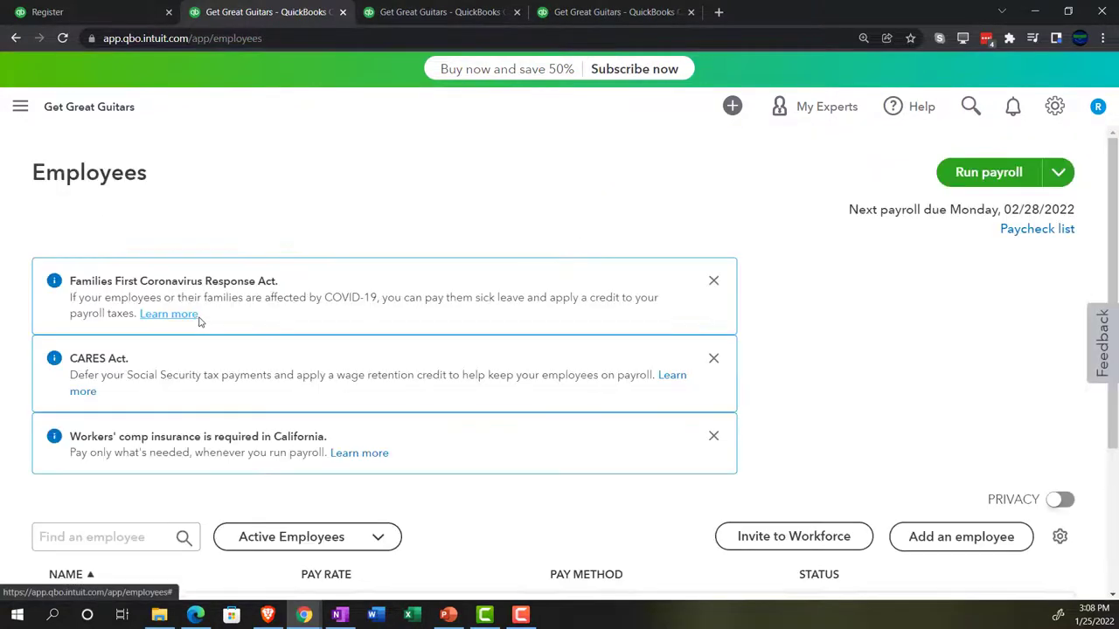
left_click(20, 107)
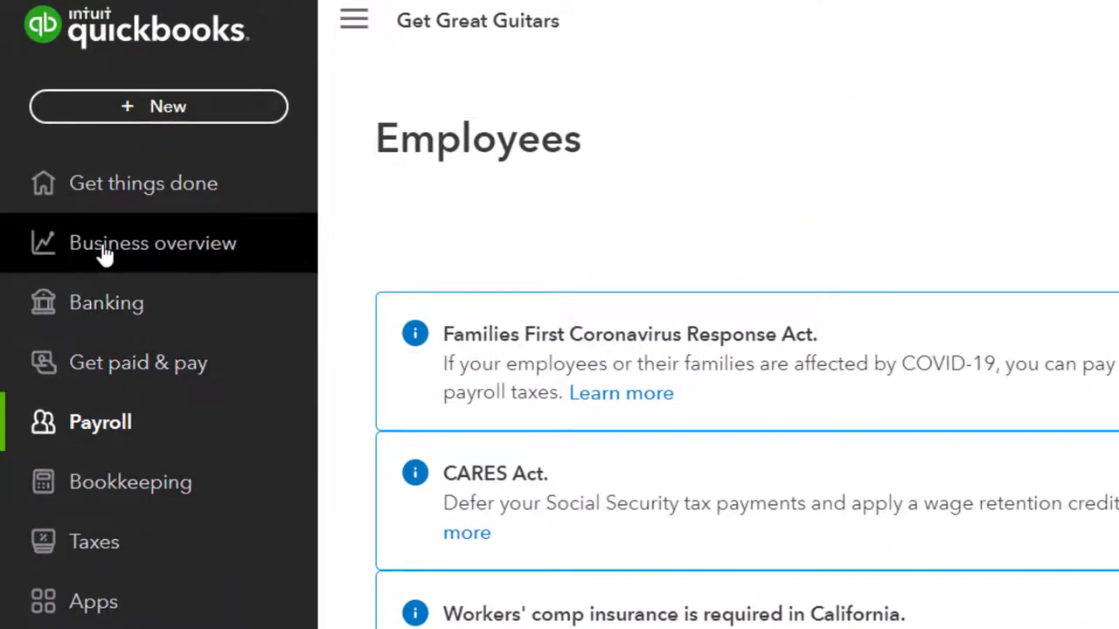
left_click(104, 252)
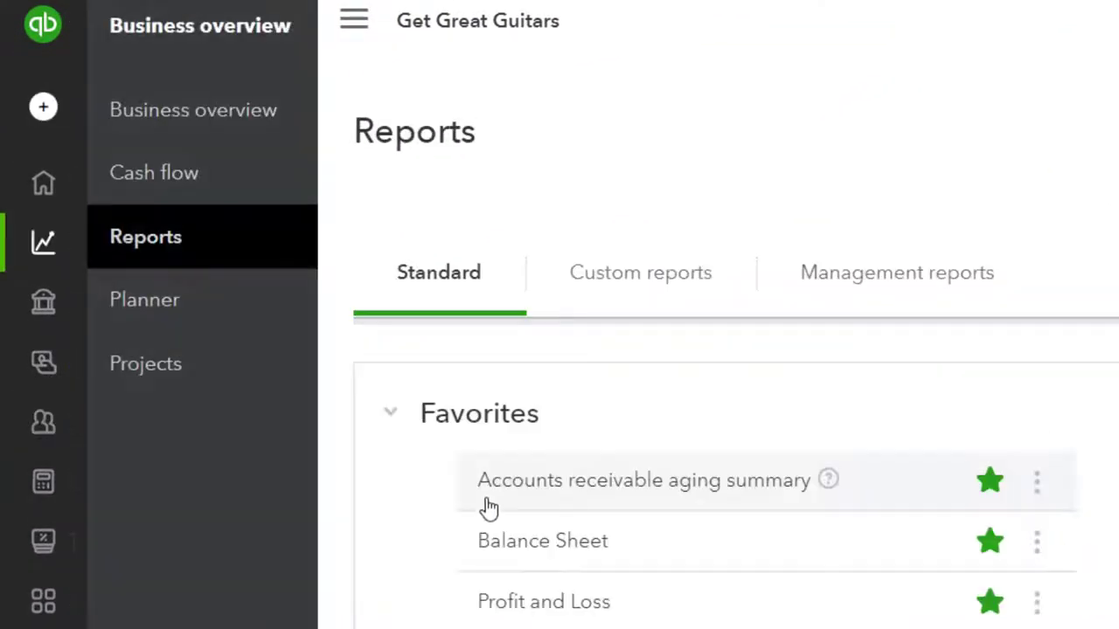
left_click(520, 559)
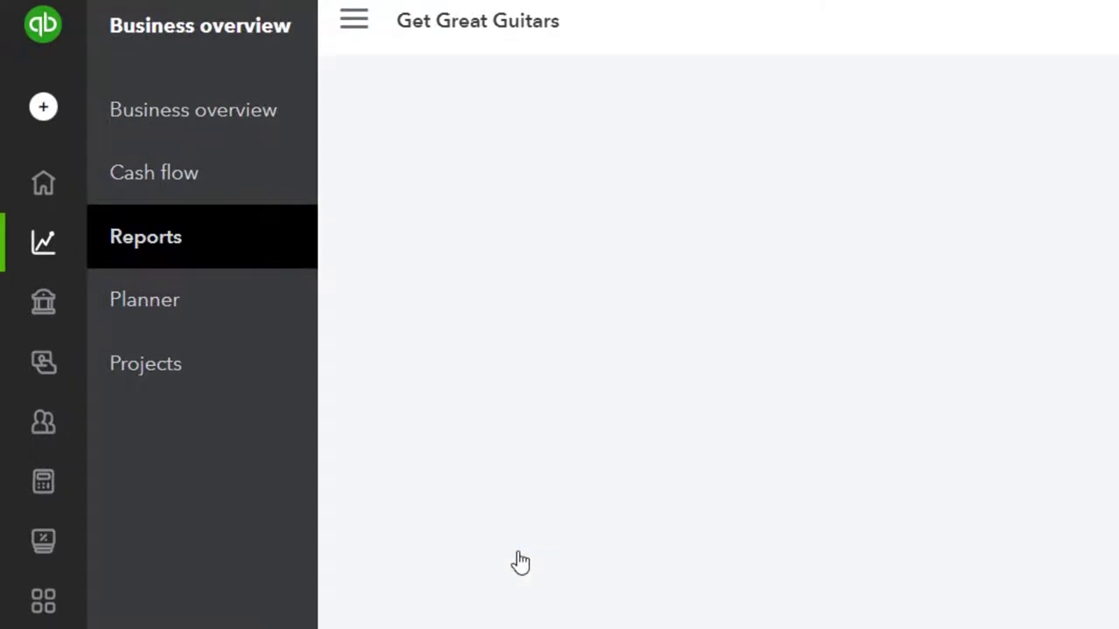
left_click(188, 105)
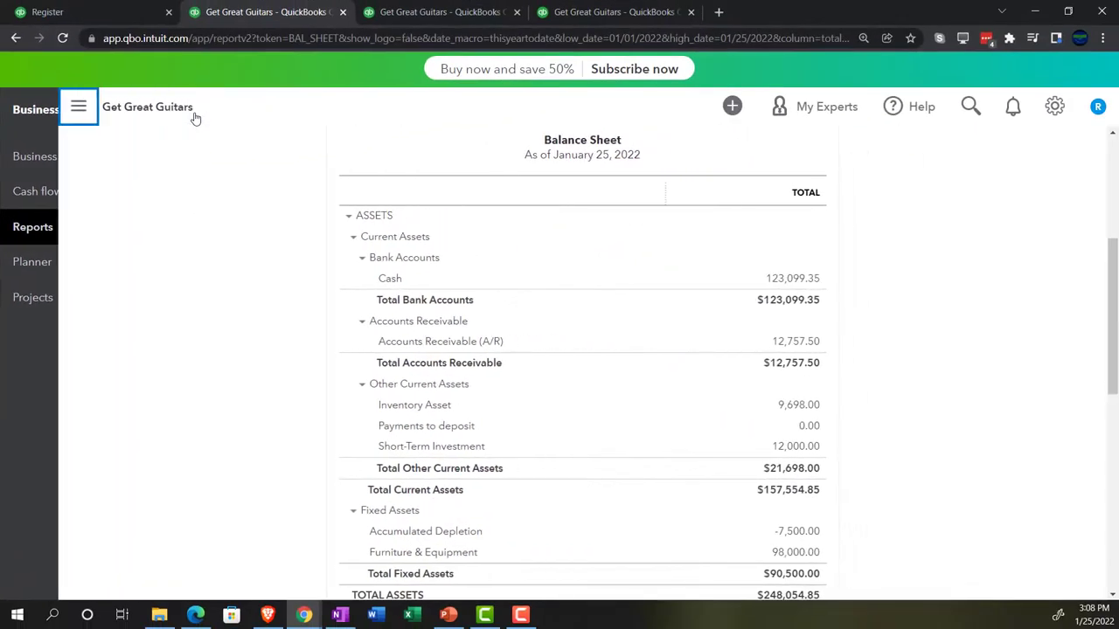
Set the Balance Sheet's report period to 01/01/2022 through 12/31/2022, run the report and enlarge the page.
scroll(279, 253, "up", 4)
left_click(284, 228)
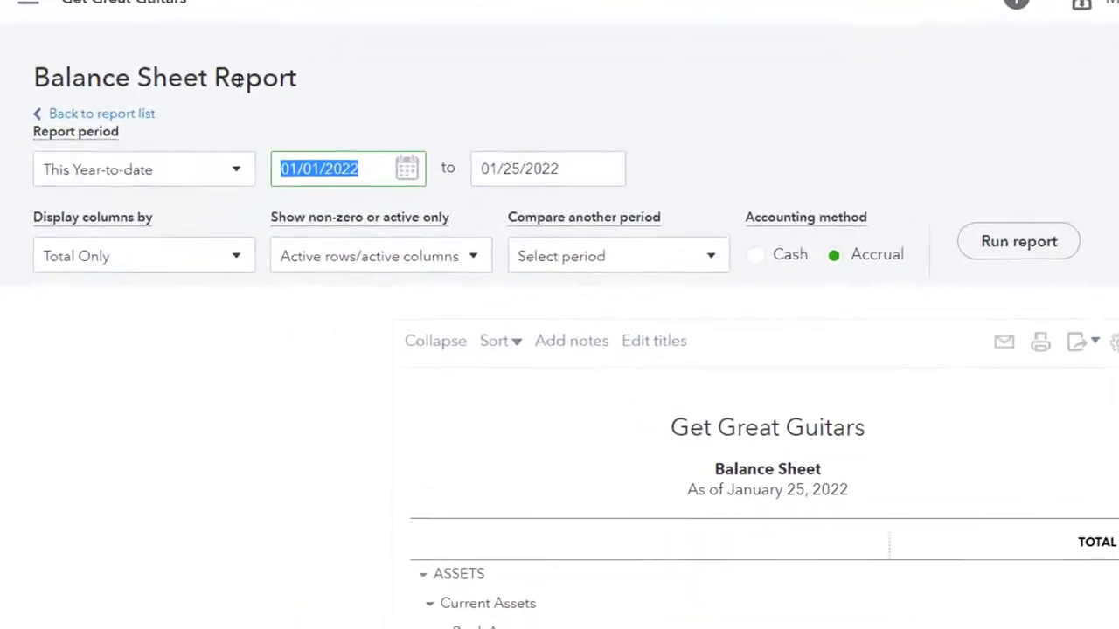
type("01/")
type("01/2022")
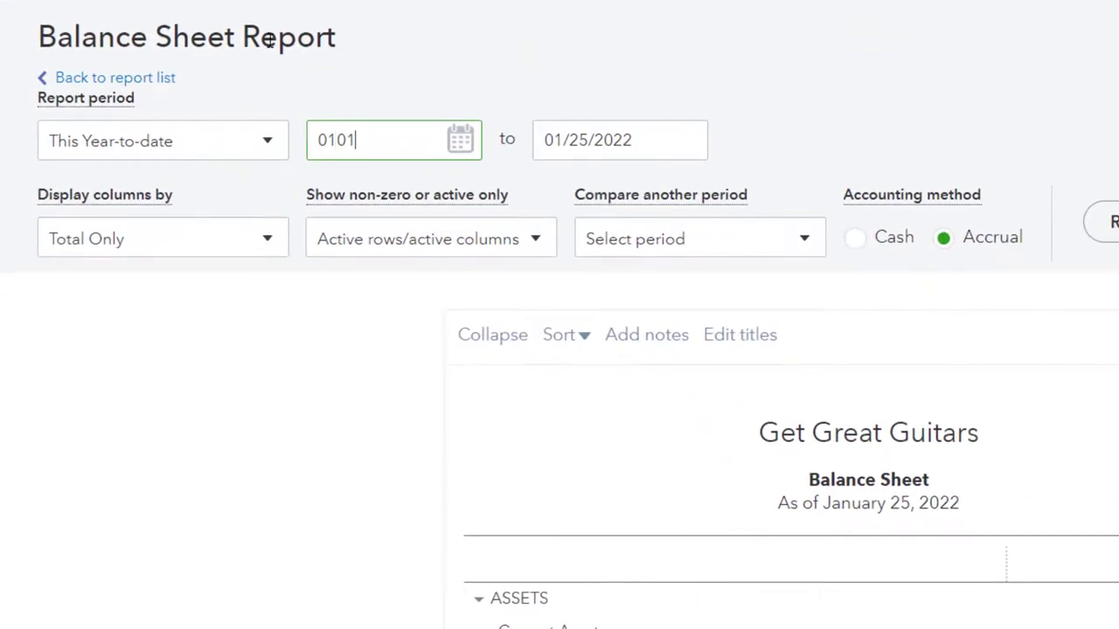
key("Tab")
type("12312")
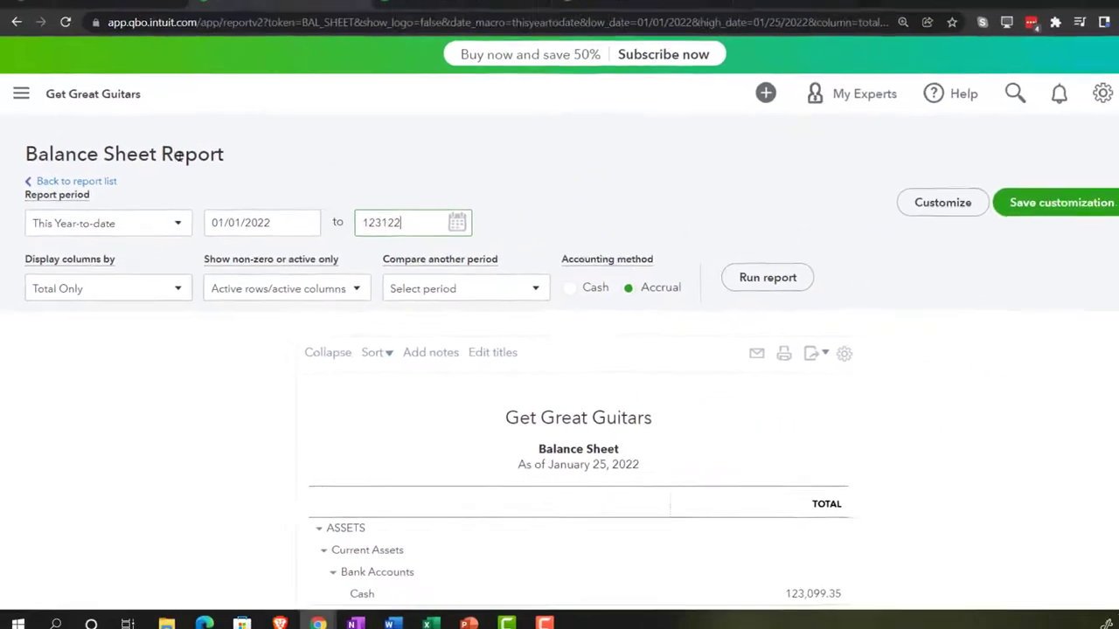
key("Tab")
left_click(732, 281)
scroll(278, 476, "down", 2)
key("ctrl+plus")
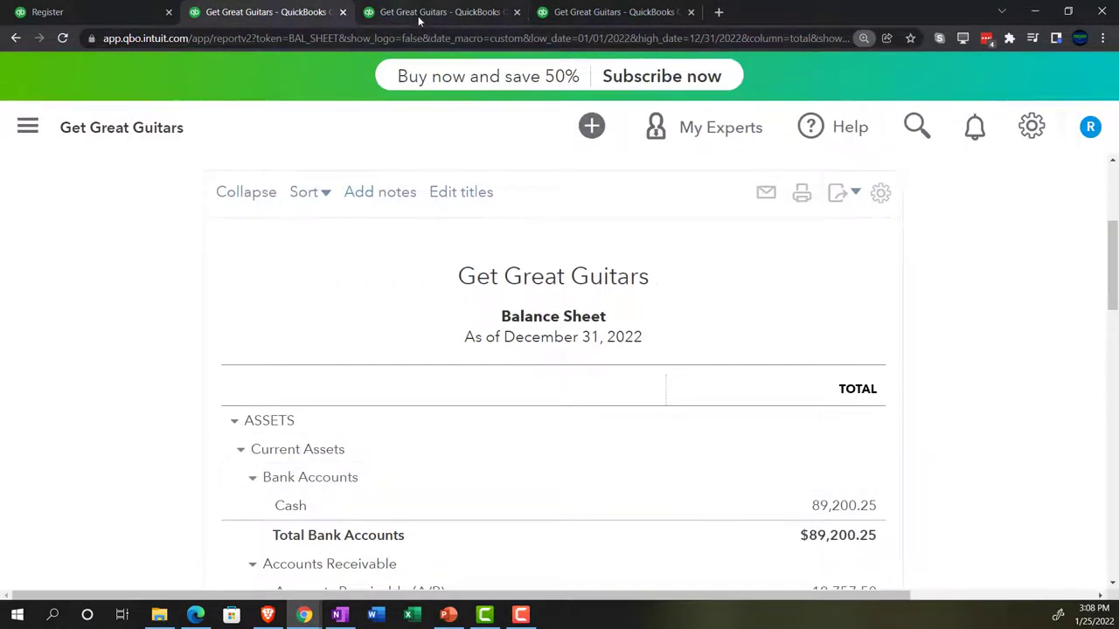
Switch to the Profit and Loss report, dismiss the live help offer, rerun the report and show its Payroll expenses.
left_click(419, 11)
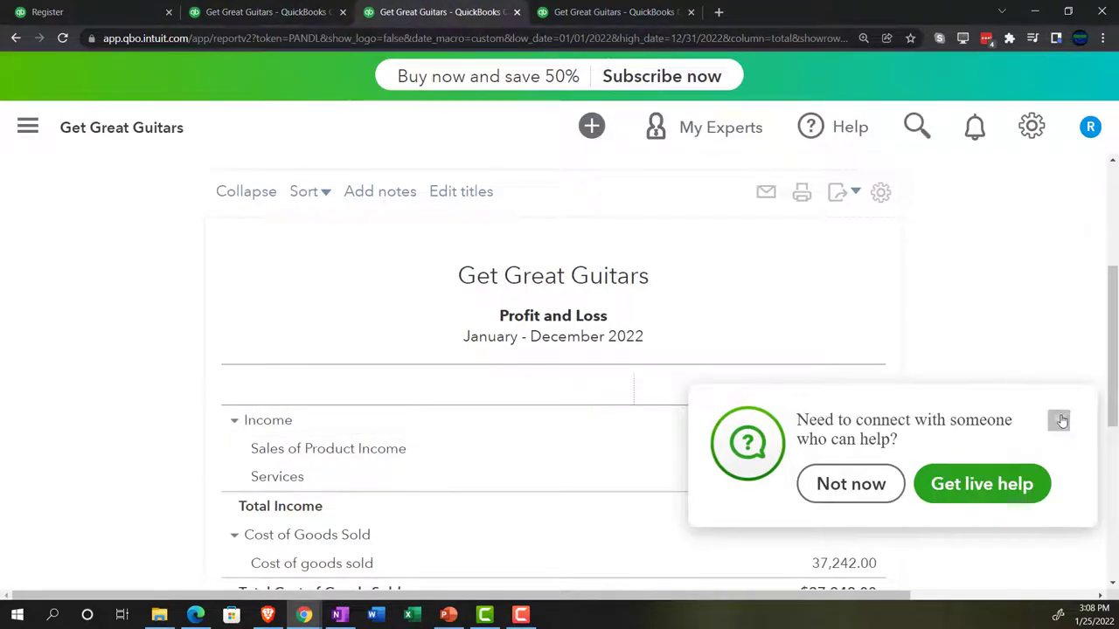
left_click(1057, 420)
scroll(968, 338, "up", 5)
left_click(975, 368)
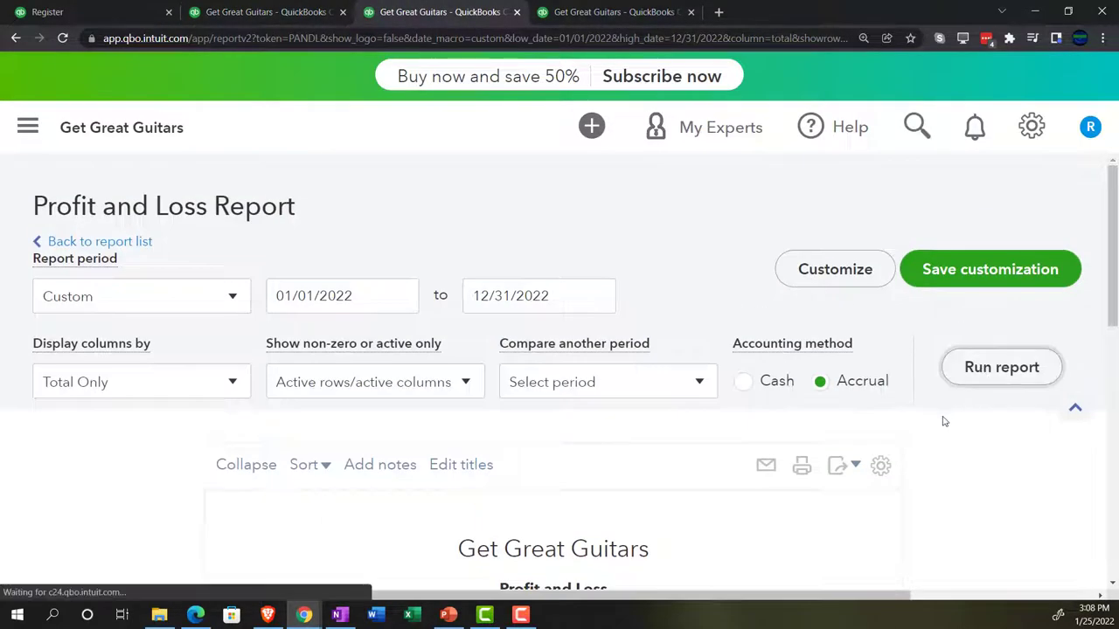
scroll(942, 426, "down", 4)
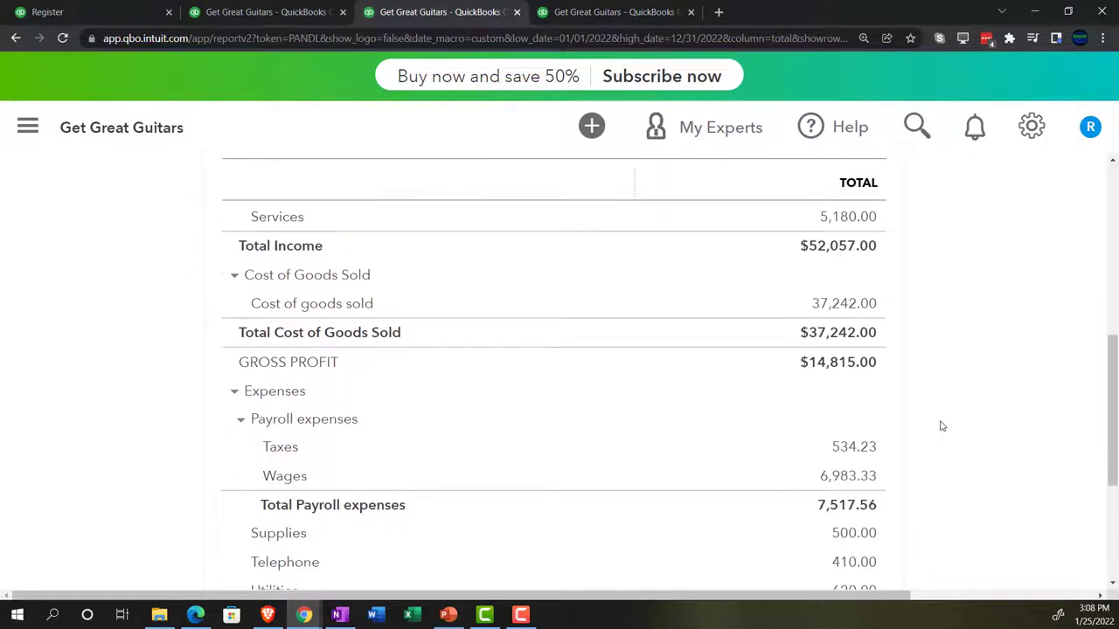
scroll(942, 425, "down", 1)
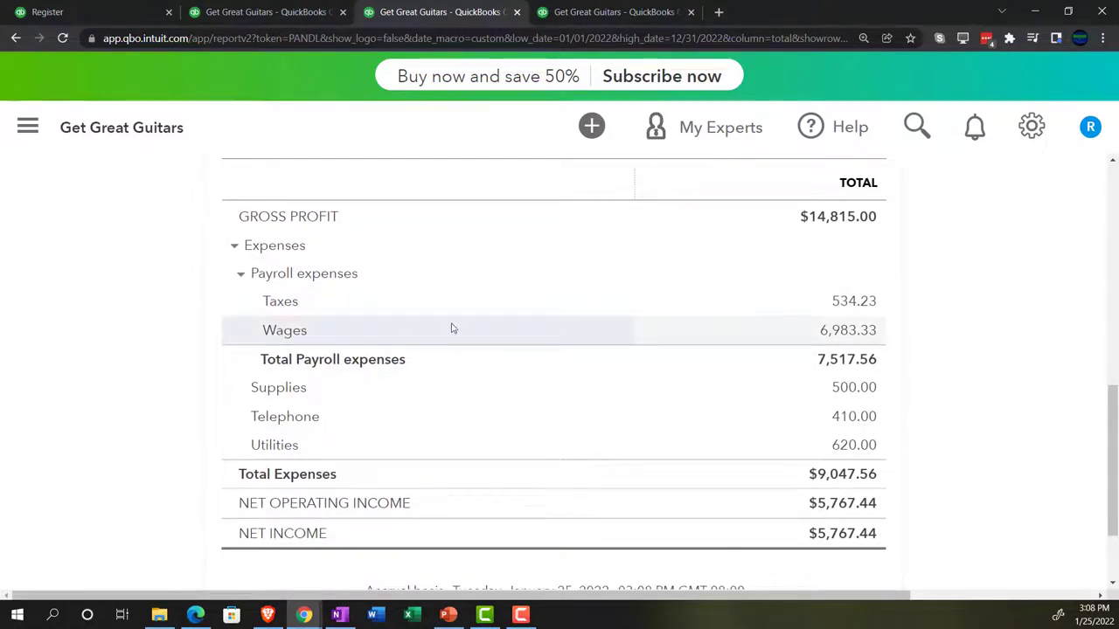
Drill into the Wages amount under Payroll expenses, review the paycheck transactions and return to the Profit and Loss.
left_click(841, 333)
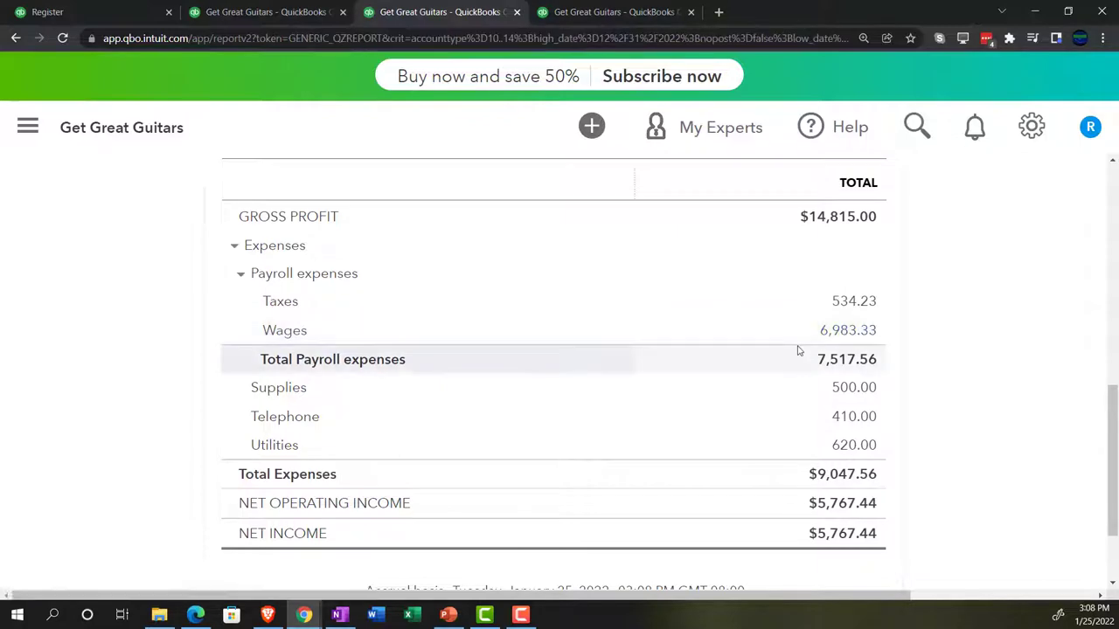
scroll(806, 357, "down", 3)
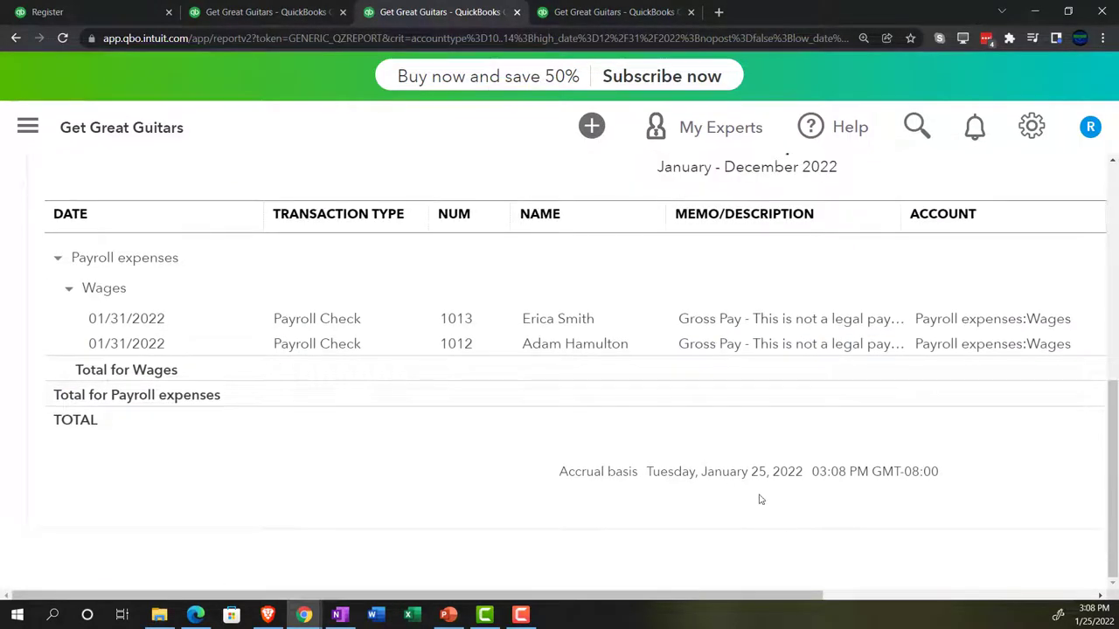
key("ctrl+minus")
key("ctrl+minus")
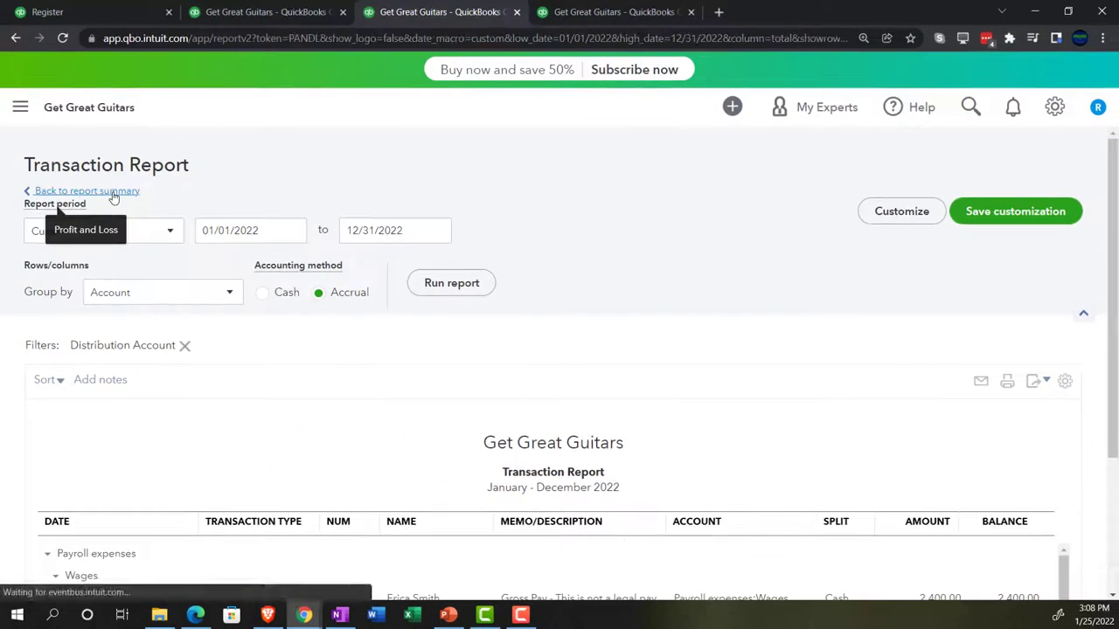
left_click(113, 198)
scroll(114, 197, "down", 5)
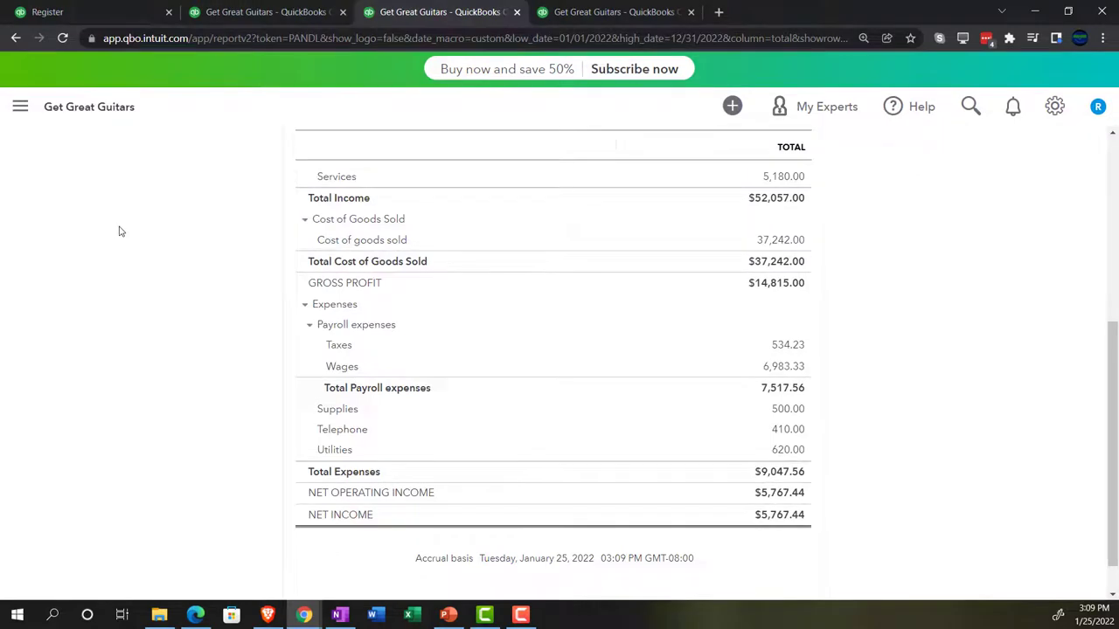
Switch to the Balance Sheet, enlarge the page and examine the Payroll Liabilities under Other Current Liabilities.
left_click(276, 13)
key("ctrl+plus")
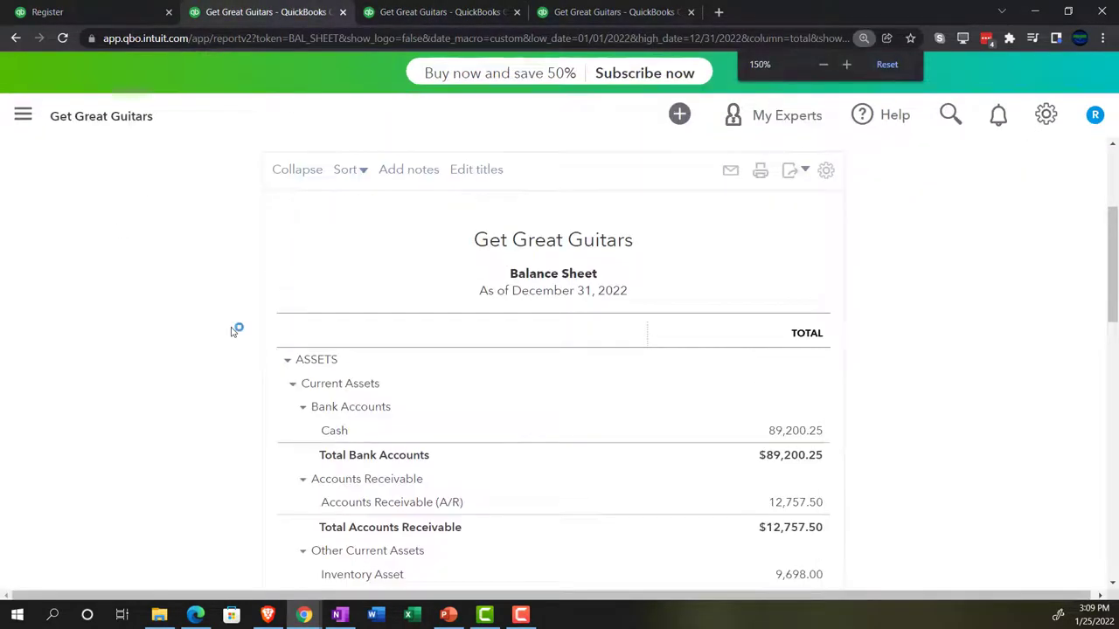
key("ctrl+plus")
scroll(232, 331, "down", 5)
scroll(231, 332, "down", 5)
scroll(145, 286, "down", 1)
scroll(144, 286, "down", 1)
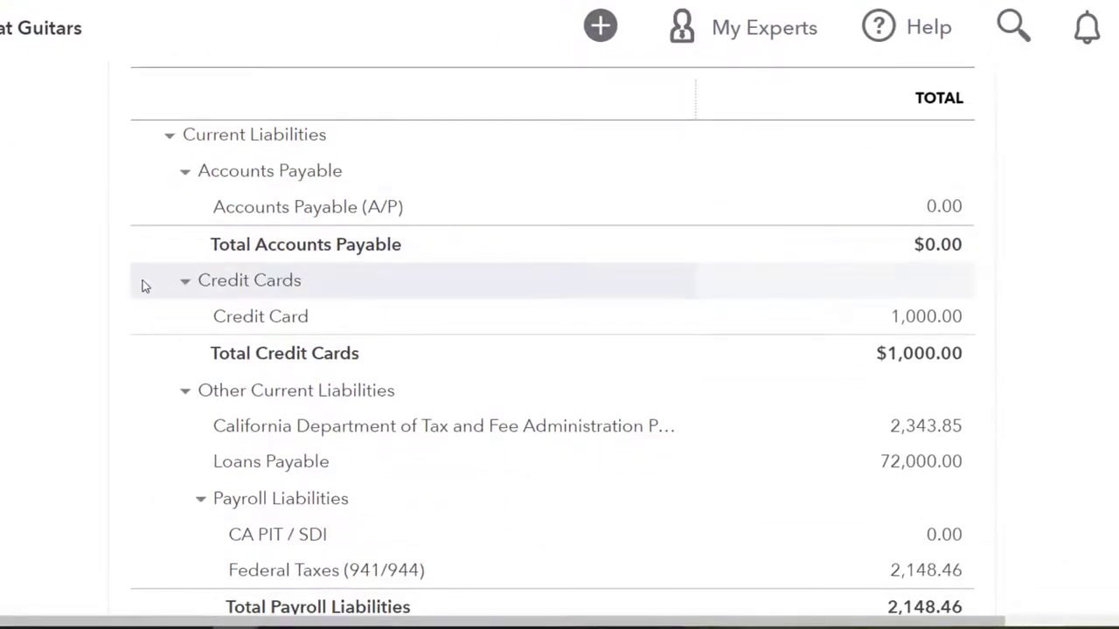
scroll(145, 286, "down", 1)
scroll(144, 285, "down", 1)
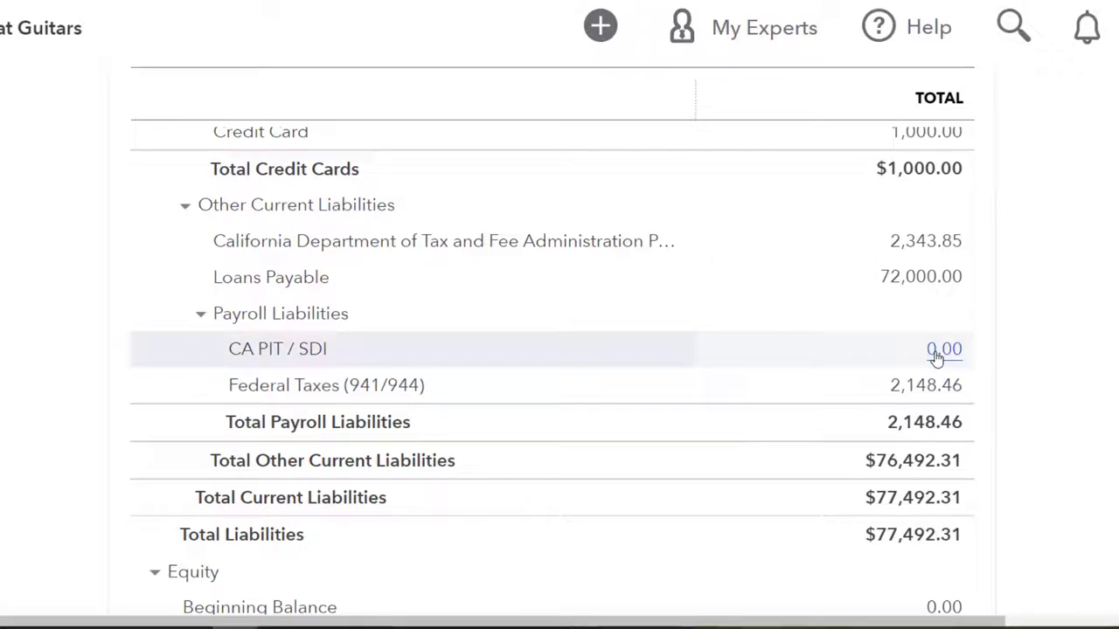
Drill into the Federal Taxes (941/944) liability, review its payroll check transactions and return to the Balance Sheet.
left_click(926, 385)
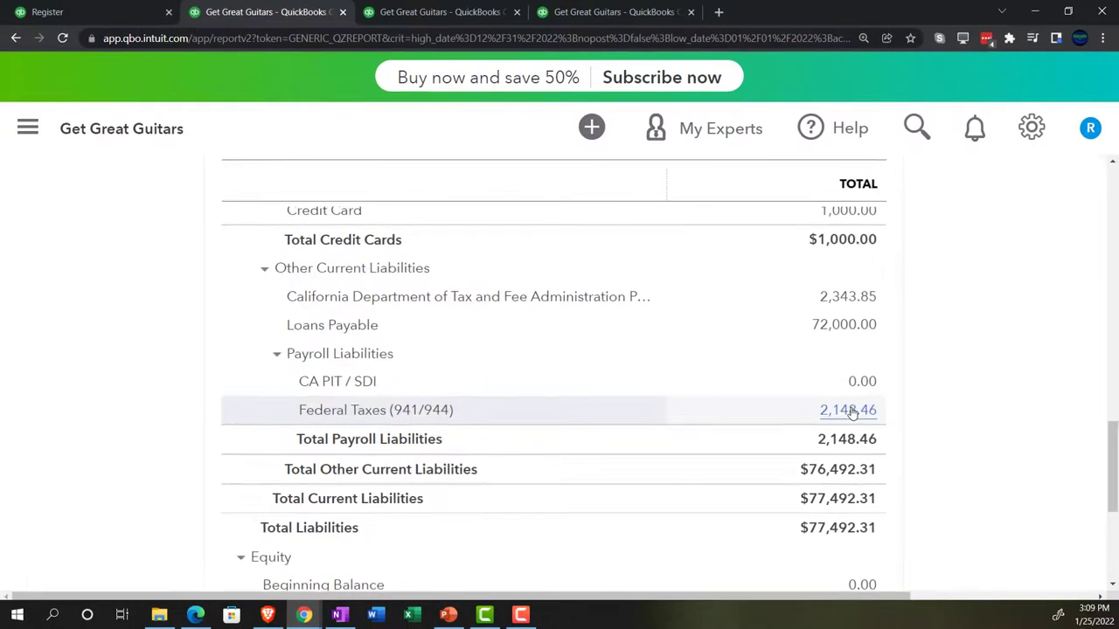
scroll(853, 412, "down", 1)
key("ctrl+minus")
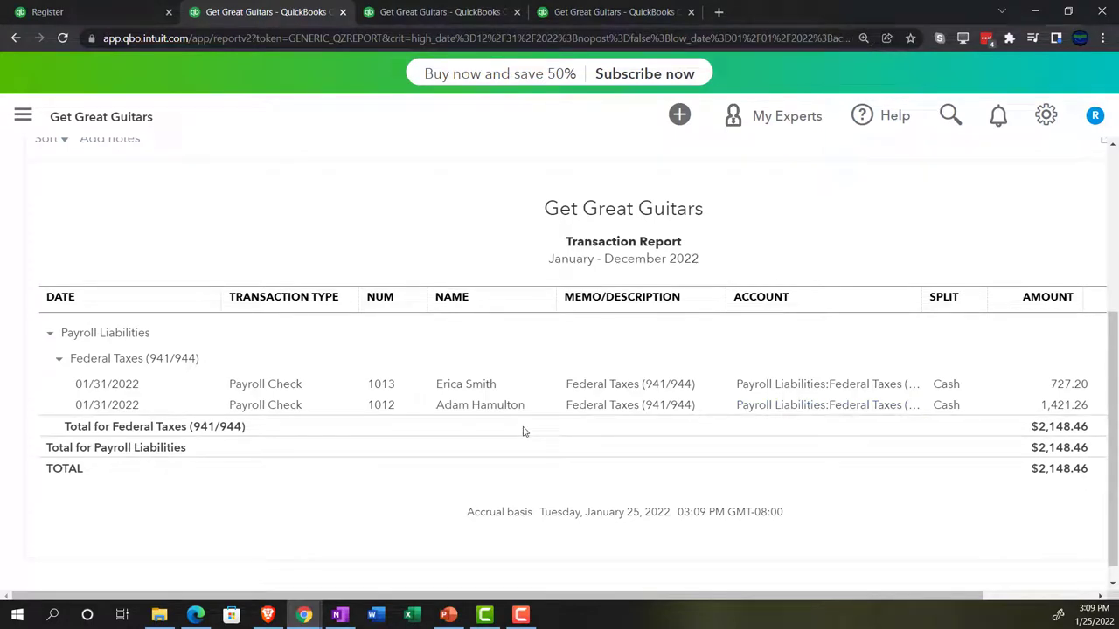
key("ctrl+minus")
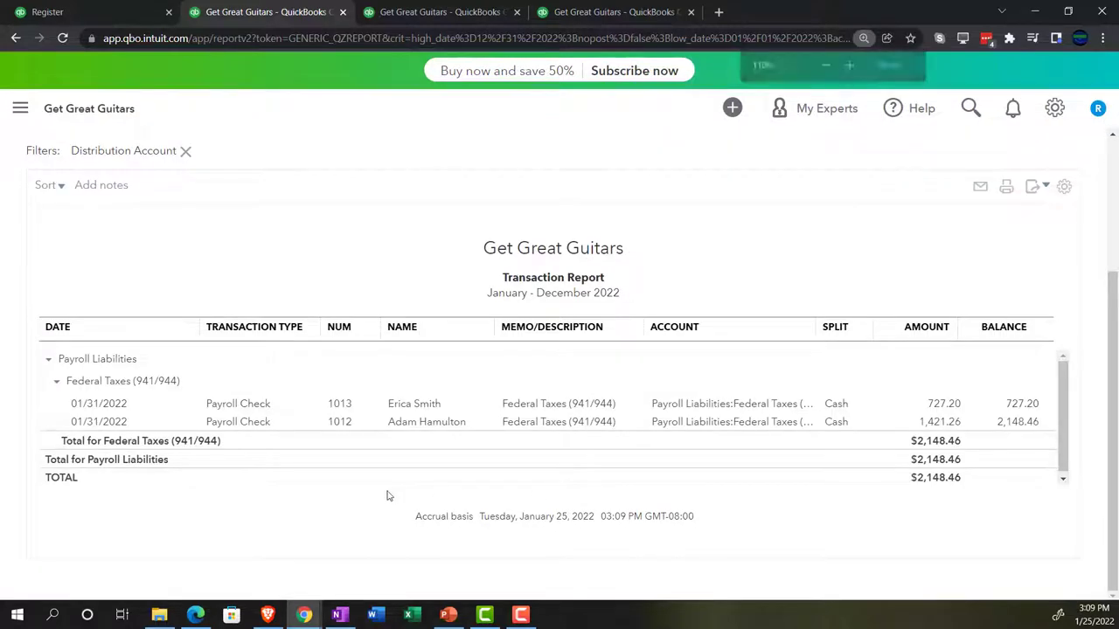
scroll(297, 372, "up", 2)
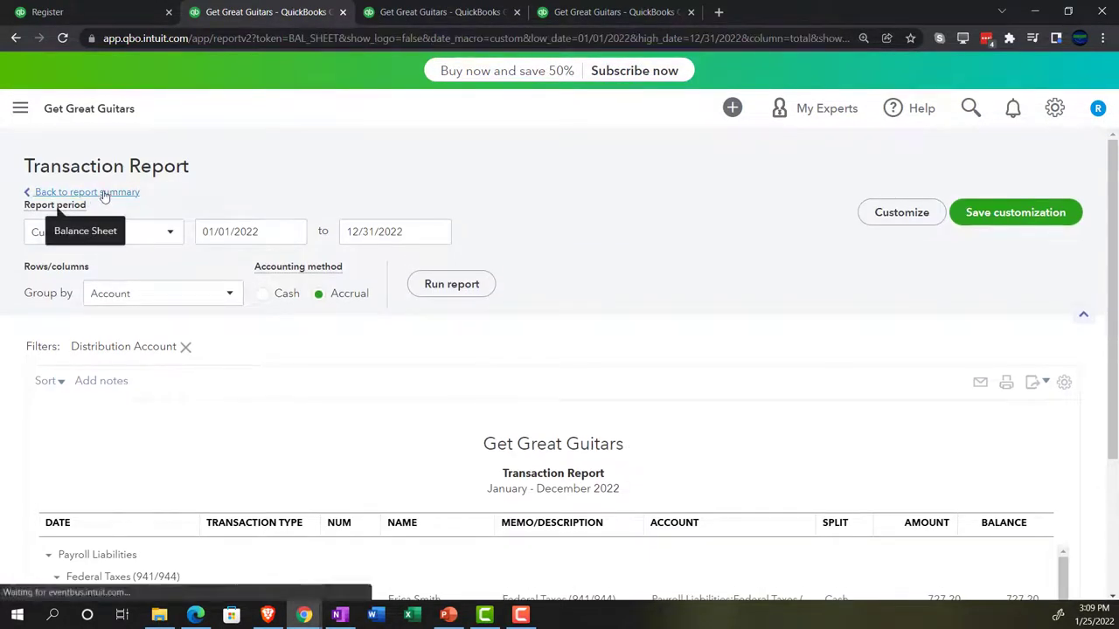
left_click(87, 193)
key("ctrl+plus")
key("ctrl+plus")
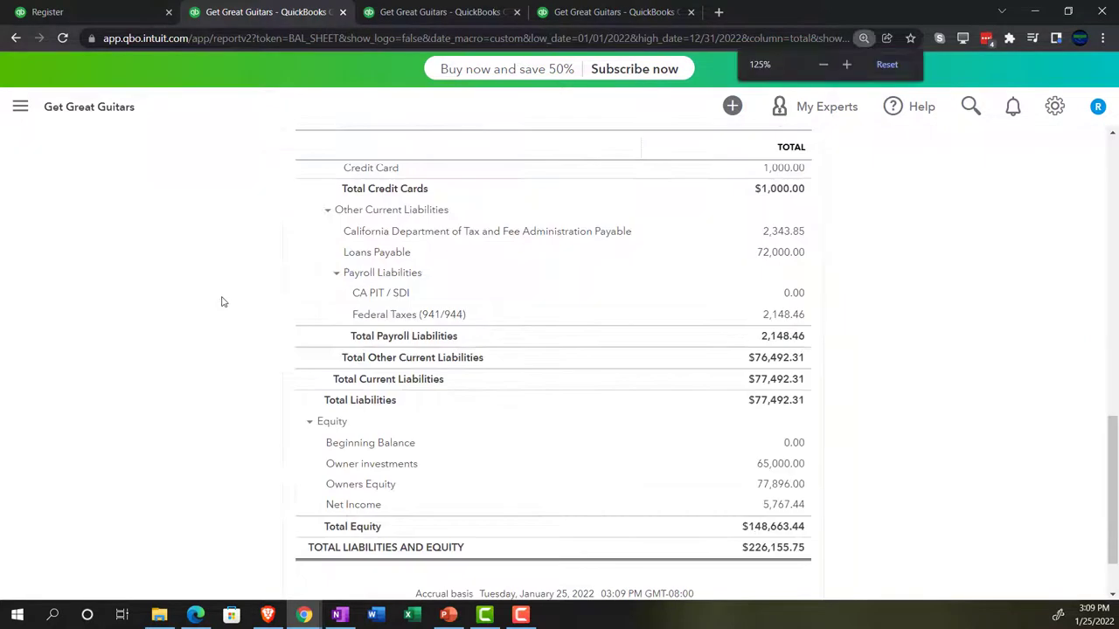
Drill into the Taxes amount under Payroll expenses in the Profit and Loss, review the employer tax transactions and return to the report.
left_click(402, 13)
scroll(306, 335, "down", 1)
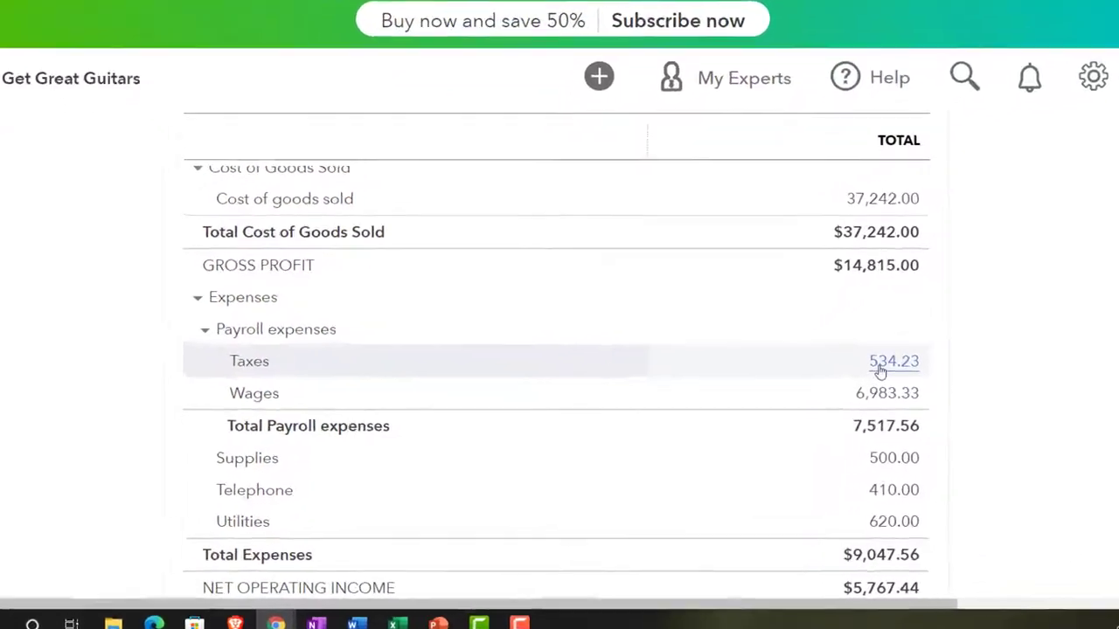
left_click(980, 323)
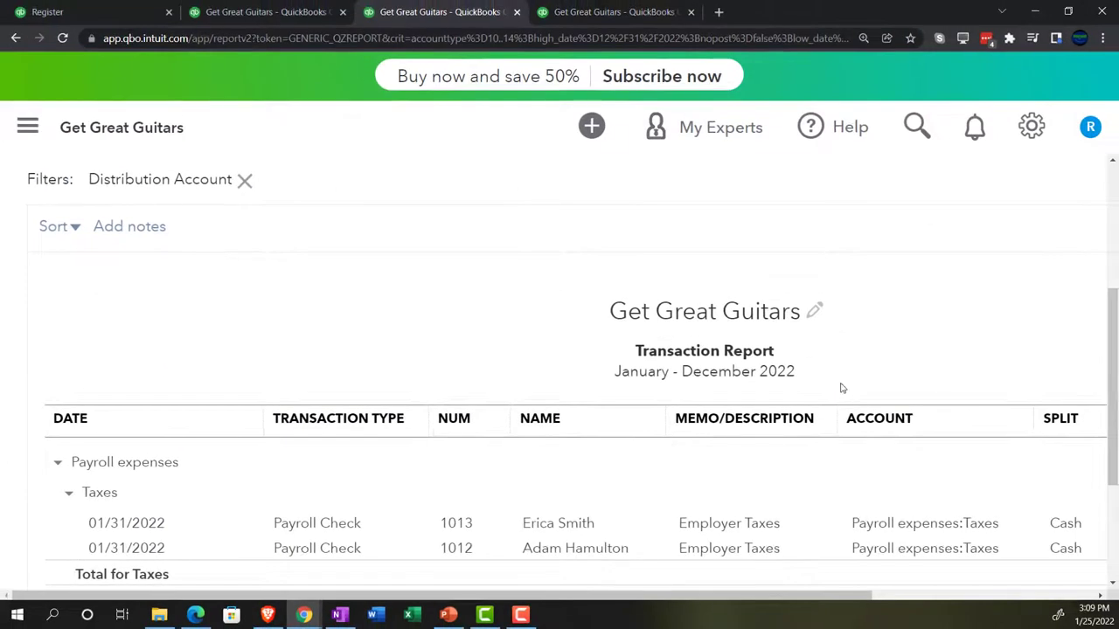
key("ctrl+minus")
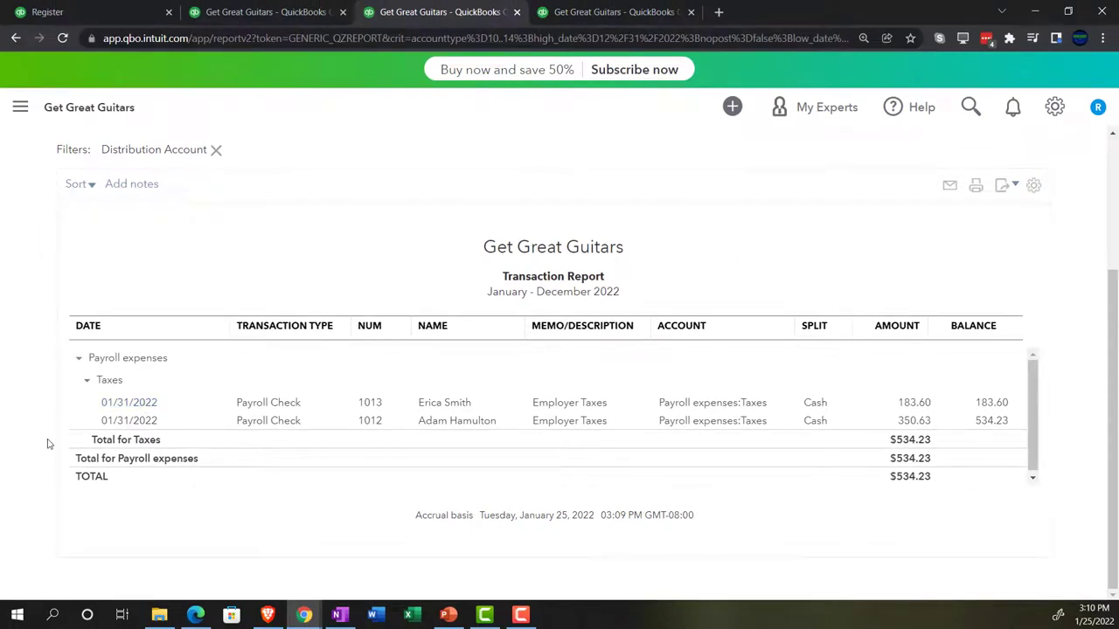
scroll(48, 444, "up", 3)
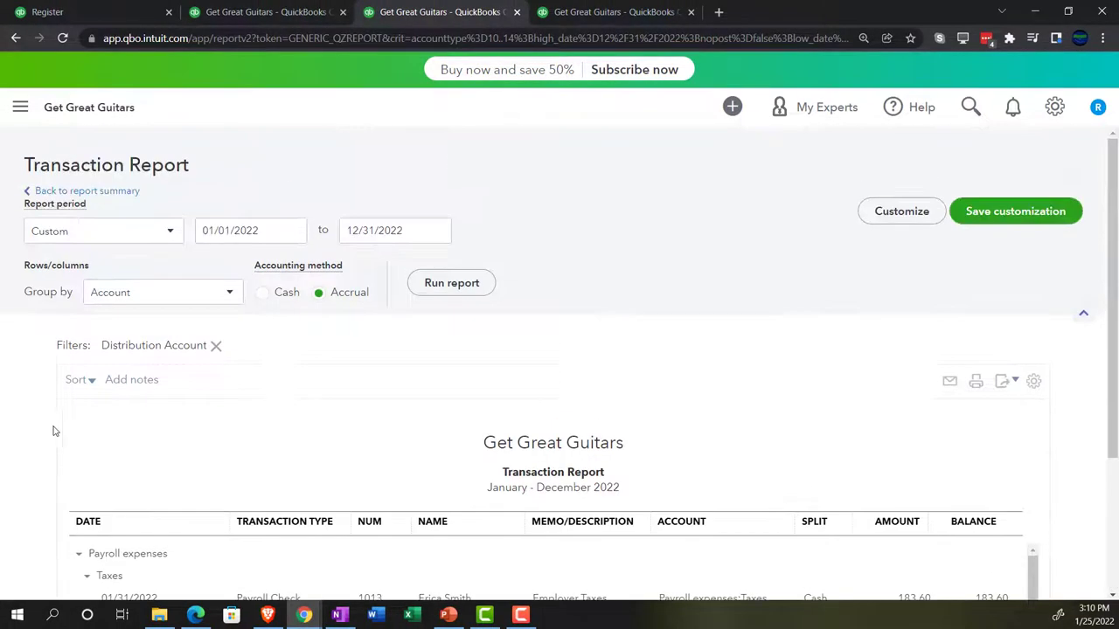
left_click(105, 191)
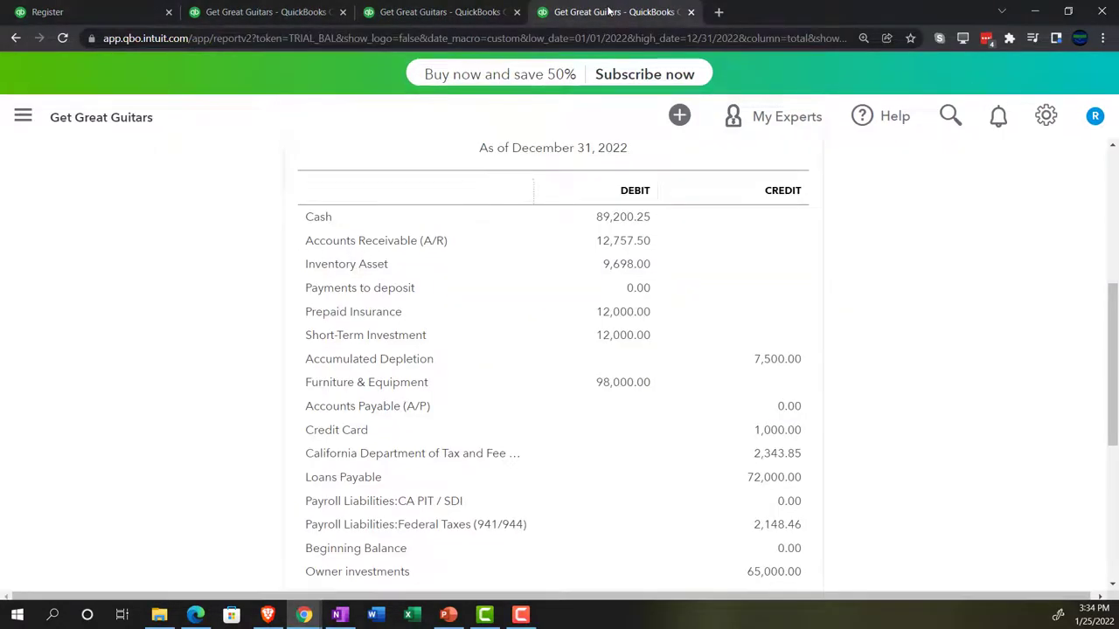
Review the account balances in the Trial Balance as of December 31, 2022, with the page enlarged.
scroll(659, 320, "up", 4)
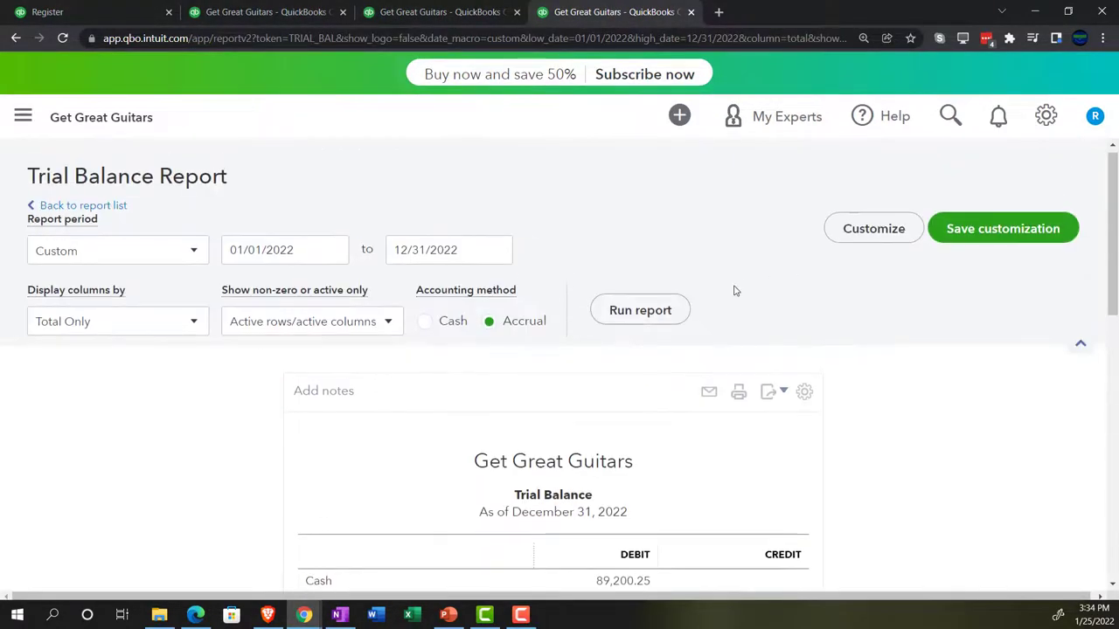
scroll(665, 311, "down", 3)
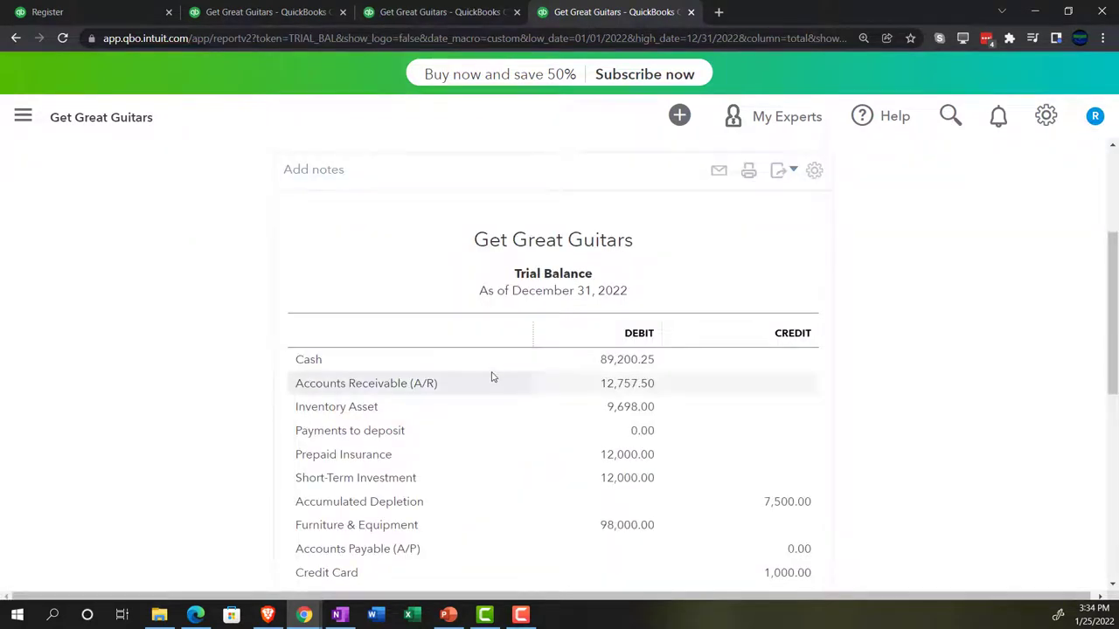
key("ctrl+plus")
key("ctrl+plus")
key("ctrl+plus")
key("ctrl+plus")
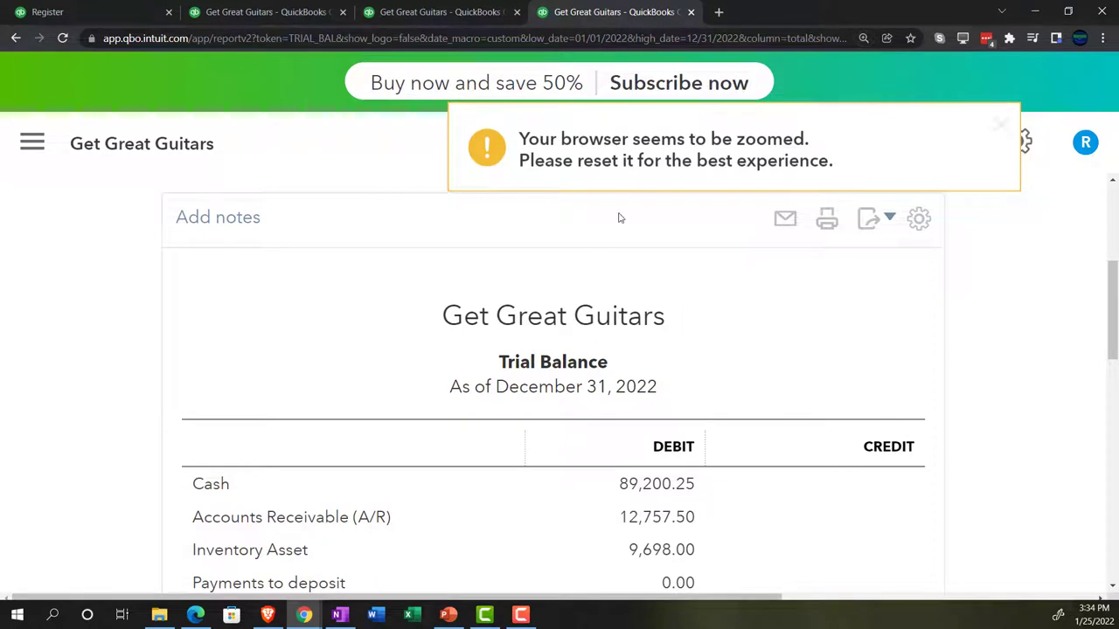
Duplicate the Trial Balance browser tab and open the Reports list in the copy, with the navigation hidden.
right_click(640, 14)
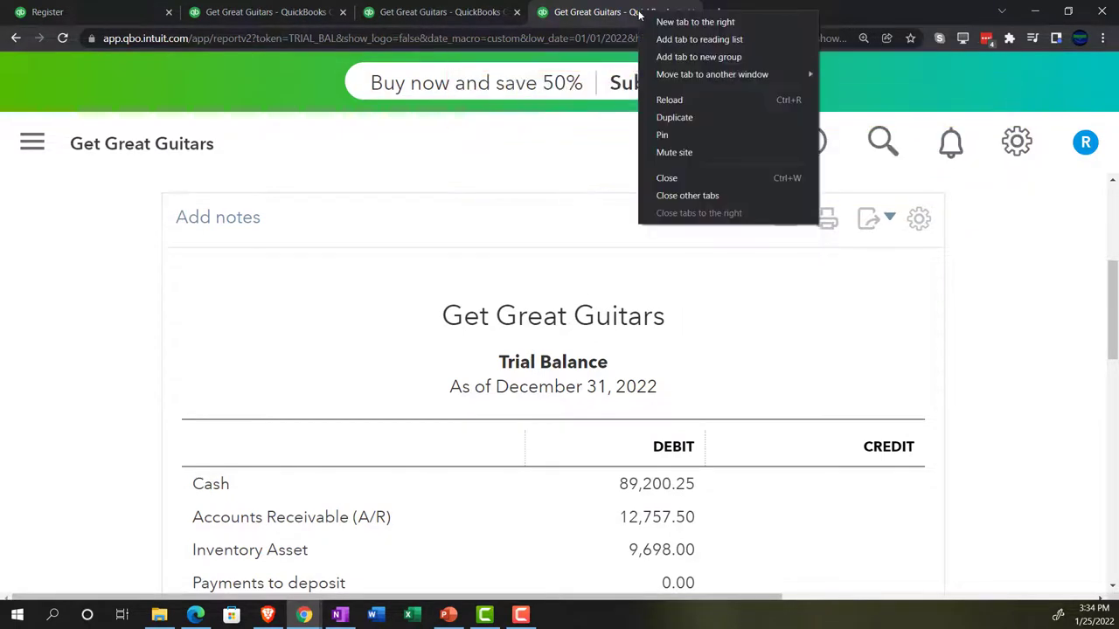
left_click(670, 117)
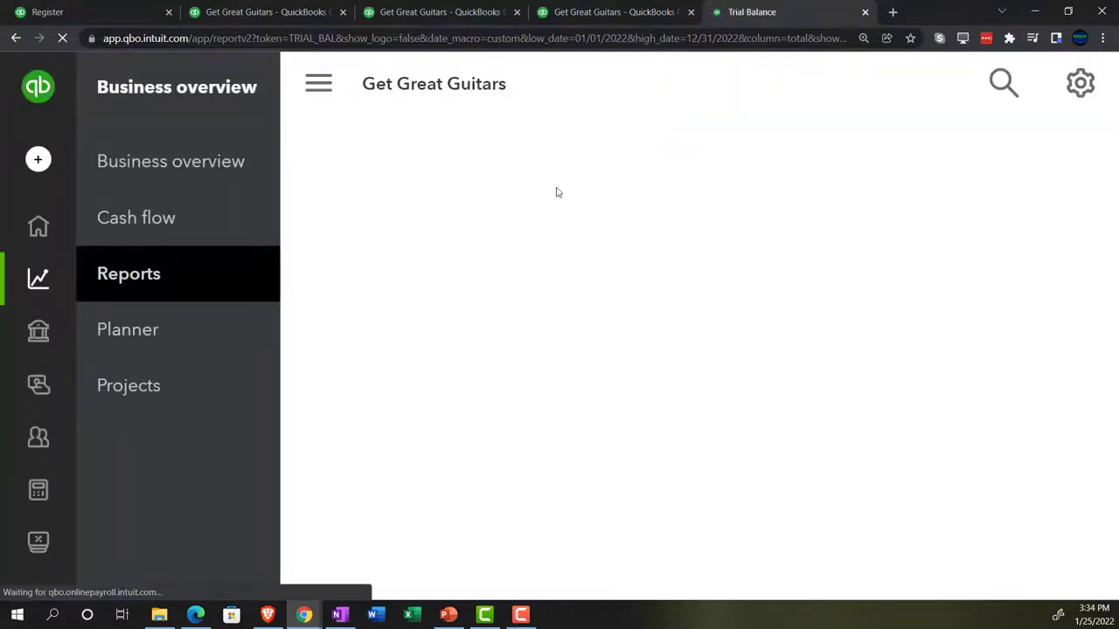
key("ctrl+minus")
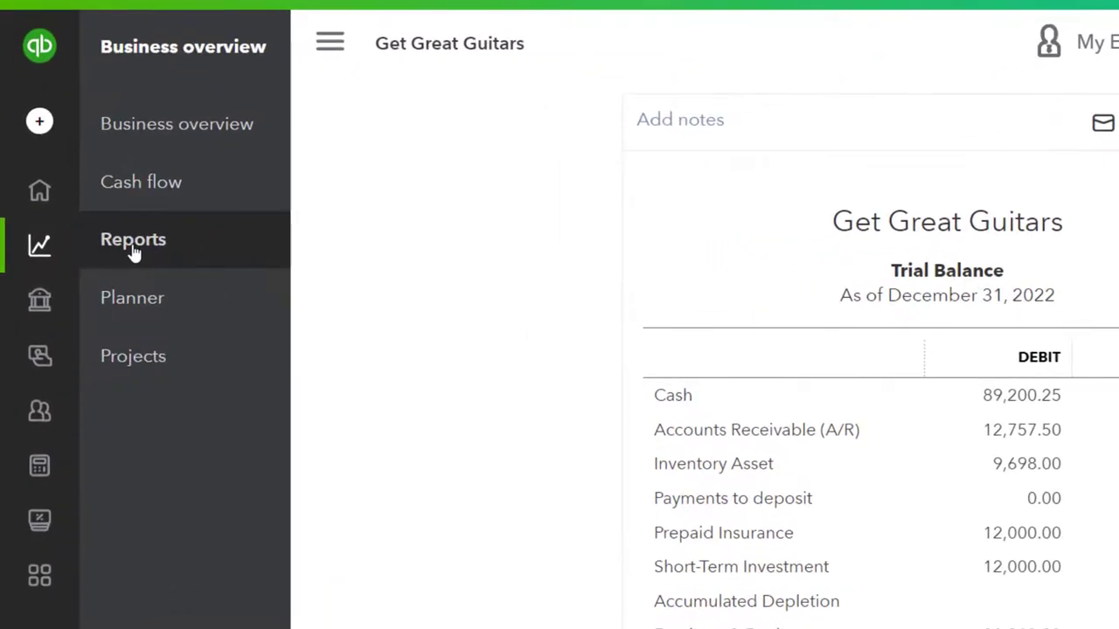
mouse_move(57, 245)
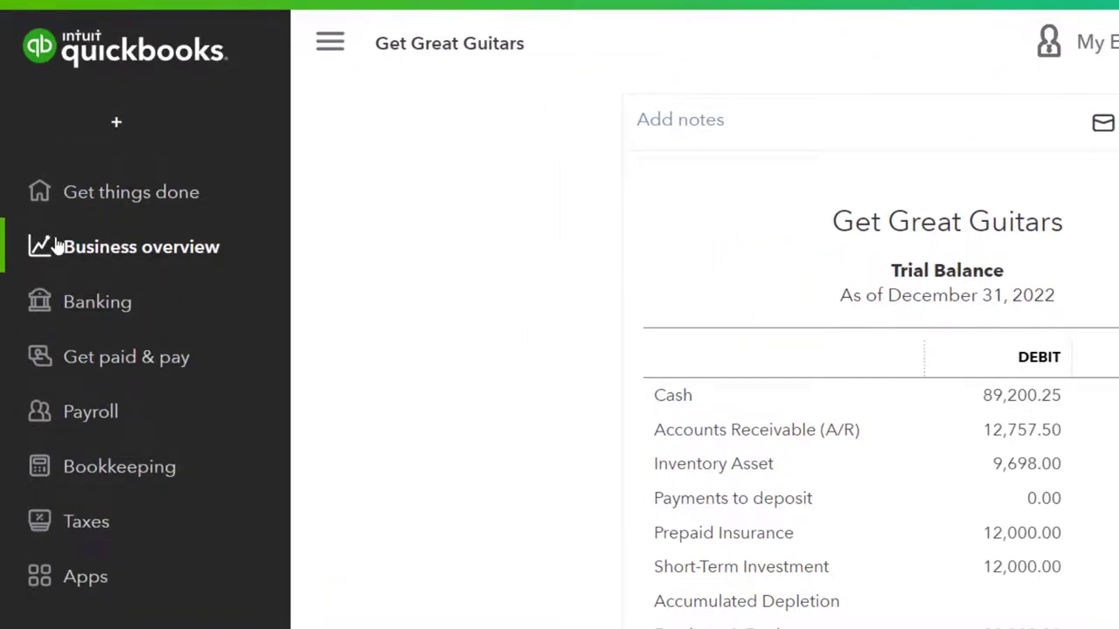
left_click(132, 249)
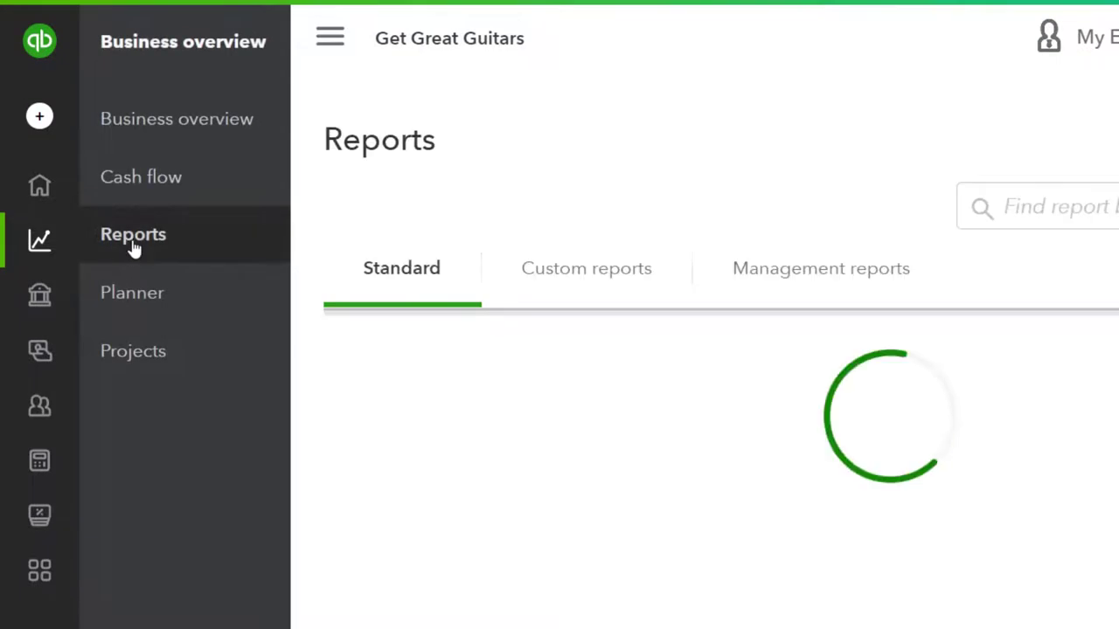
left_click(330, 38)
Look through the Payroll section of the standard reports and open the Payroll Summary by Employee report.
scroll(932, 472, "down", 10)
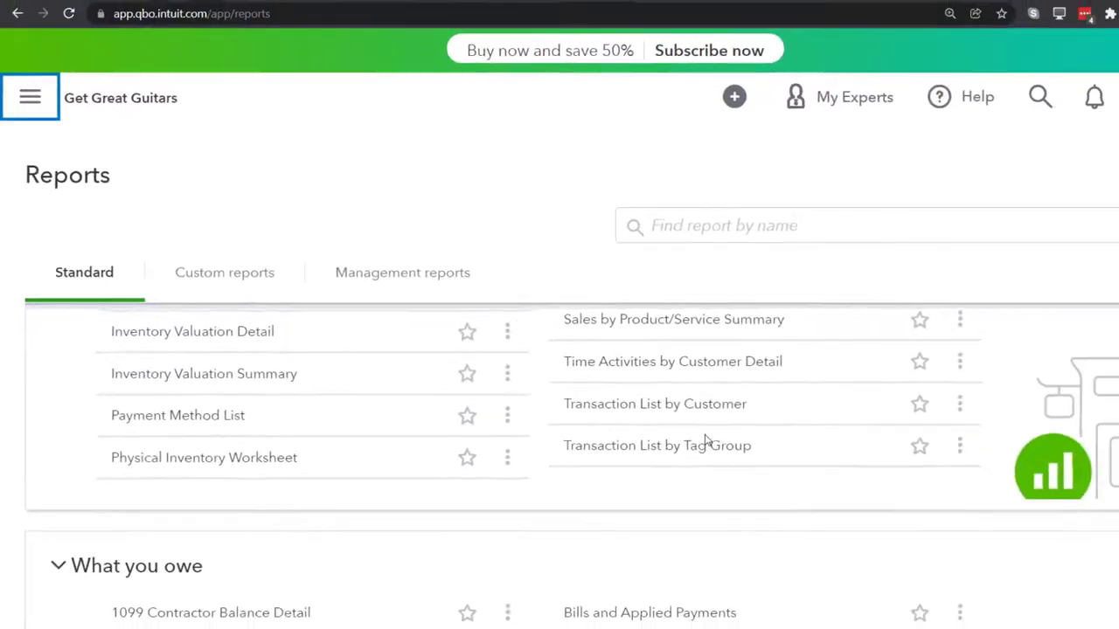
scroll(707, 442, "down", 10)
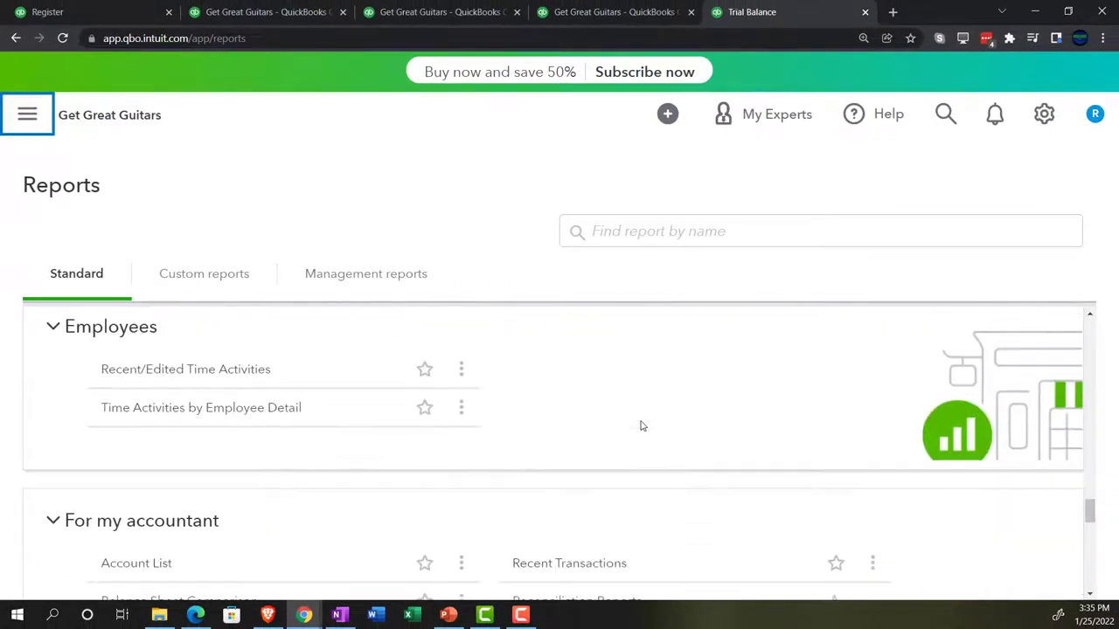
scroll(640, 426, "down", 6)
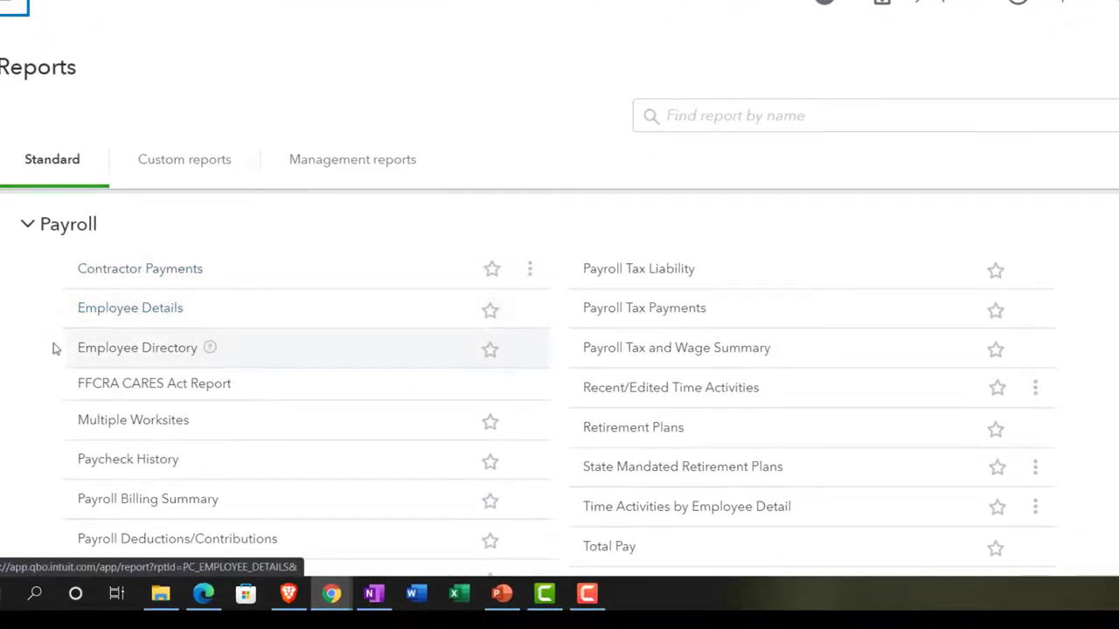
scroll(43, 341, "down", 1)
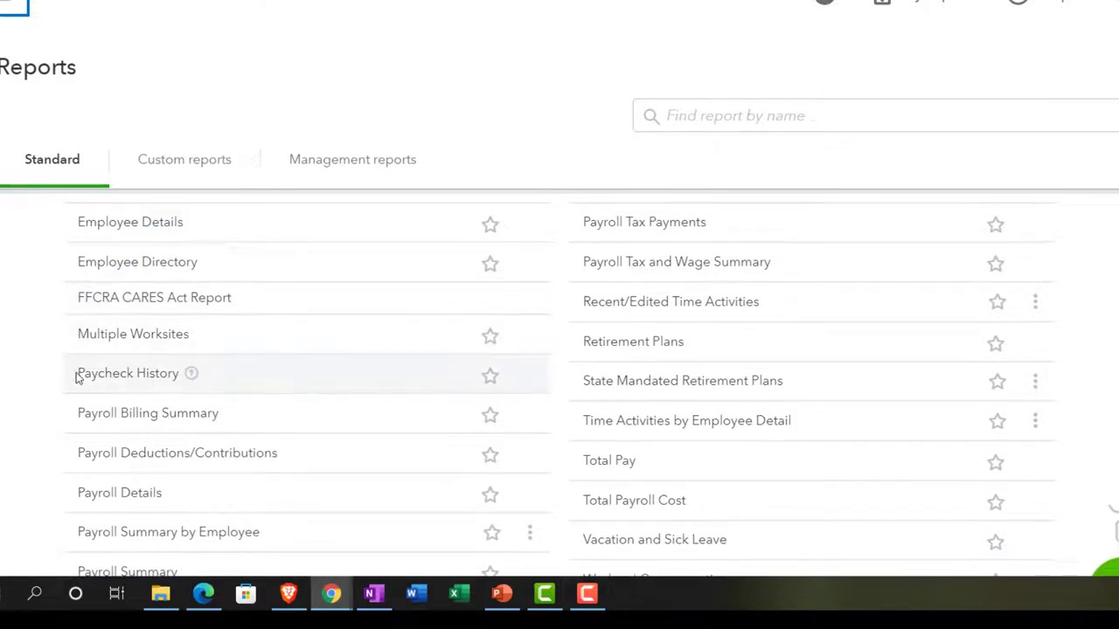
scroll(48, 408, "down", 1)
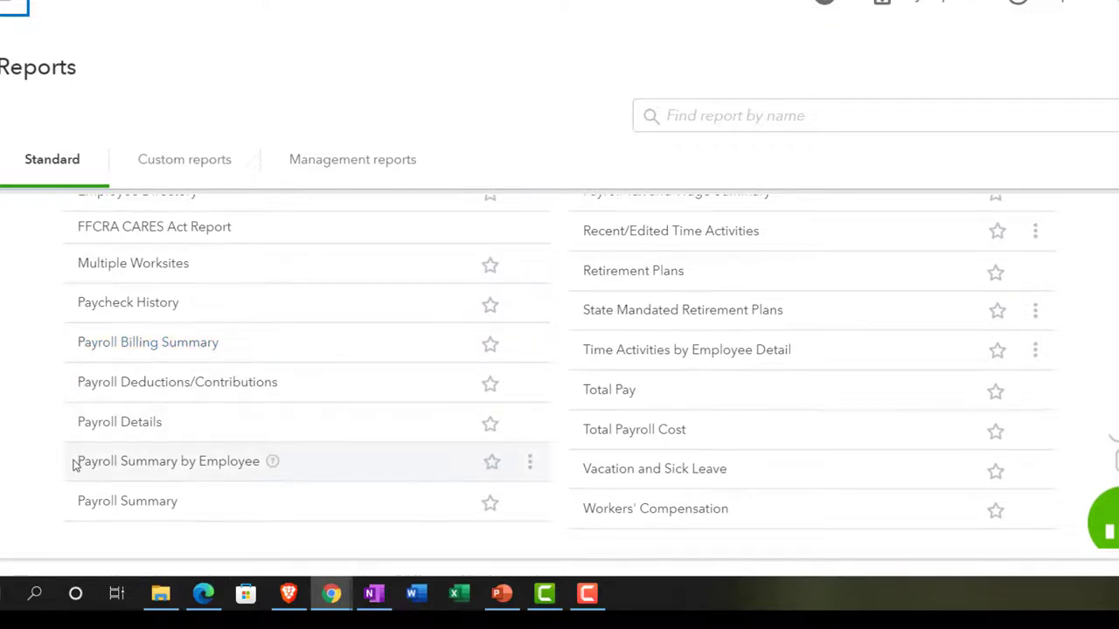
left_click(165, 470)
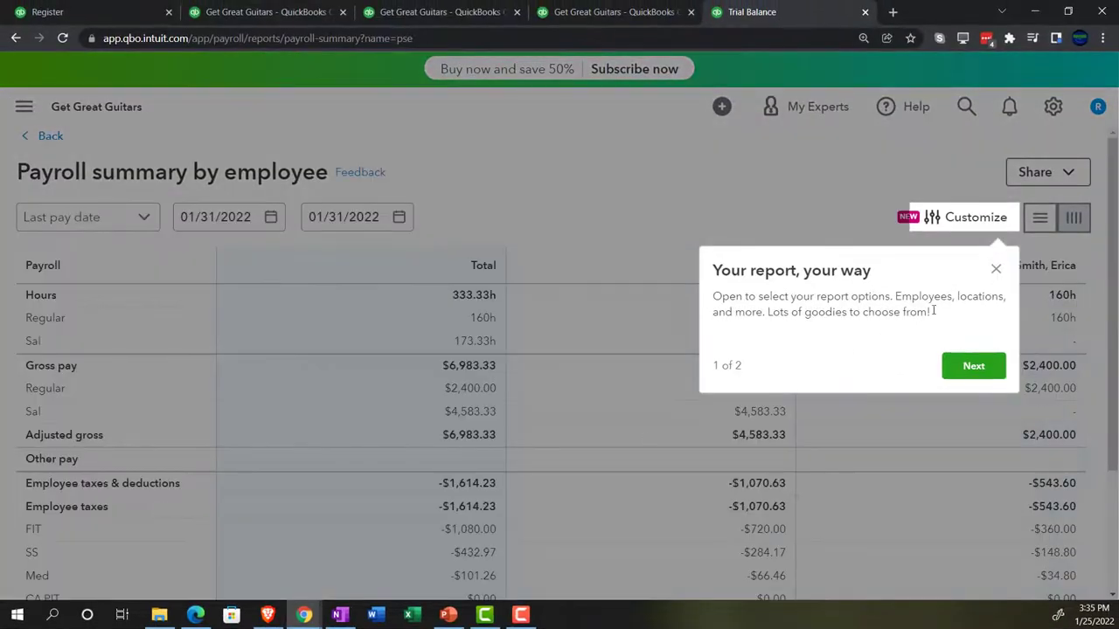
Dismiss the customization tip and review the Payroll summary by employee from hours and gross pay to total payroll cost.
left_click(995, 269)
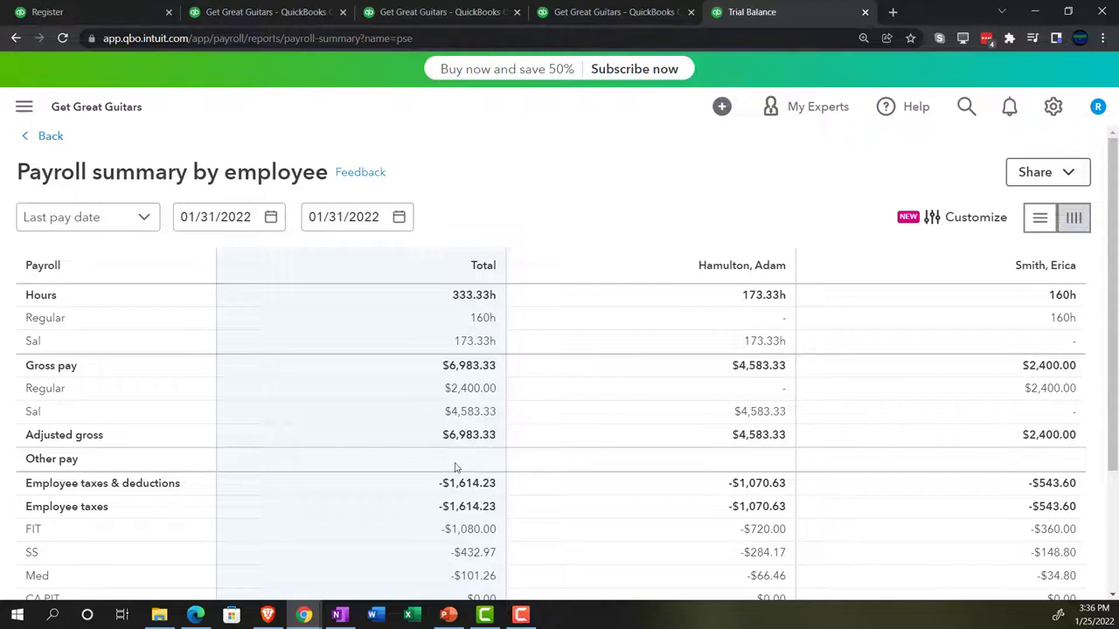
scroll(455, 463, "down", 1)
scroll(453, 461, "down", 1)
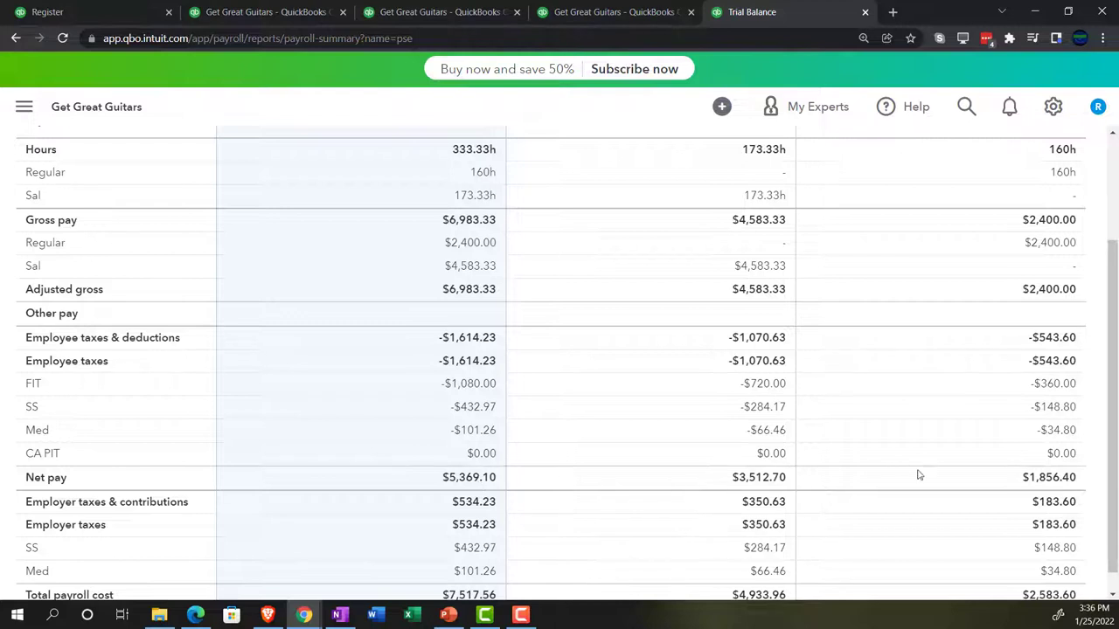
scroll(590, 492, "down", 1)
scroll(590, 491, "down", 1)
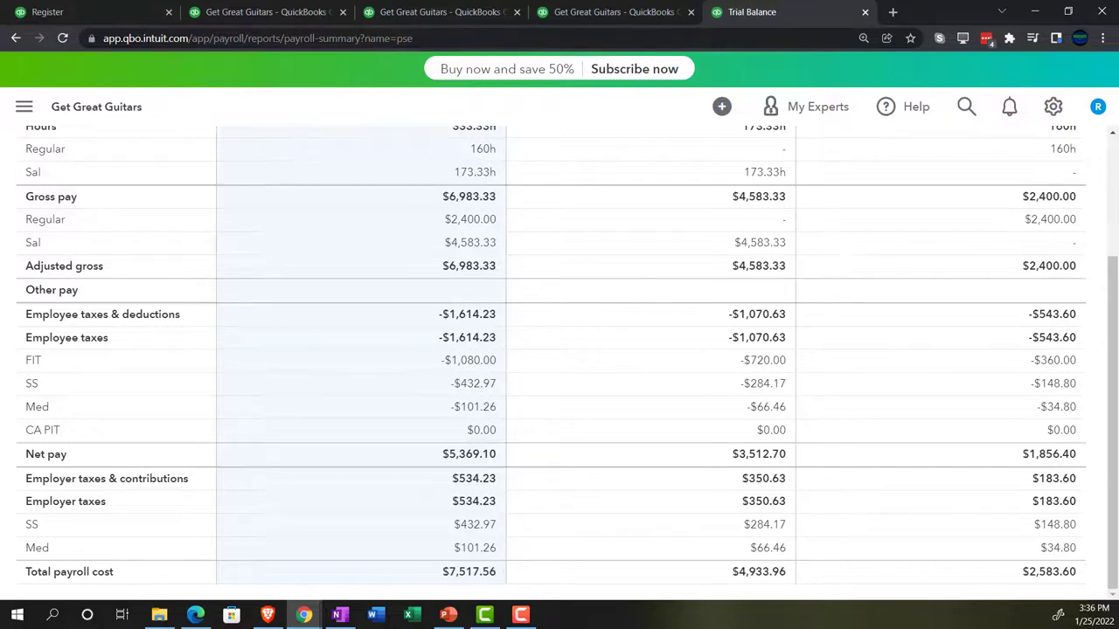
Switch back to the open Trial Balance report as of December 31, 2022 and enlarge the page to 150%.
left_click(614, 14)
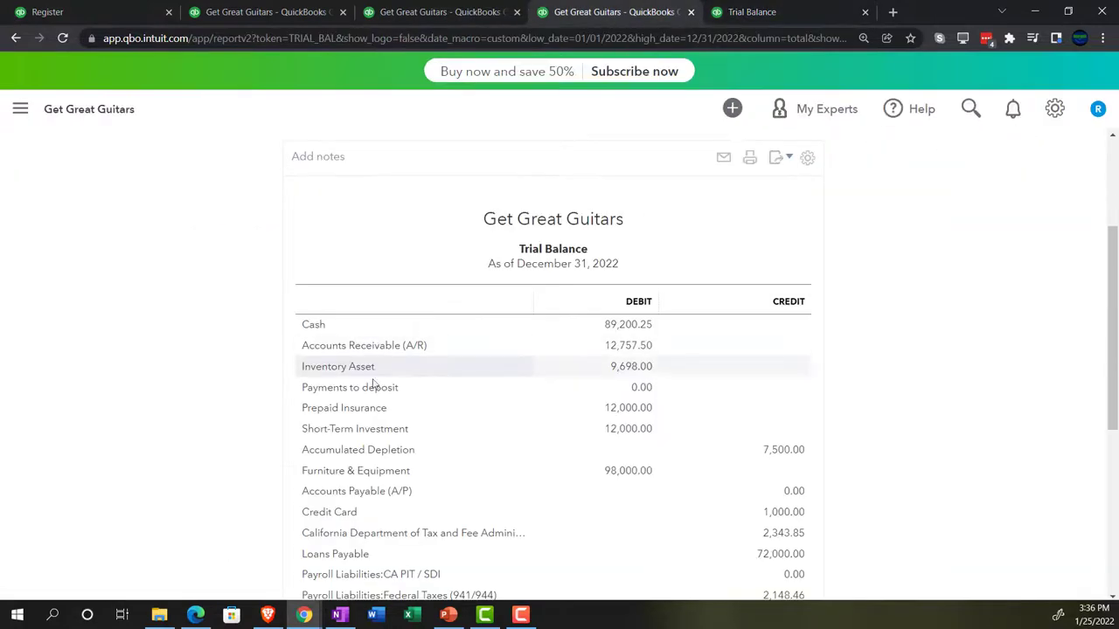
key("ctrl+plus")
key("ctrl+plus")
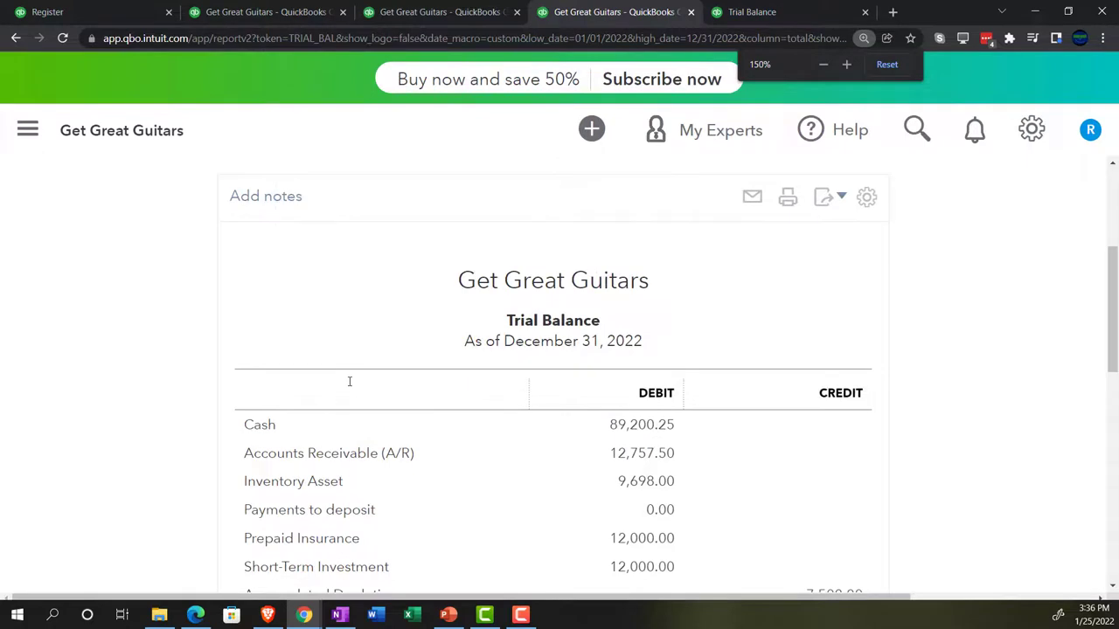
key("ctrl+plus")
key("ctrl+minus")
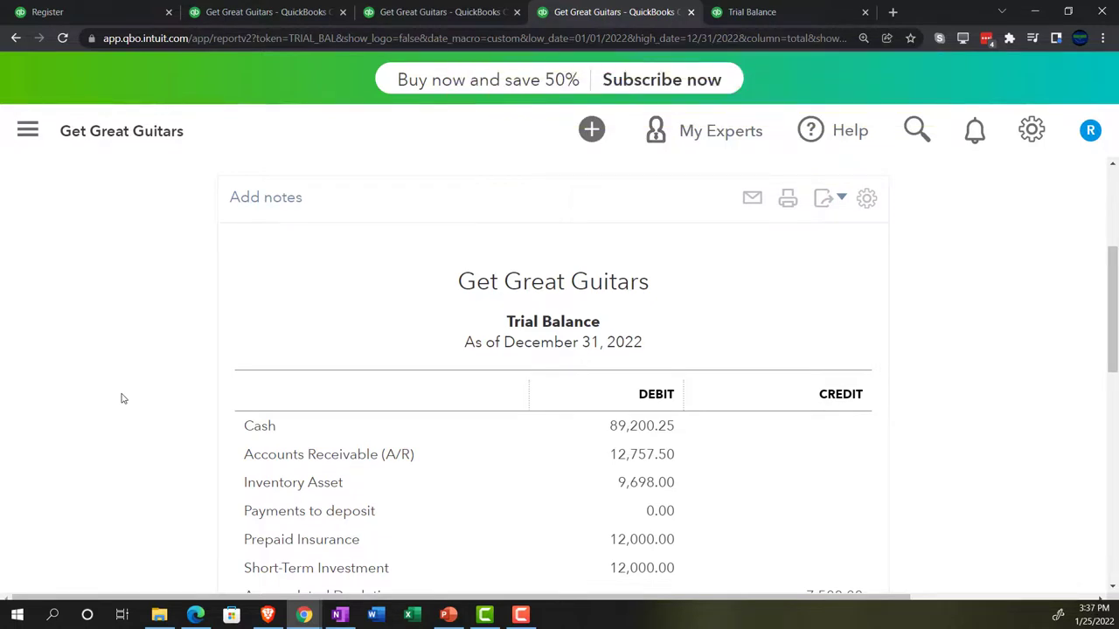
Review the Trial Balance from Cash through the payroll liabilities and payroll expenses to the totals, with the page enlarged to 175%.
scroll(123, 399, "down", 1)
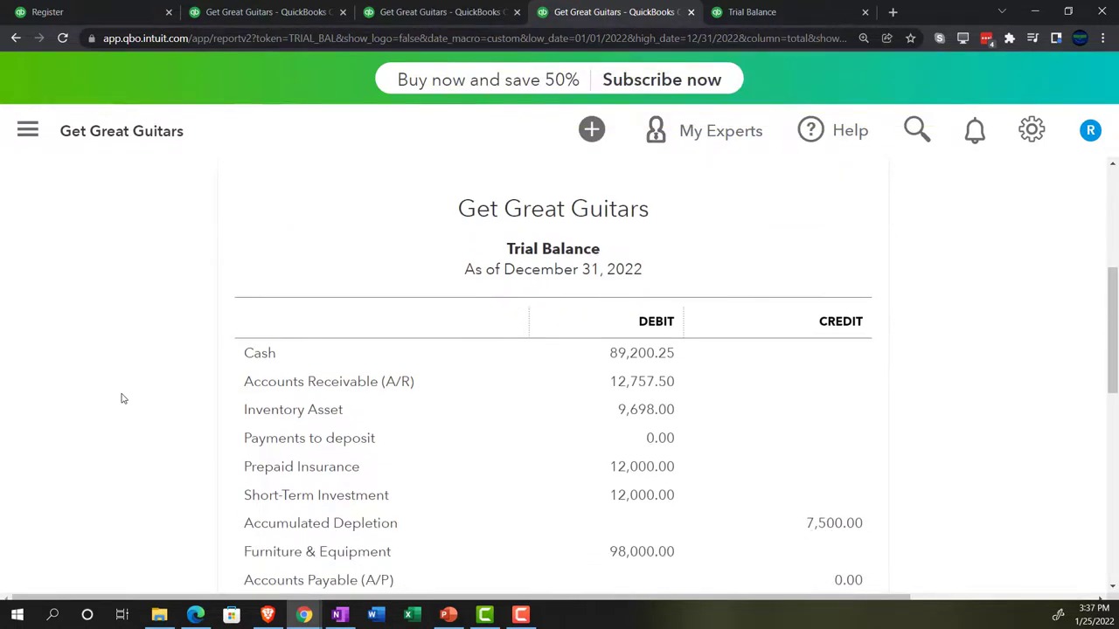
scroll(123, 399, "down", 1)
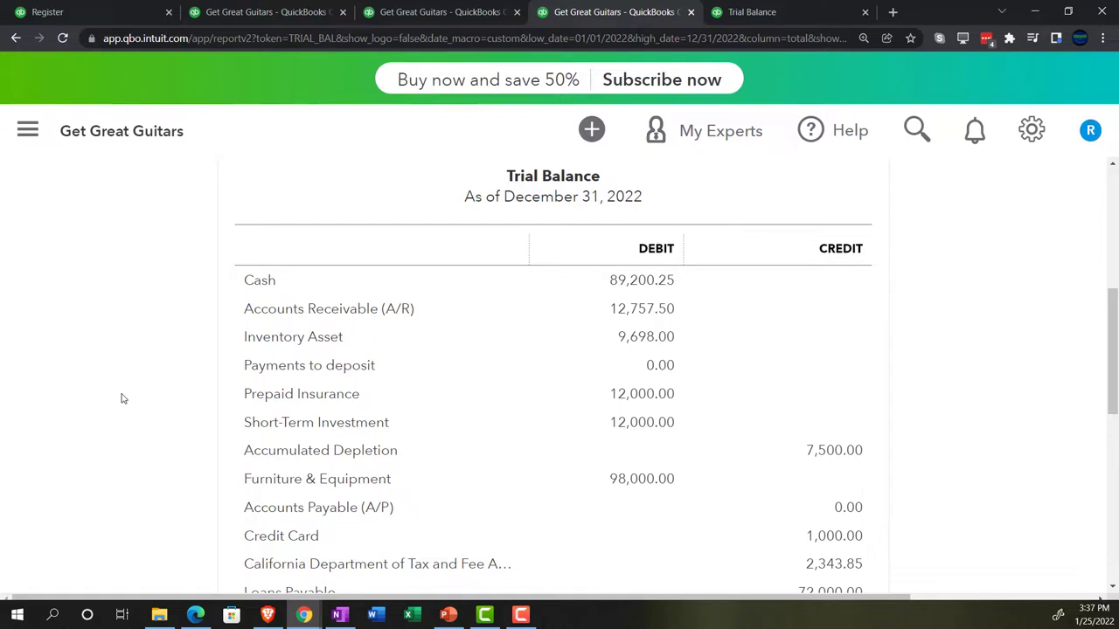
key("ctrl+plus")
scroll(123, 399, "down", 2)
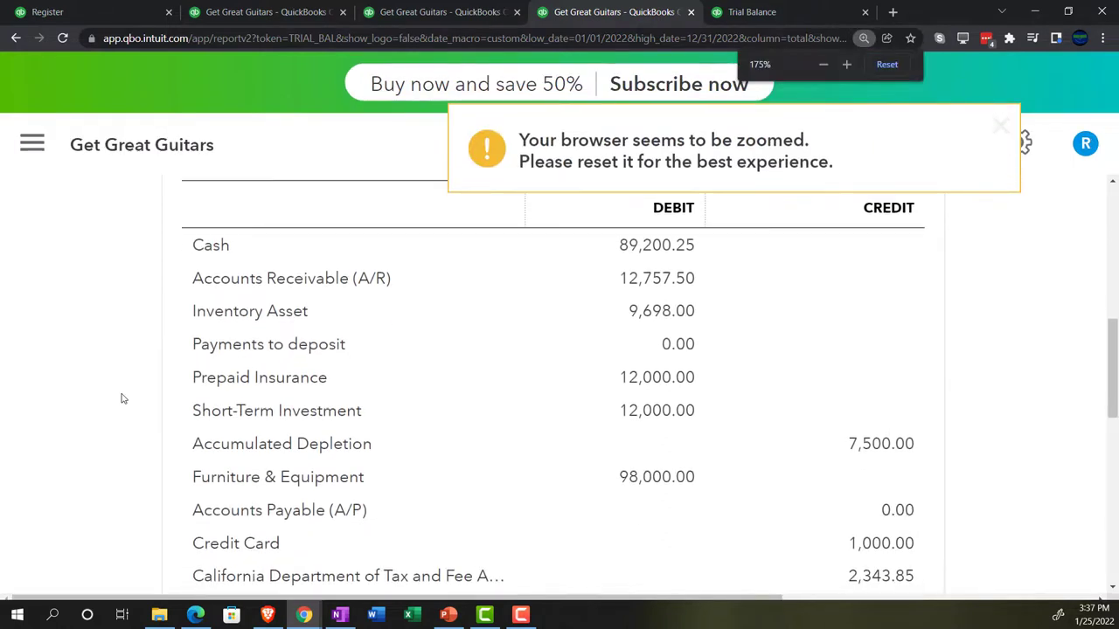
scroll(124, 399, "down", 2)
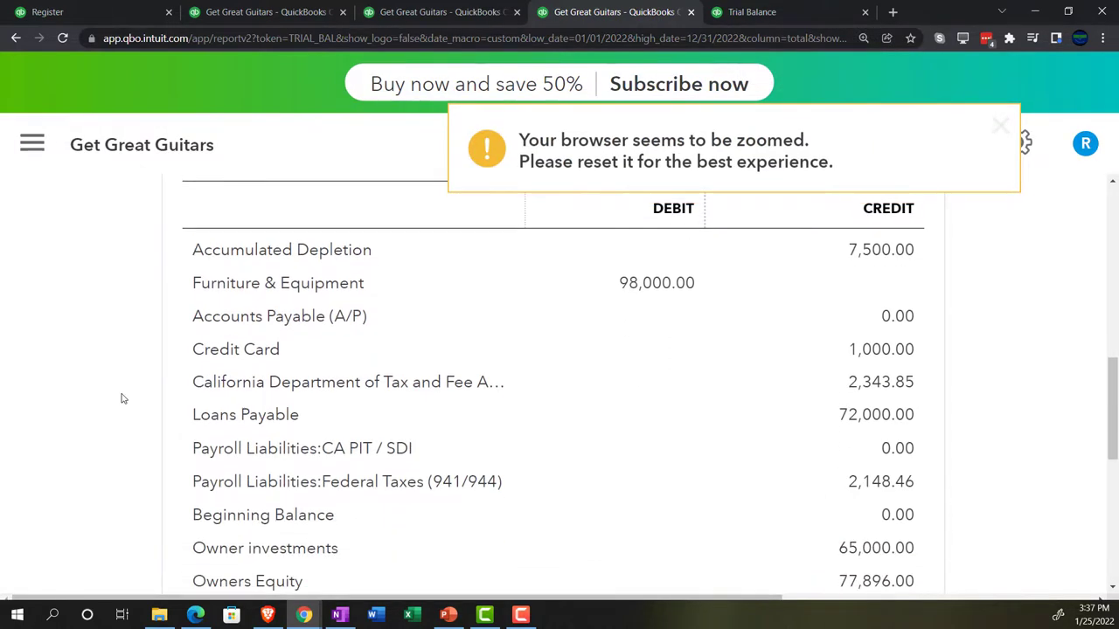
scroll(124, 399, "down", 1)
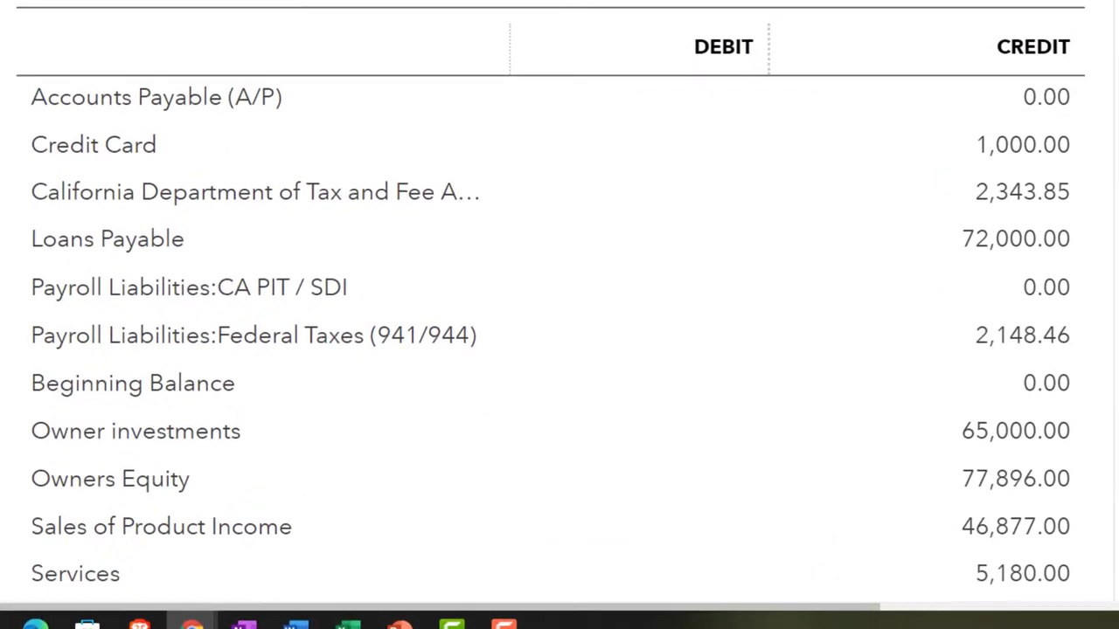
scroll(559, 333, "down", 2)
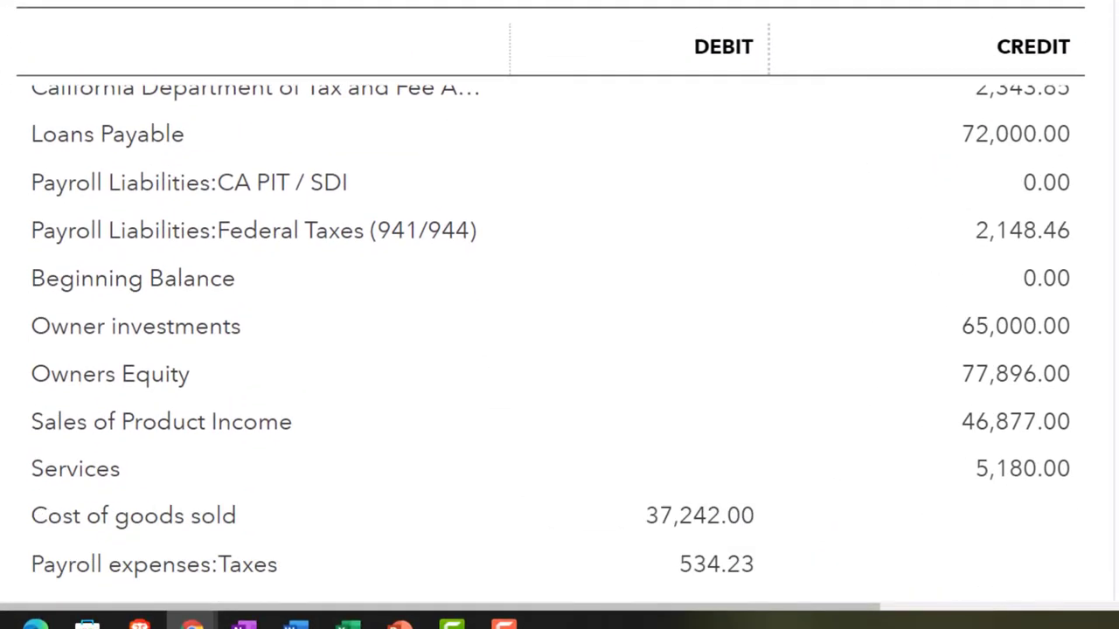
scroll(560, 333, "down", 2)
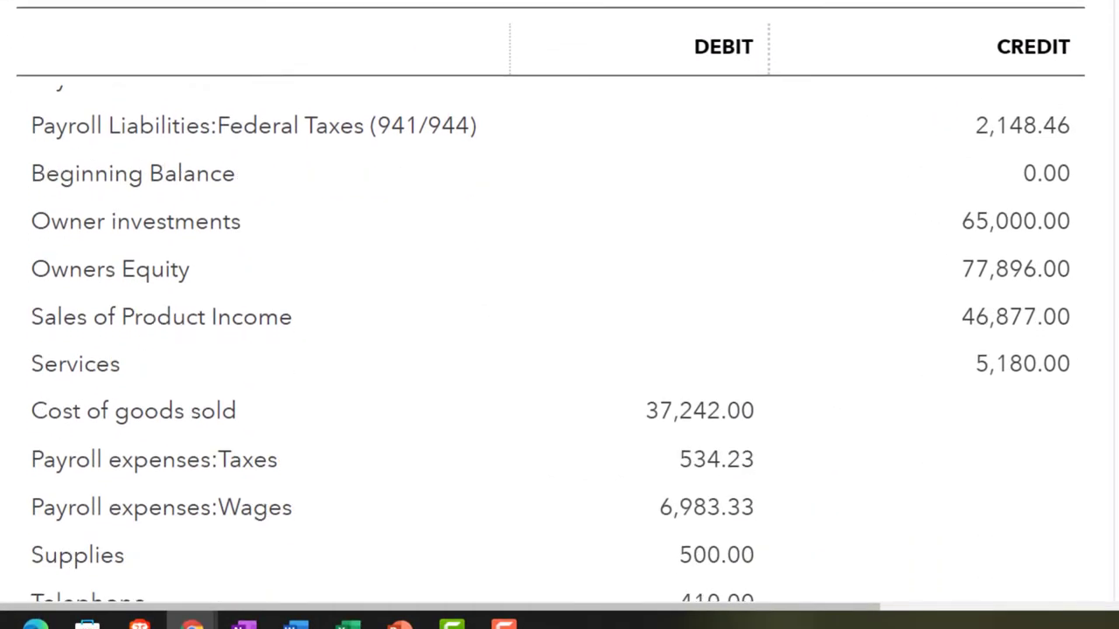
scroll(559, 332, "down", 2)
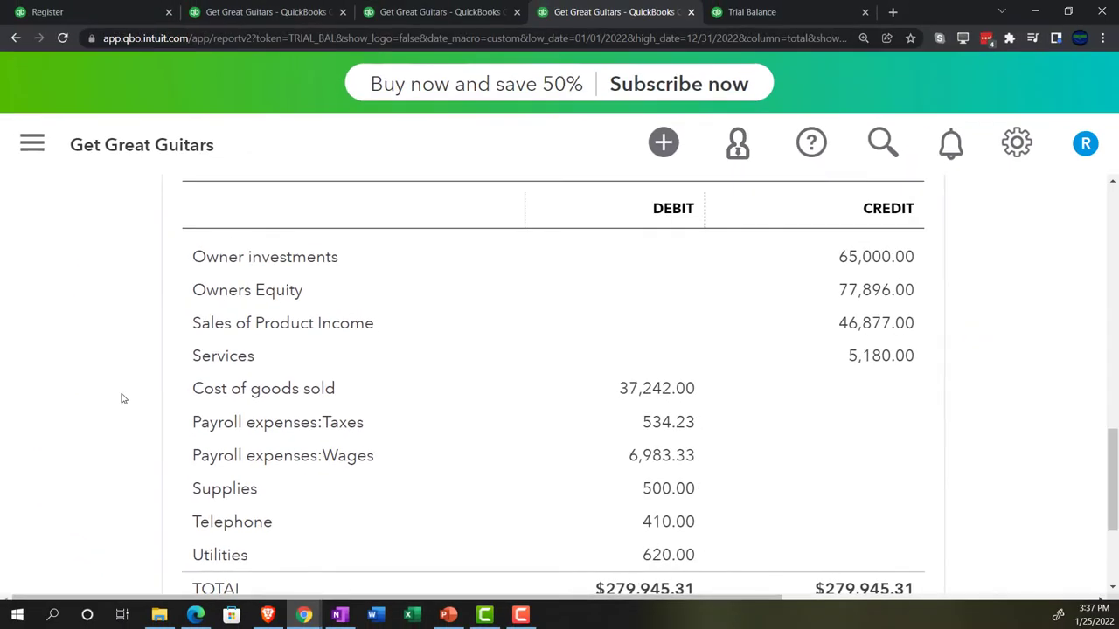
scroll(123, 399, "down", 1)
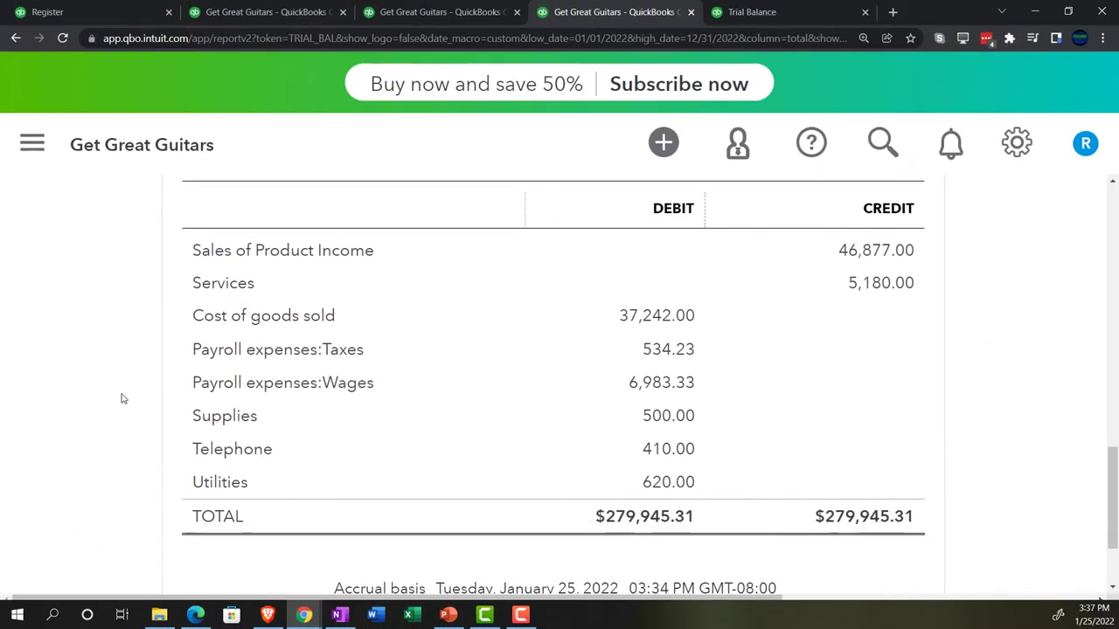